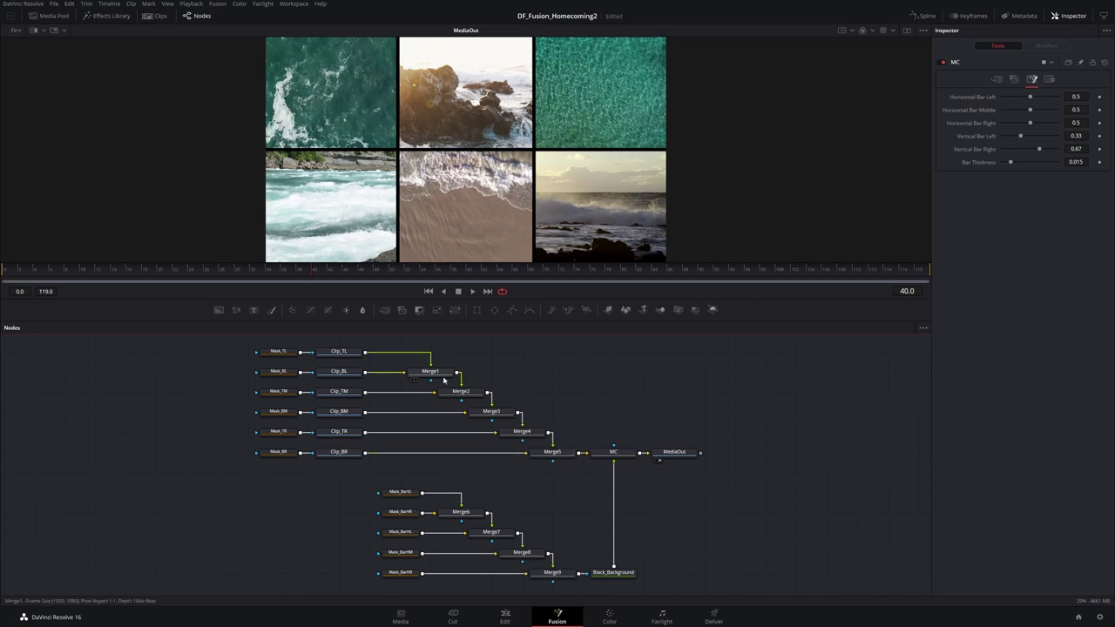
Hide the node graph and set MC's horizontal bars to 0.181, 0.756 and 0.354, and its vertical bars to 0.299 and 0.795
click(198, 17)
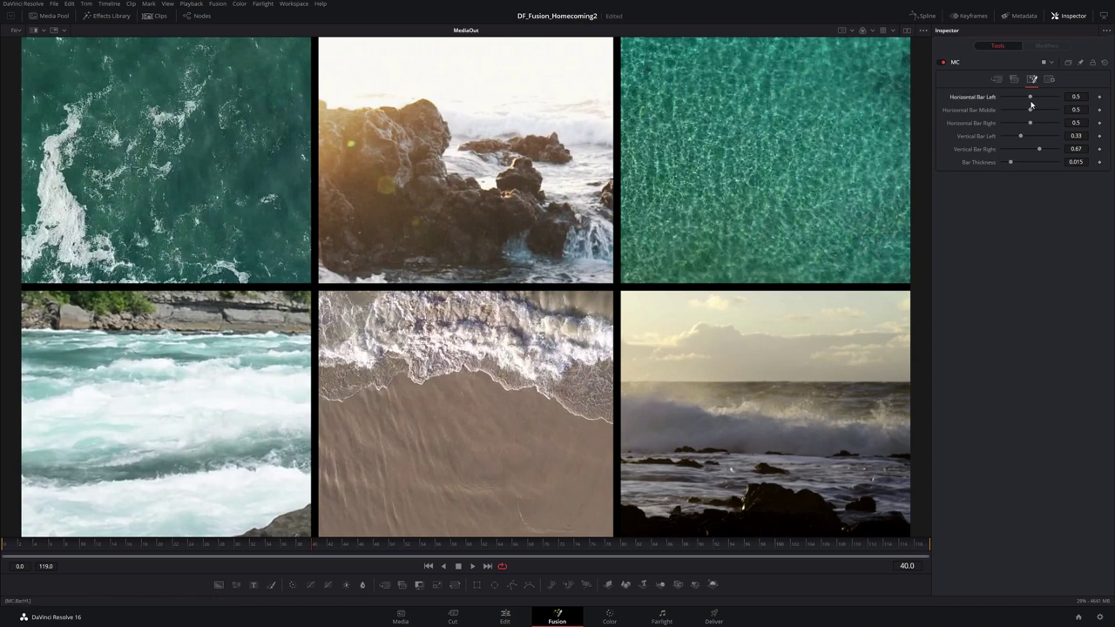
drag(1031, 101, 1024, 129)
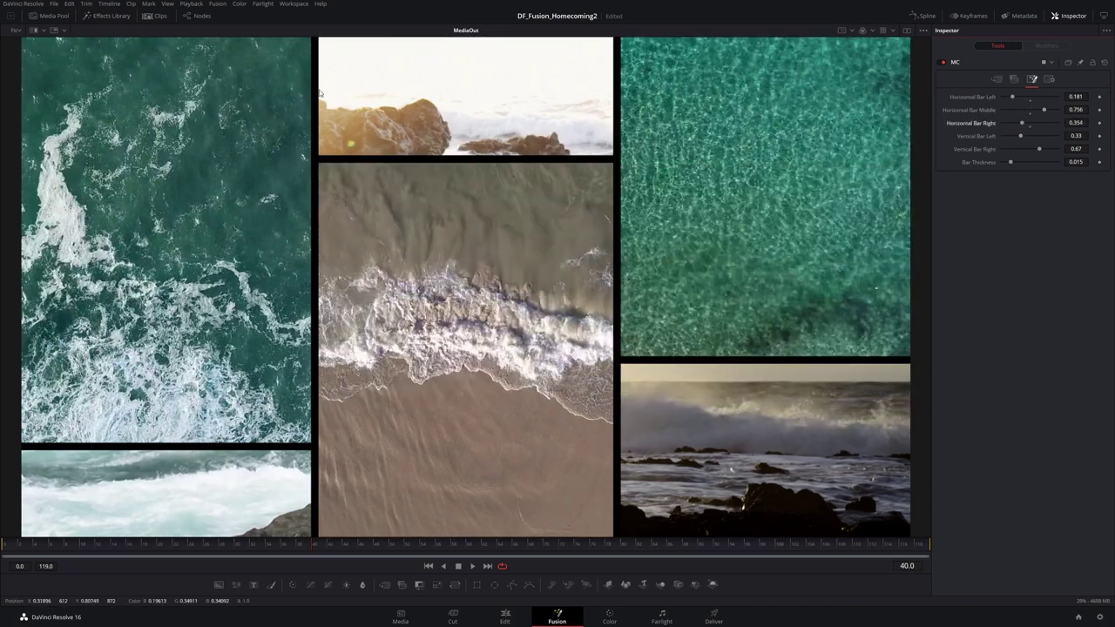
drag(1020, 136, 1009, 167)
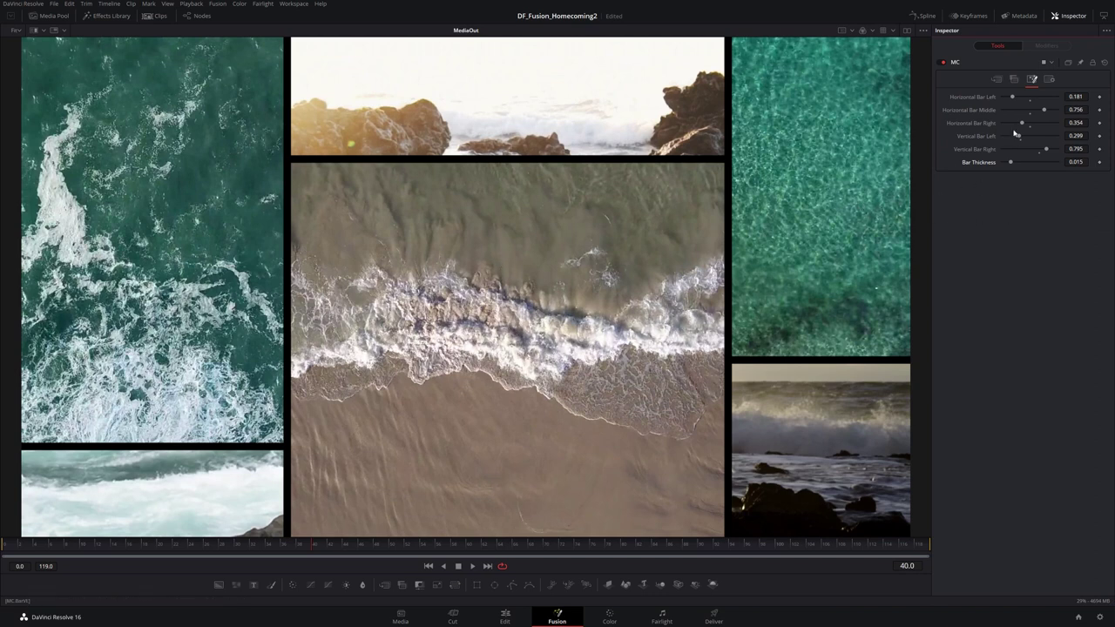
Move MC's vertical bars to the frame edges at 0.0 and 1.0, and readjust the middle horizontal bar
drag(1018, 137, 957, 138)
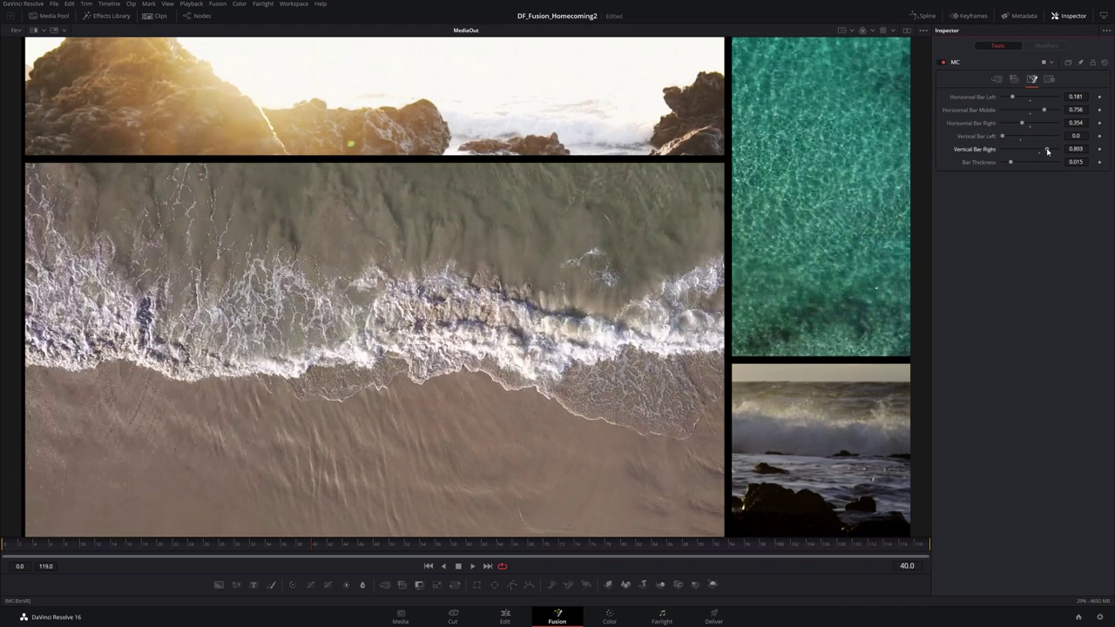
drag(1042, 151, 1058, 150)
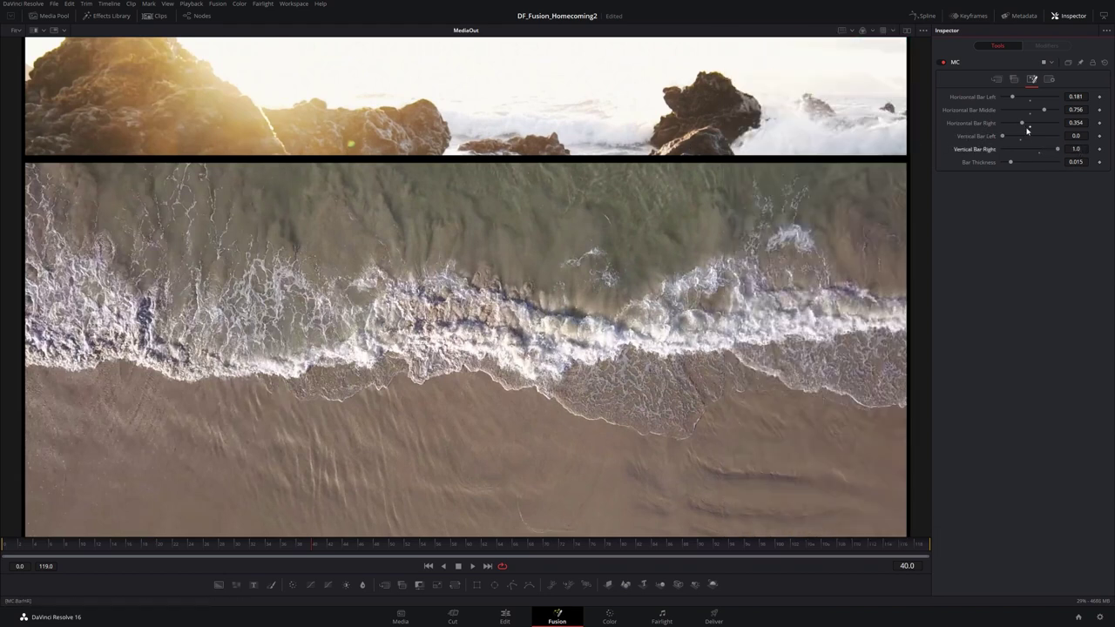
mouse_move(1044, 110)
mouse_down()
mouse_move(1004, 112)
mouse_move(1055, 114)
mouse_move(1032, 116)
mouse_up()
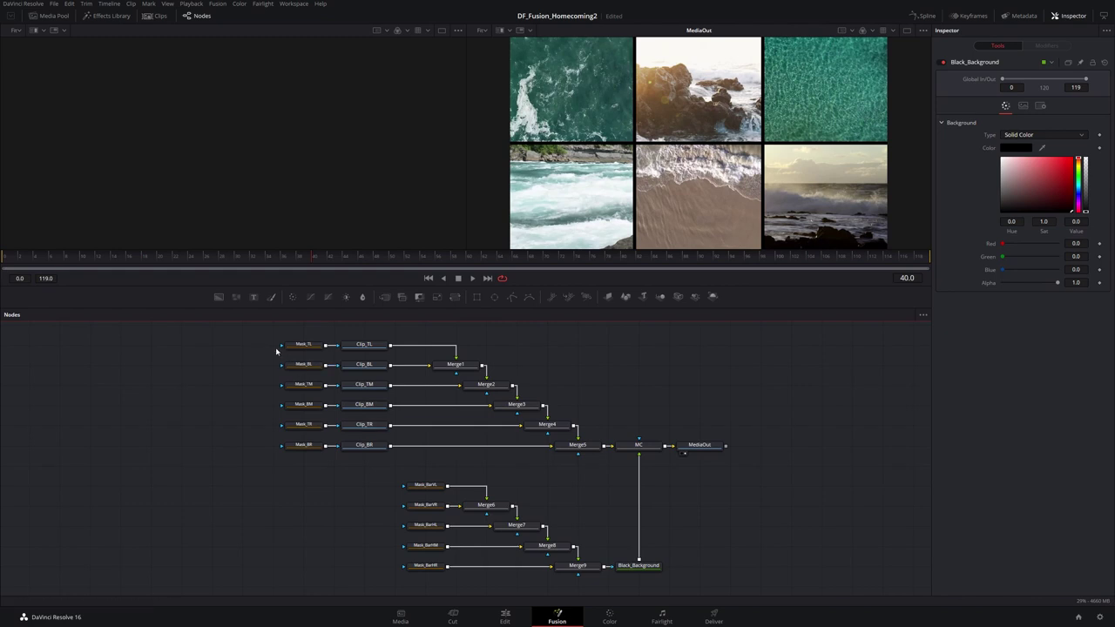
Select the clip, mask and merge nodes, then view Merge5 in the first viewer and Merge9 in the second
drag(263, 327, 612, 467)
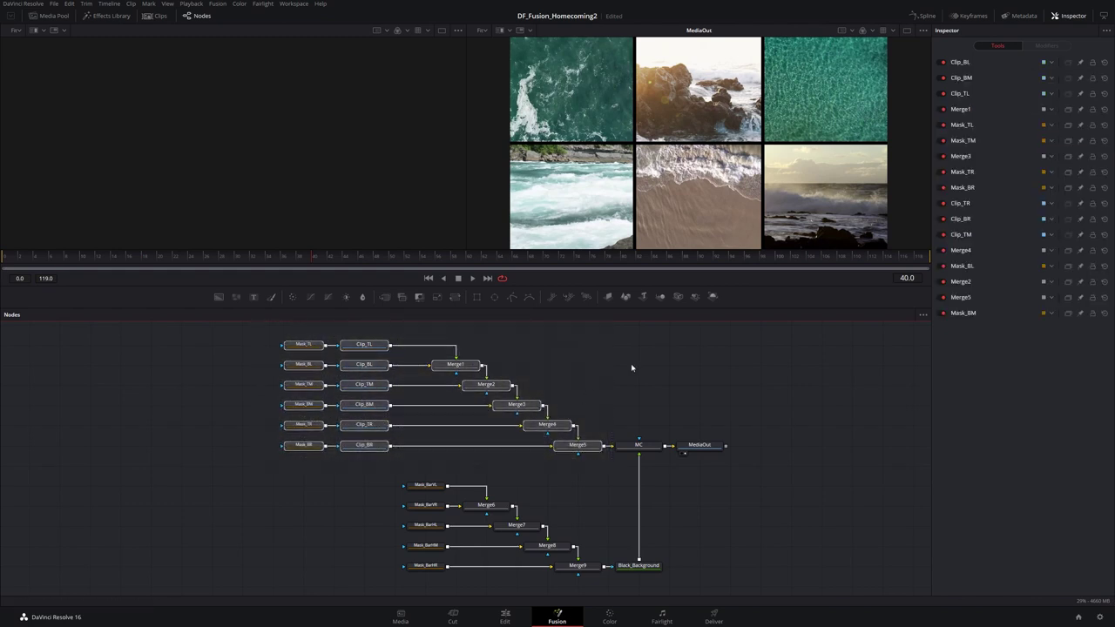
click(588, 446)
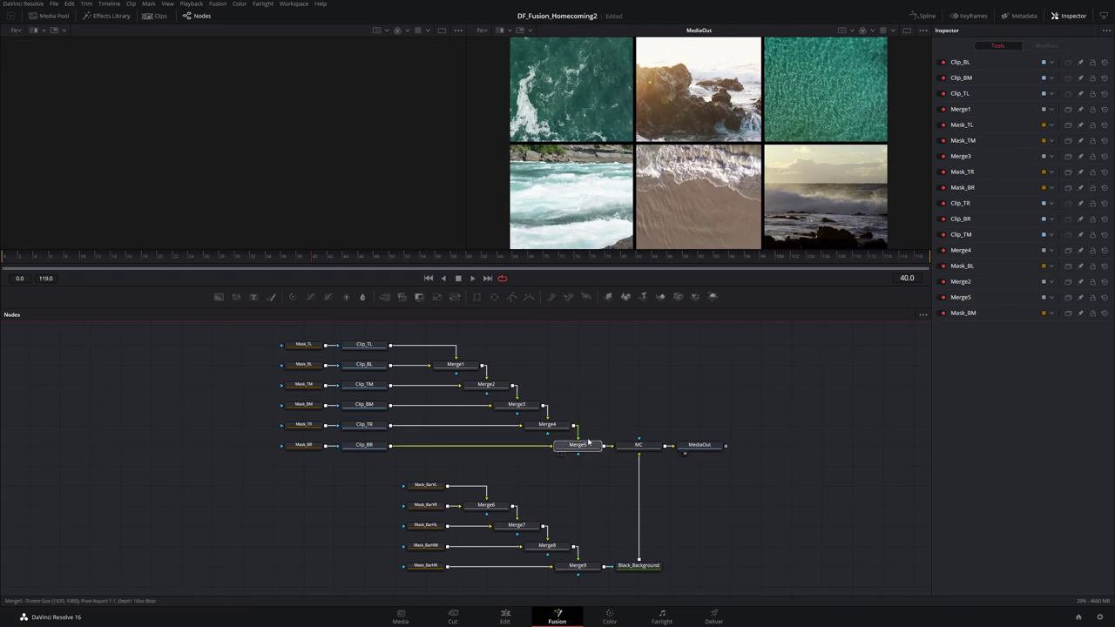
drag(318, 164, 317, 165)
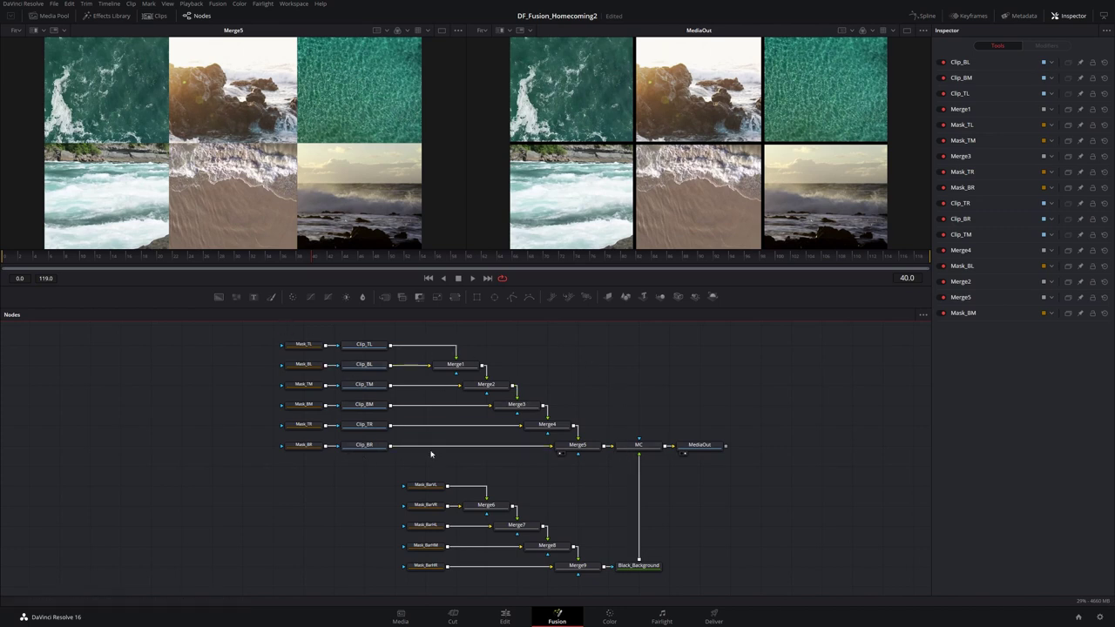
drag(390, 478, 658, 191)
click(595, 568)
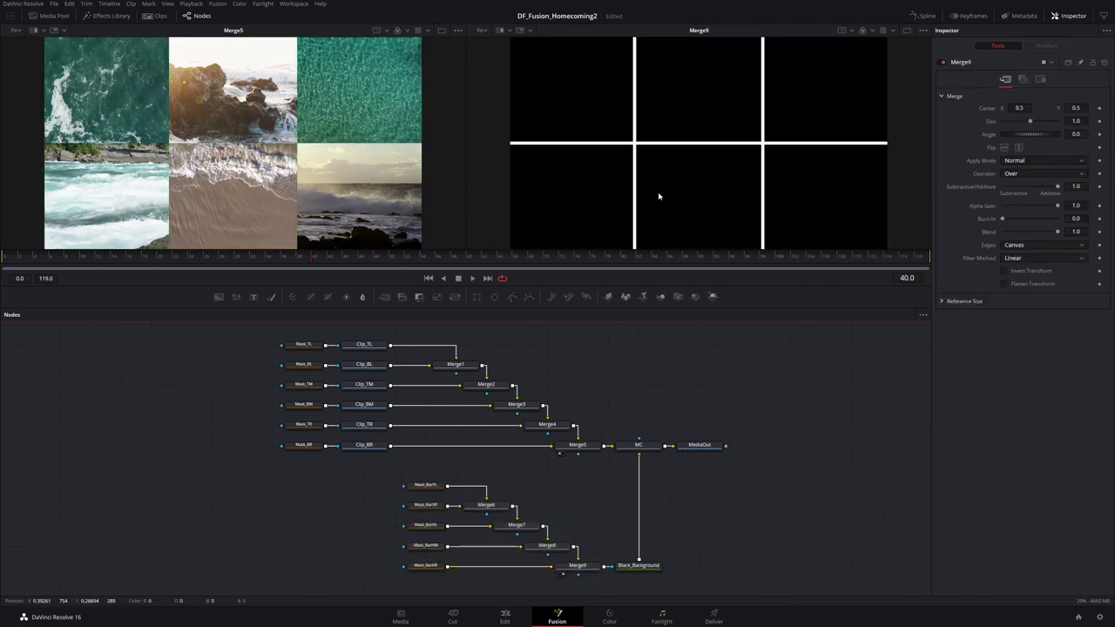
Inspect the Merge5 node and then the MC node with its custom bar controls
click(583, 448)
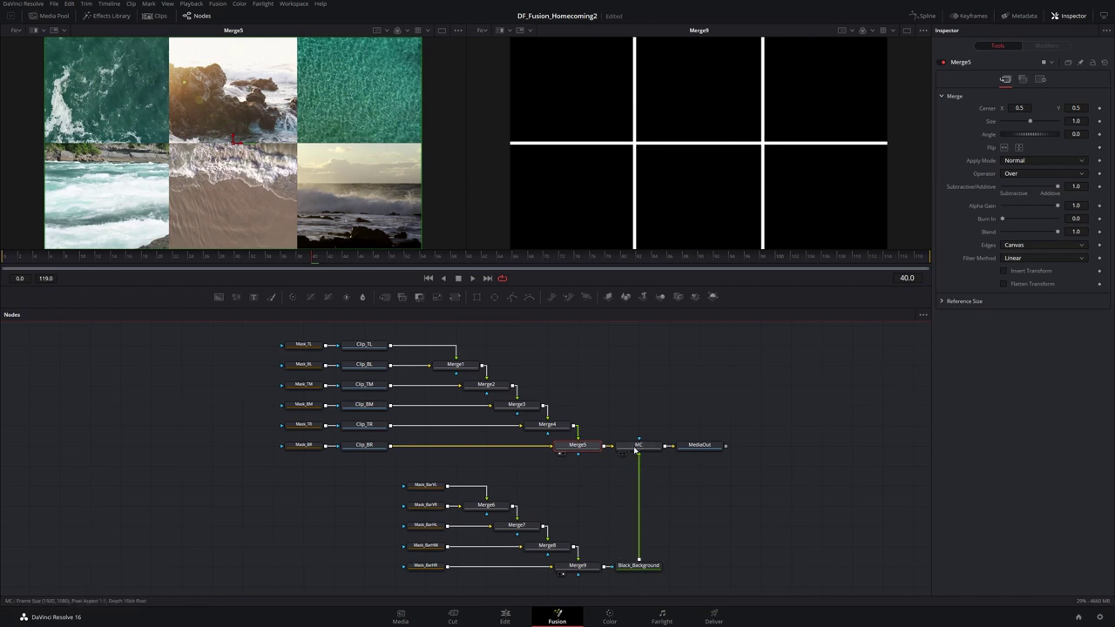
mouse_move(646, 450)
click(644, 449)
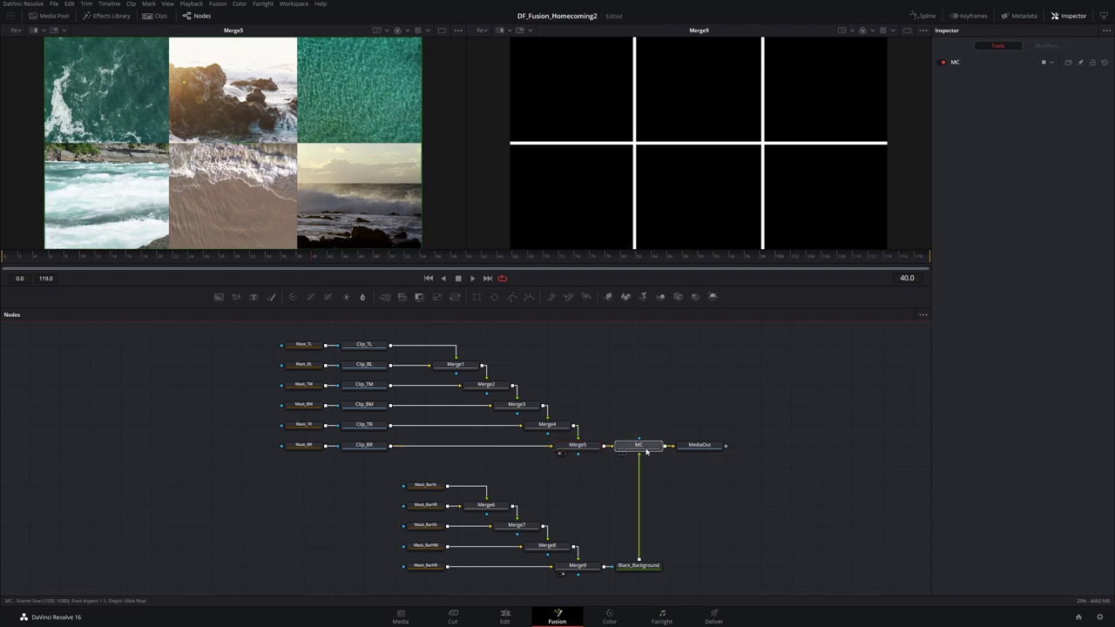
click(646, 450)
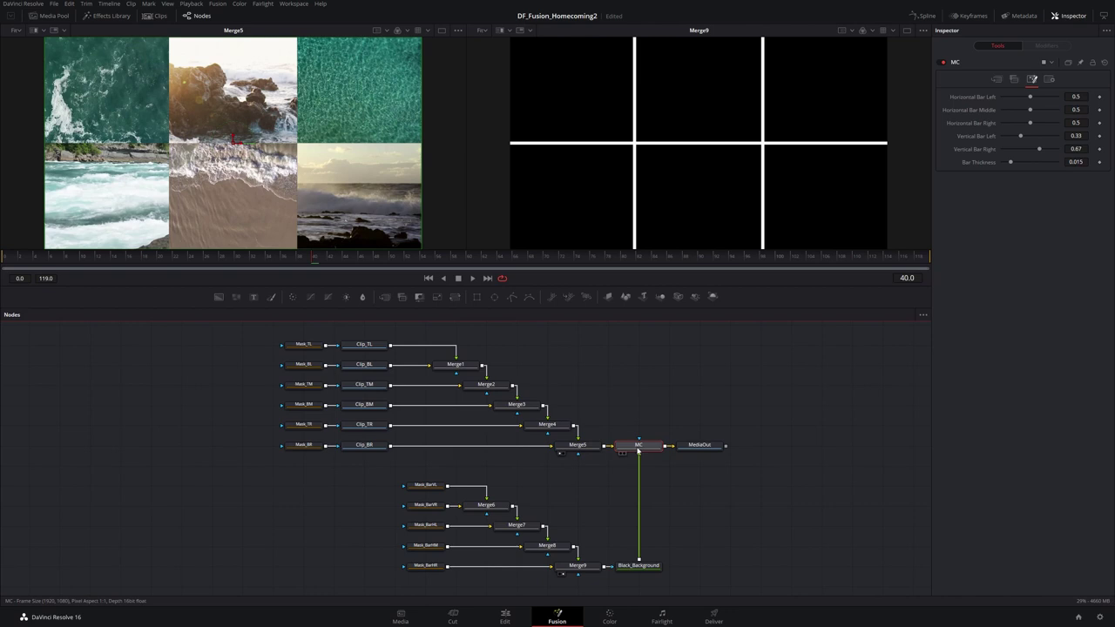
mouse_move(638, 450)
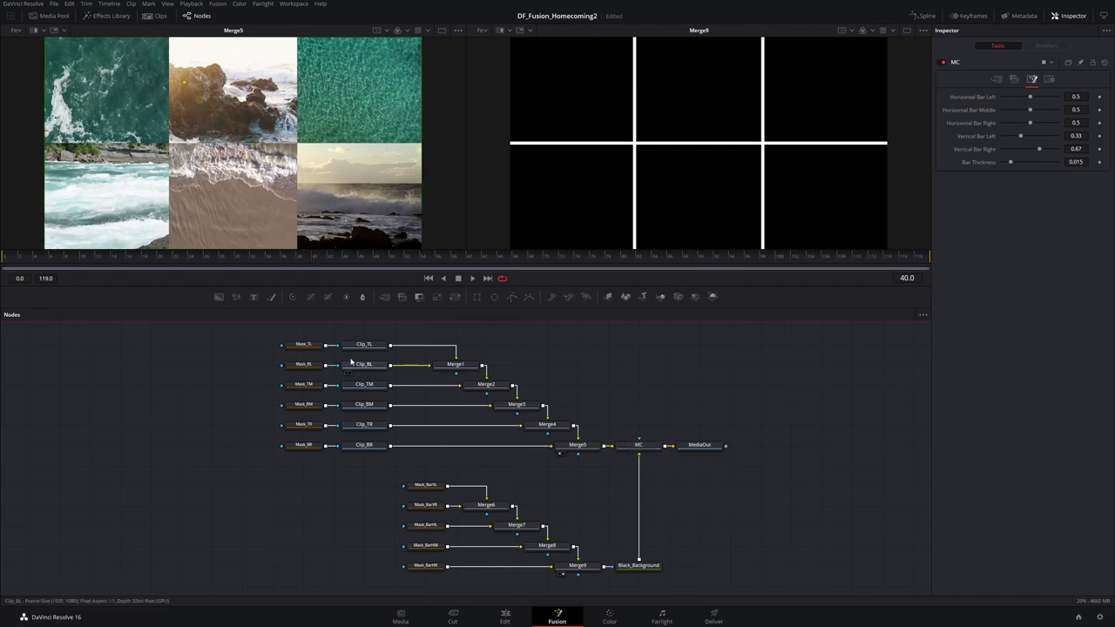
Inspect the Mask_TL node's center, width and height expressions and highlight the MC reference in the center expression
click(302, 346)
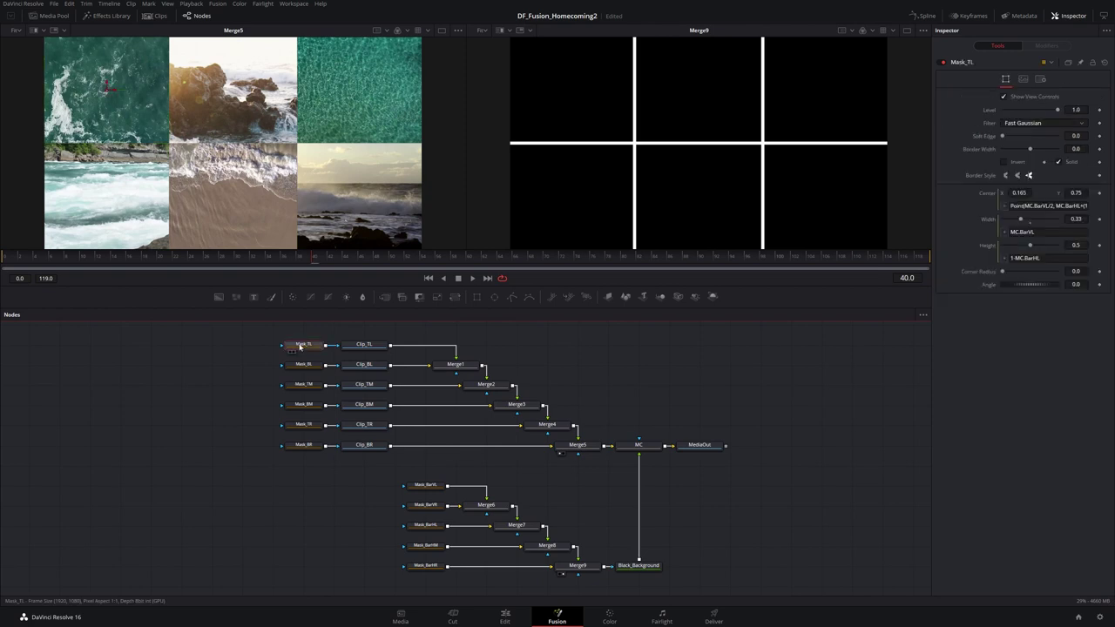
click(1024, 205)
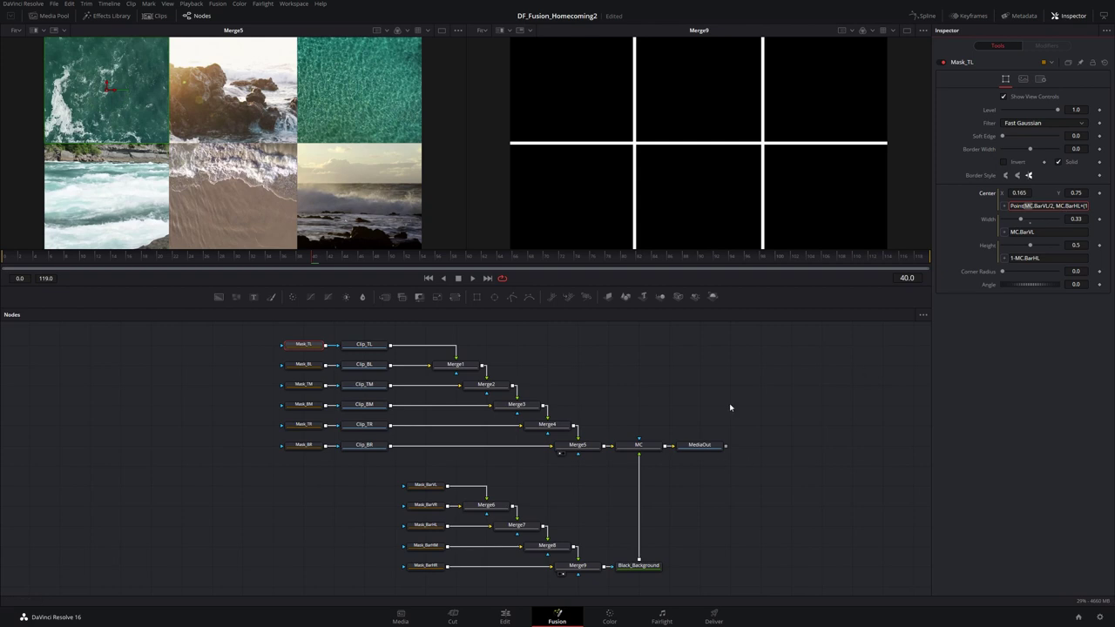
Review the MC node's depth merge and standard merge settings, and return to its user-defined bar controls
click(648, 450)
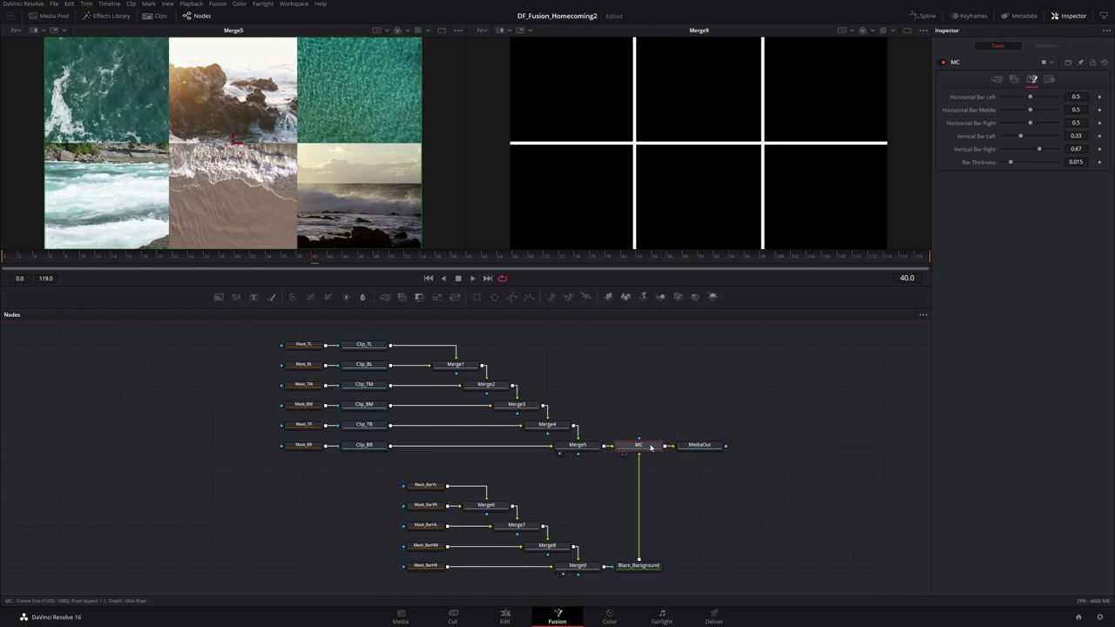
mouse_move(649, 449)
click(1034, 80)
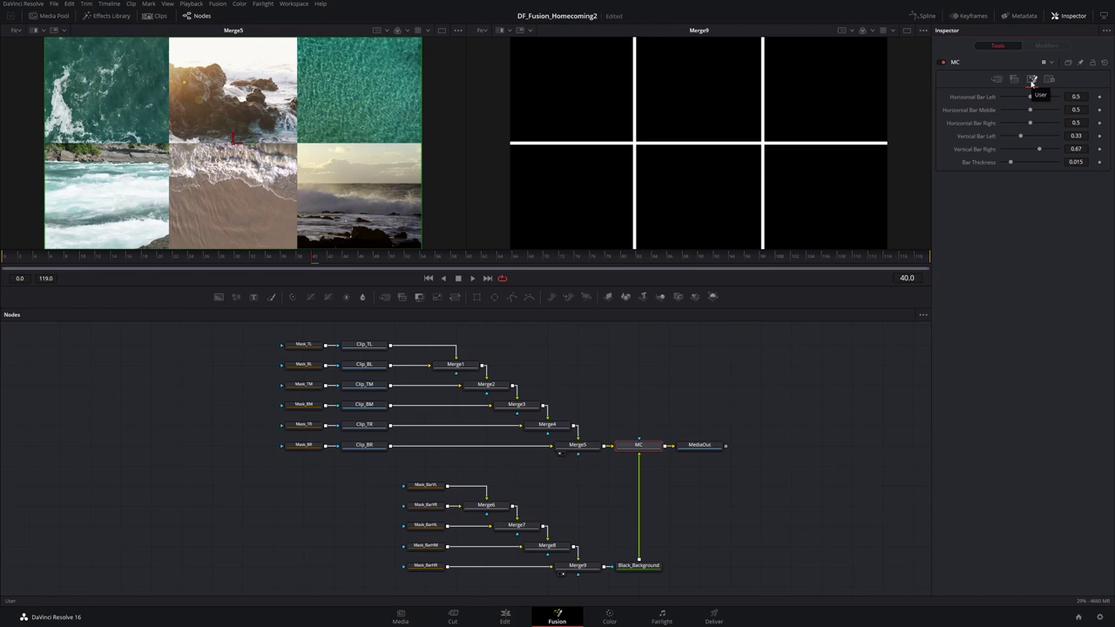
click(1013, 80)
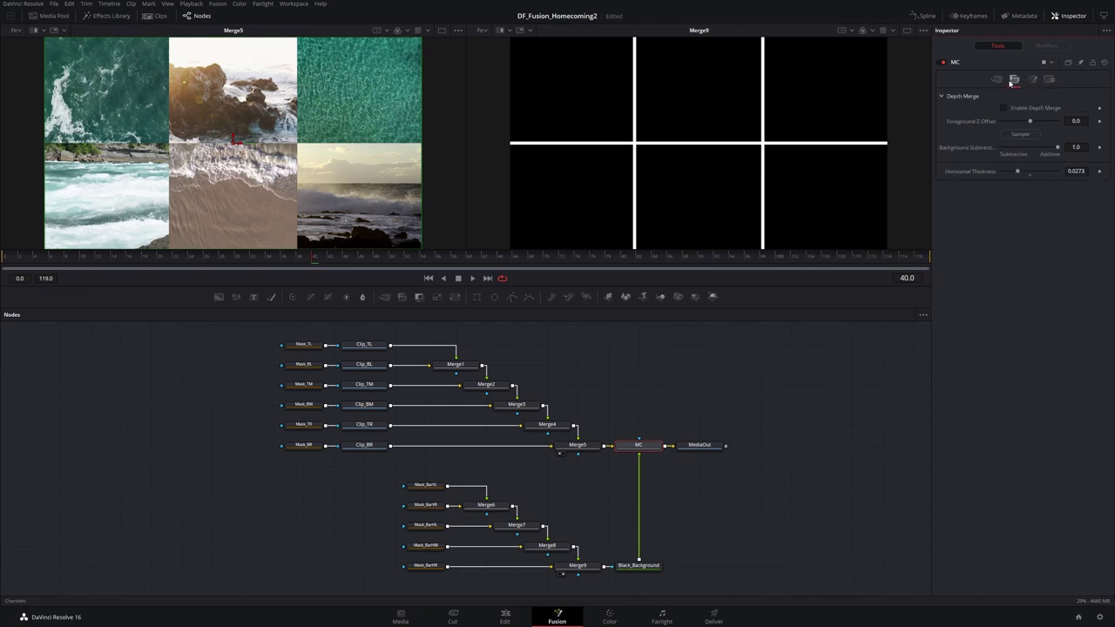
click(997, 81)
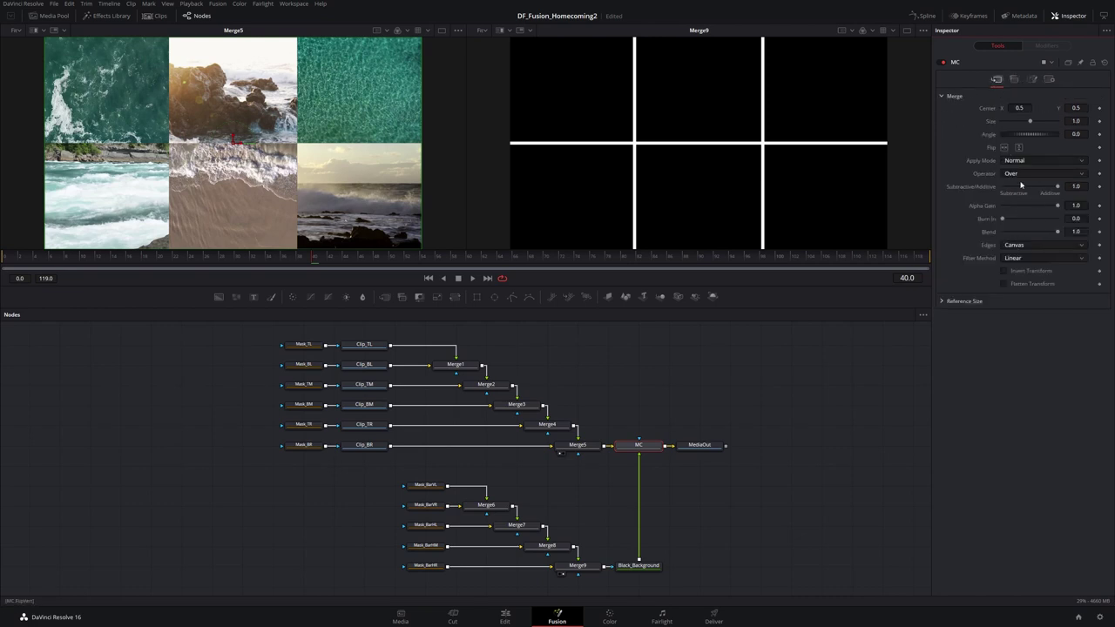
click(1030, 80)
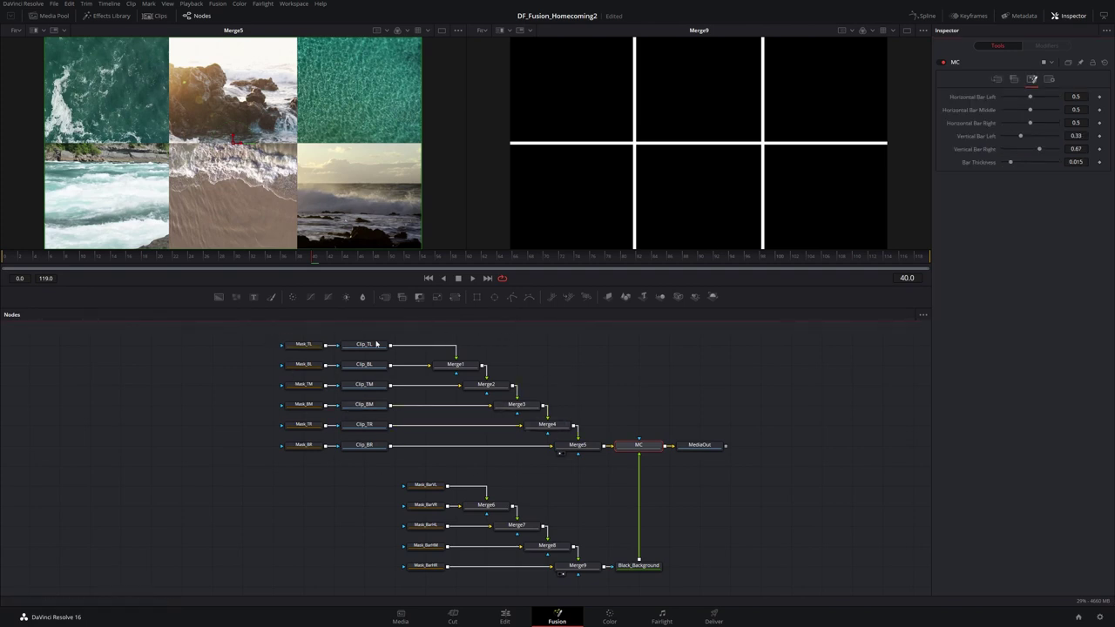
View Merge5 in the second viewer at a reduced scale and select the six clip nodes that feed the merges
drag(588, 447, 680, 210)
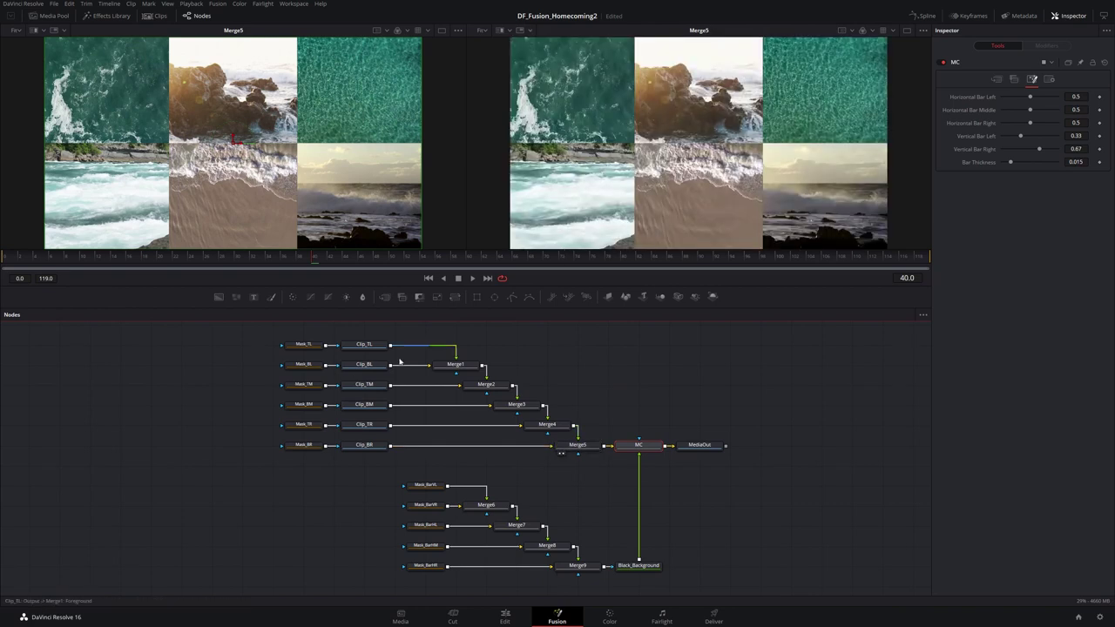
drag(376, 333, 359, 465)
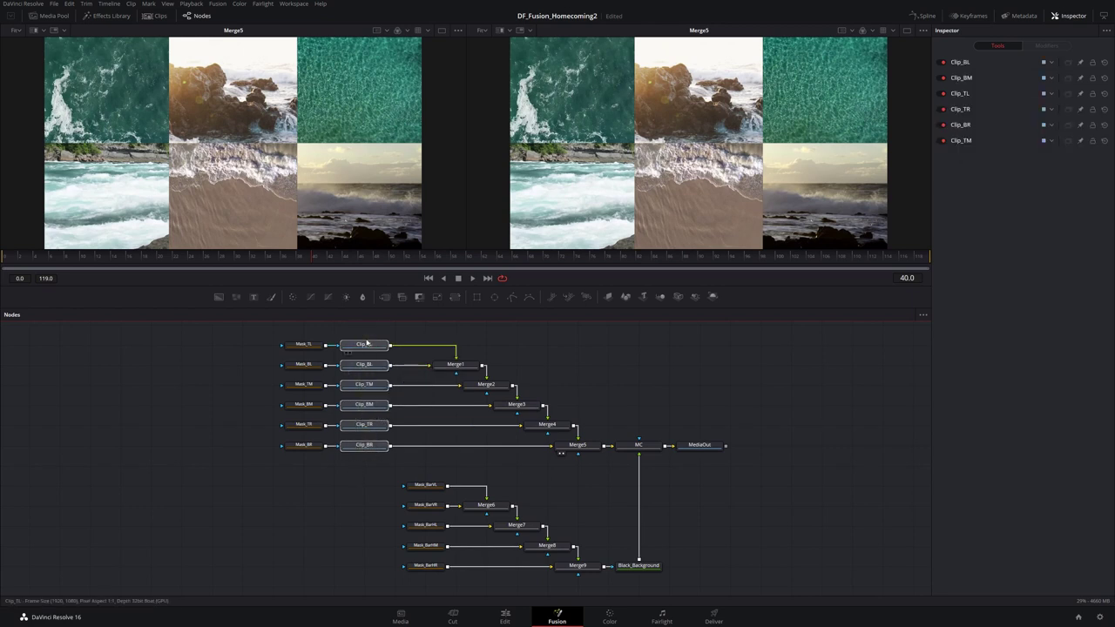
click(403, 340)
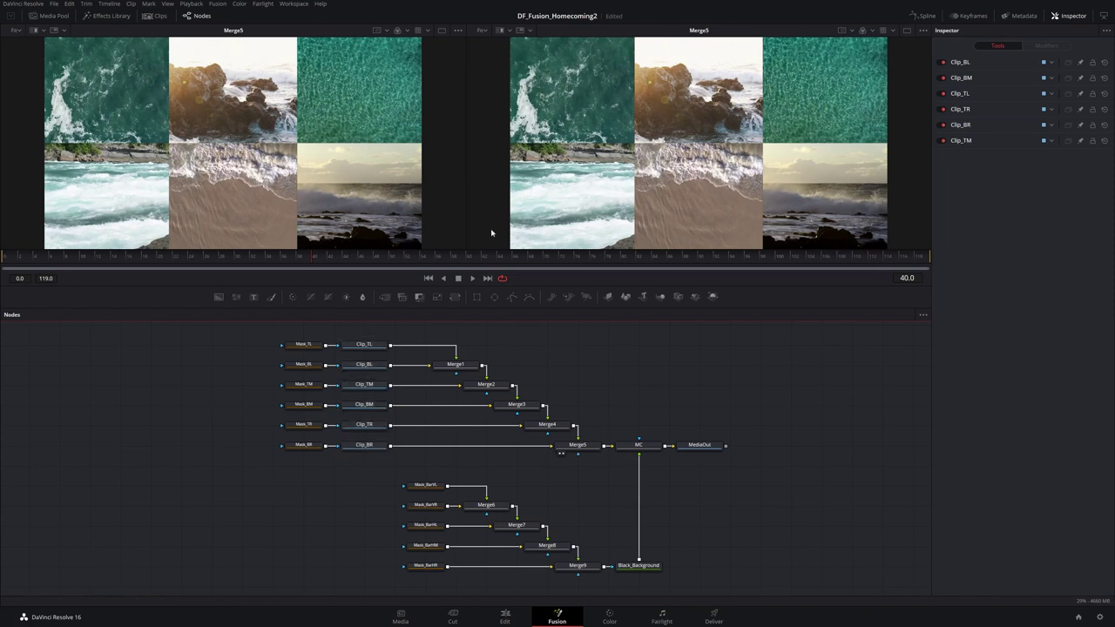
scroll(492, 146, down, 2)
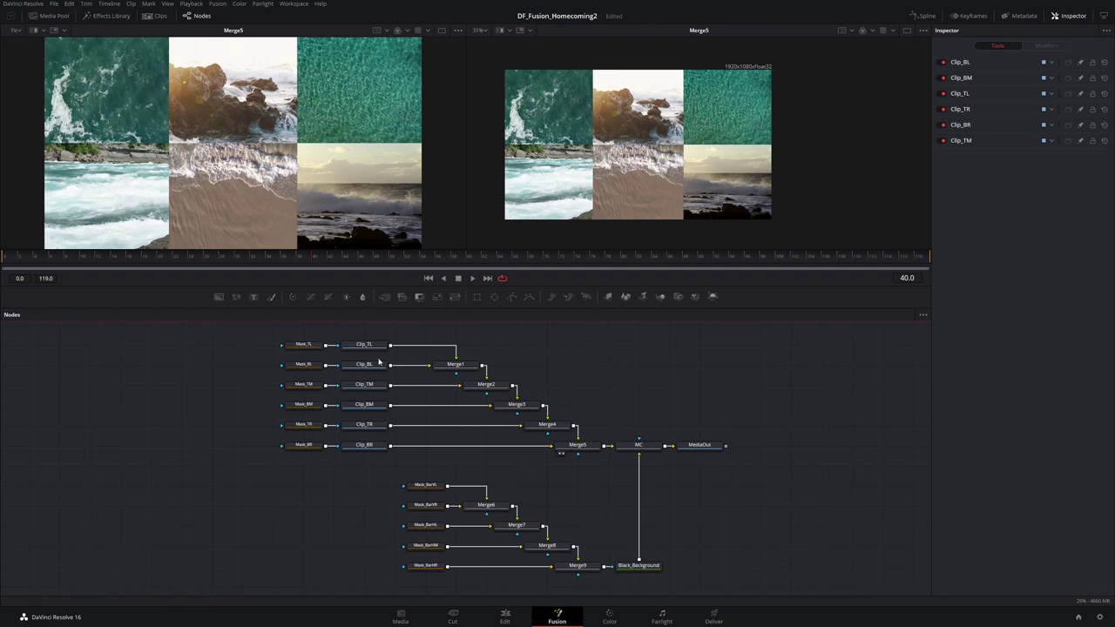
drag(374, 335, 367, 462)
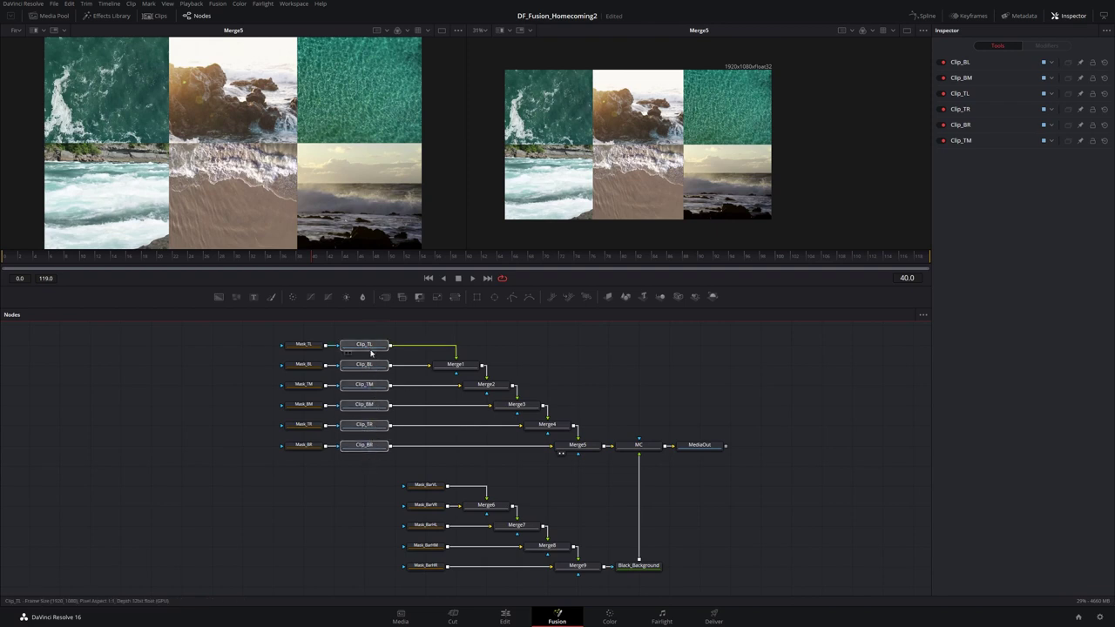
mouse_move(370, 346)
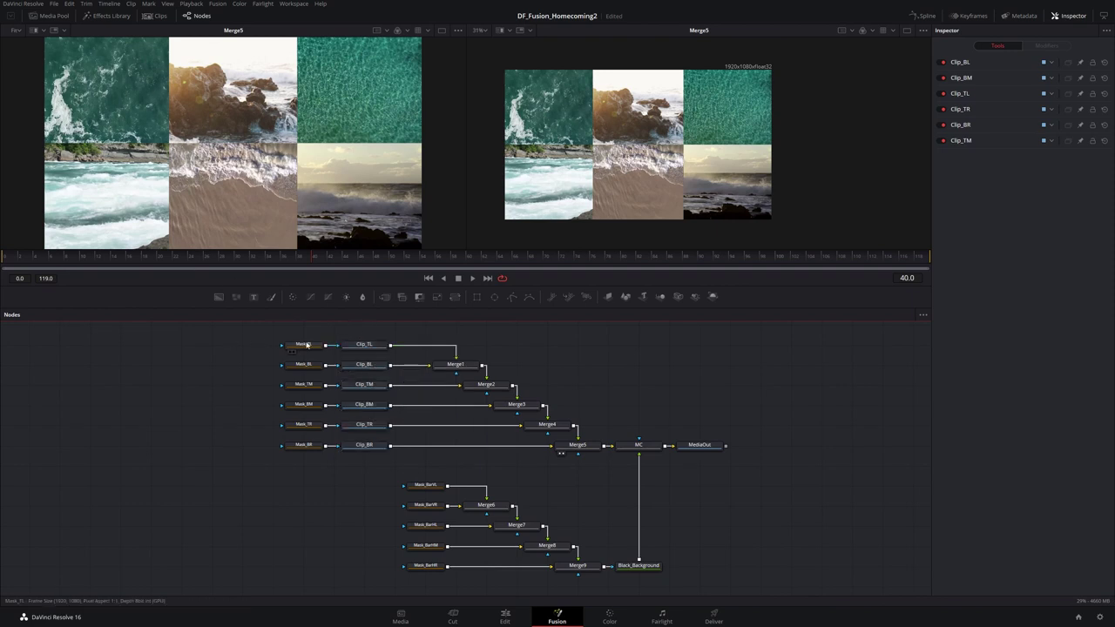
View the Mask_TL mask in the first viewer and its masked Clip_TL output in the second viewer
drag(303, 345, 237, 179)
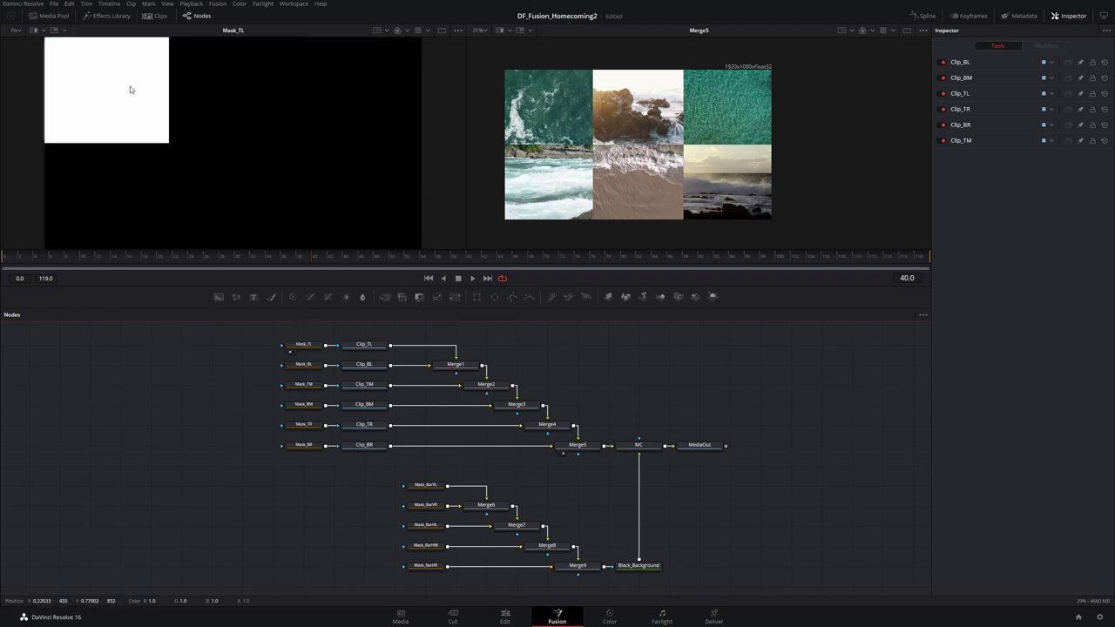
drag(371, 349, 546, 92)
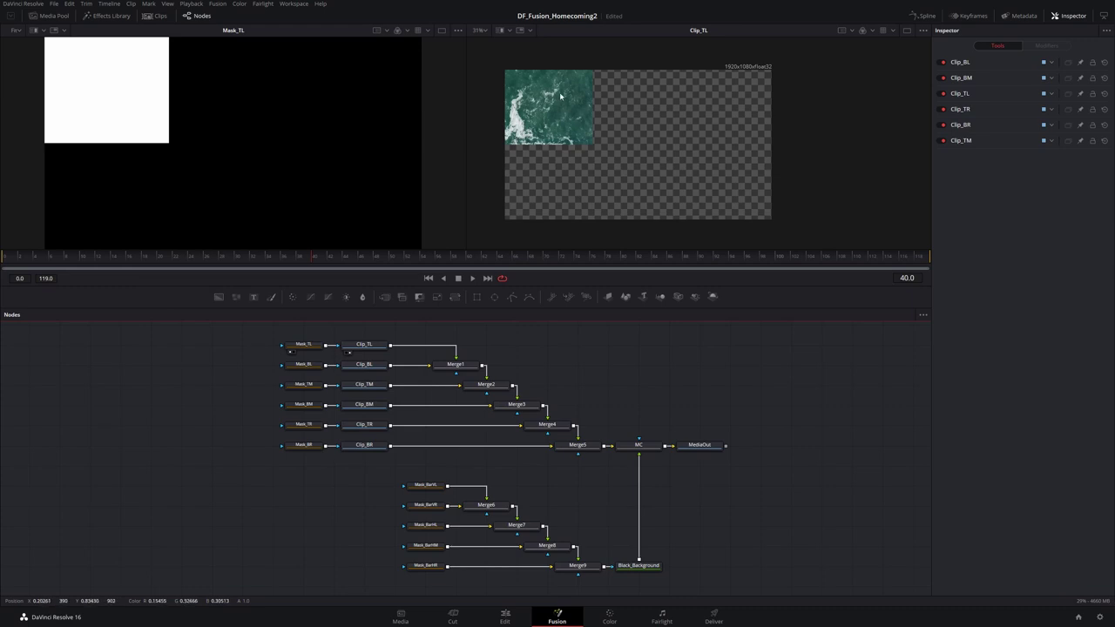
click(542, 202)
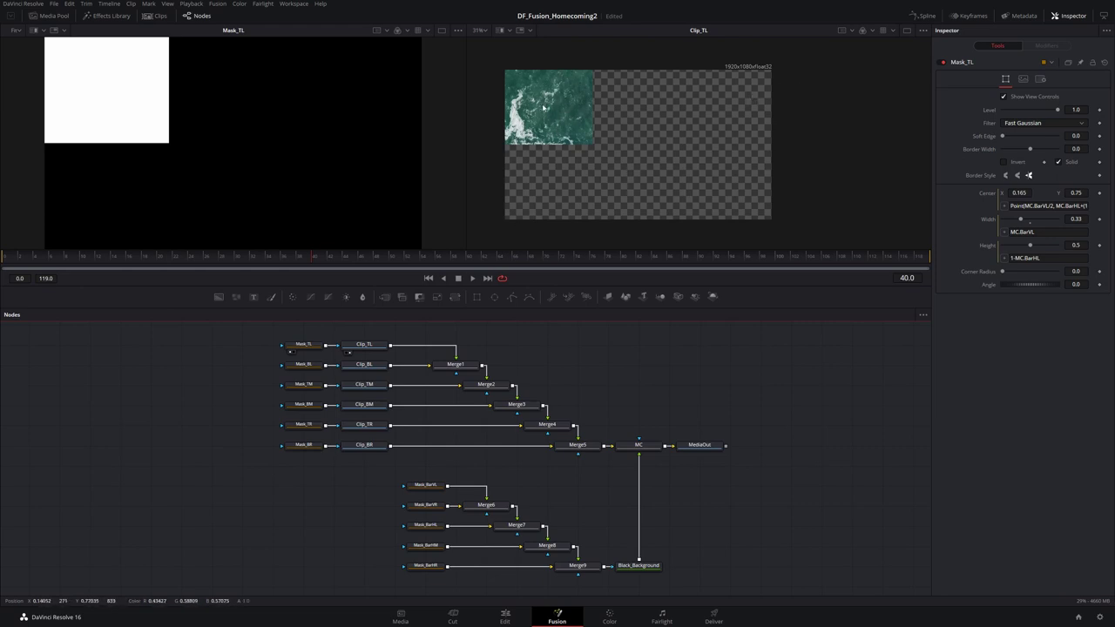
Select the six clip nodes, then view Mask_TR in the first viewer and its masked Clip_TR output in the second
scroll(378, 455, up, 3)
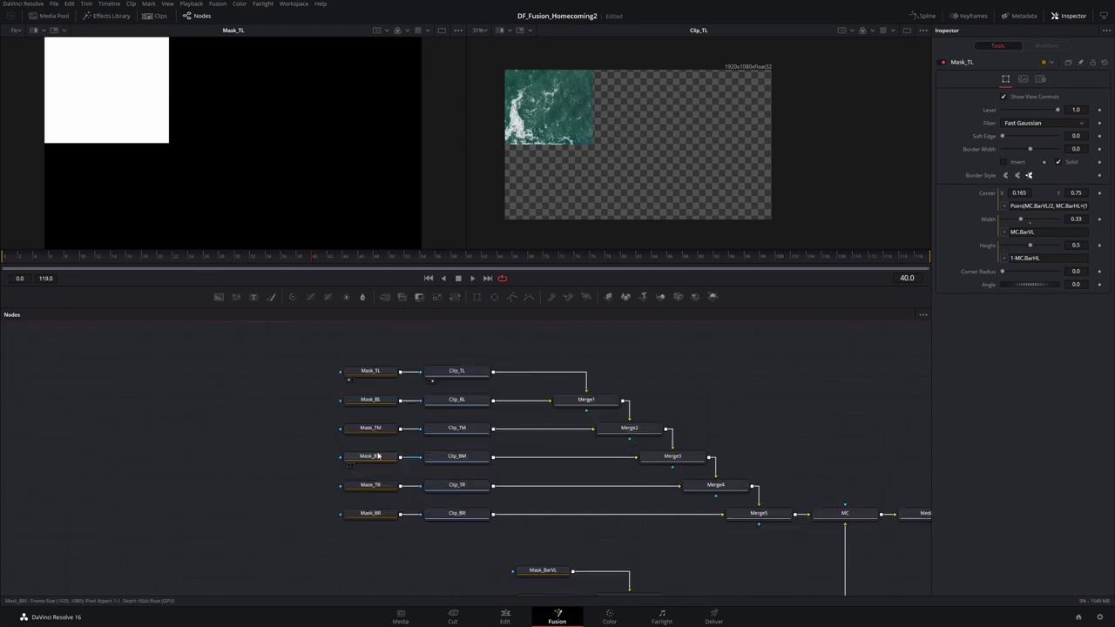
scroll(377, 455, right, 4)
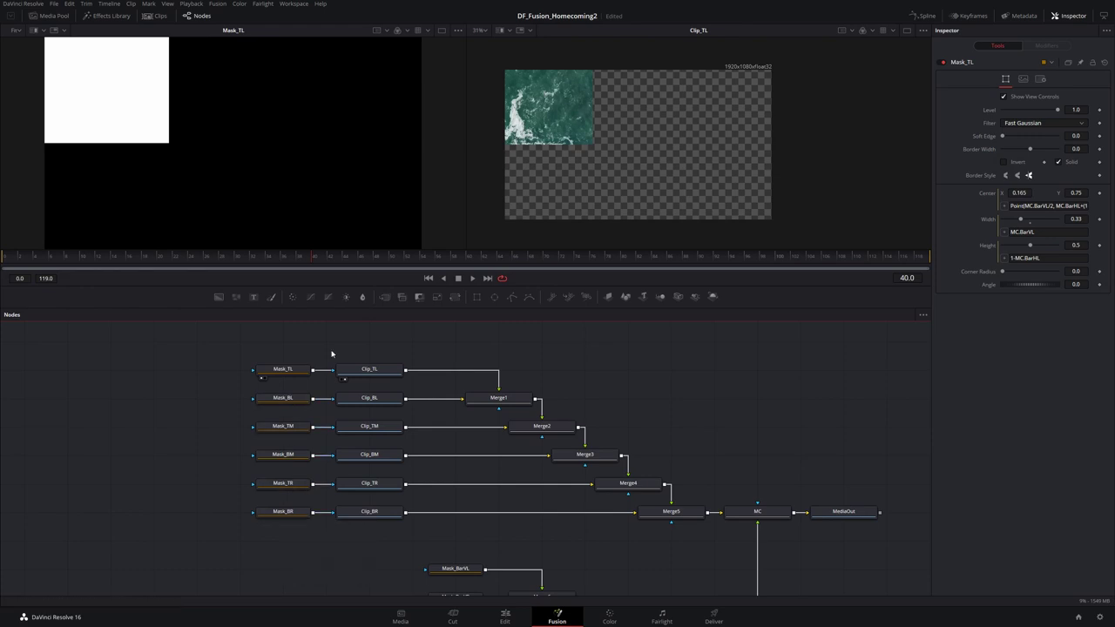
drag(352, 345, 380, 522)
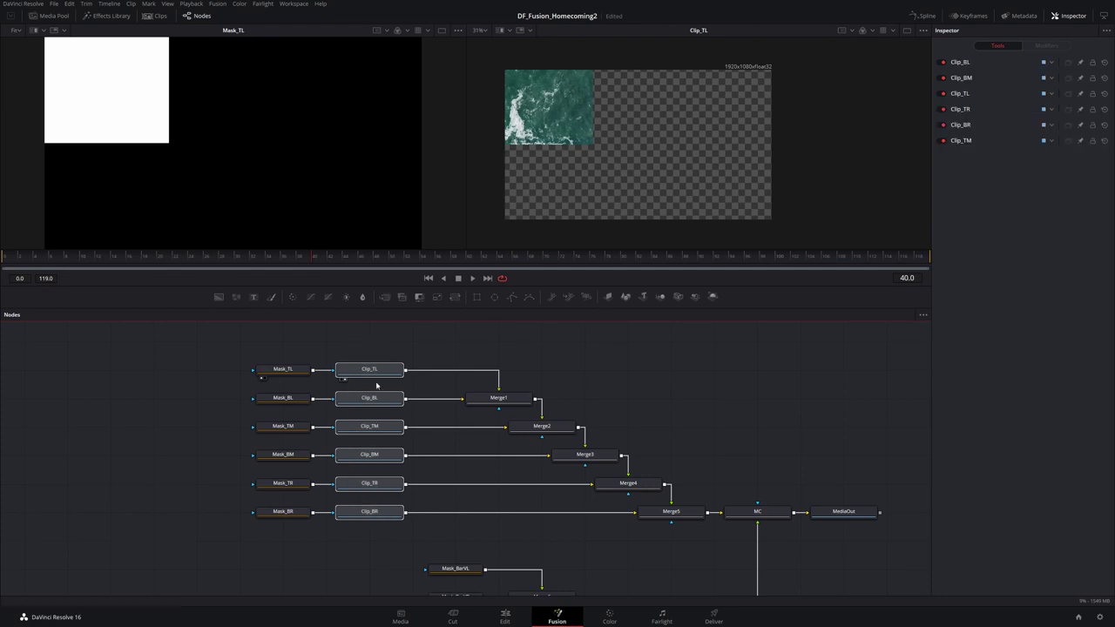
drag(282, 484, 283, 398)
drag(292, 296, 319, 196)
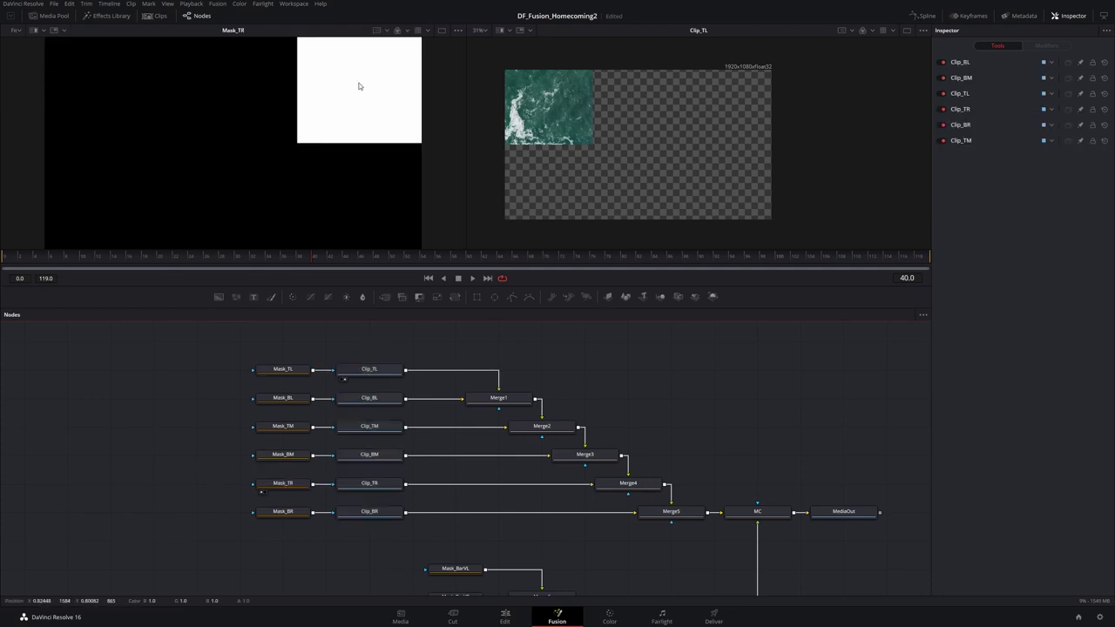
drag(357, 481, 617, 183)
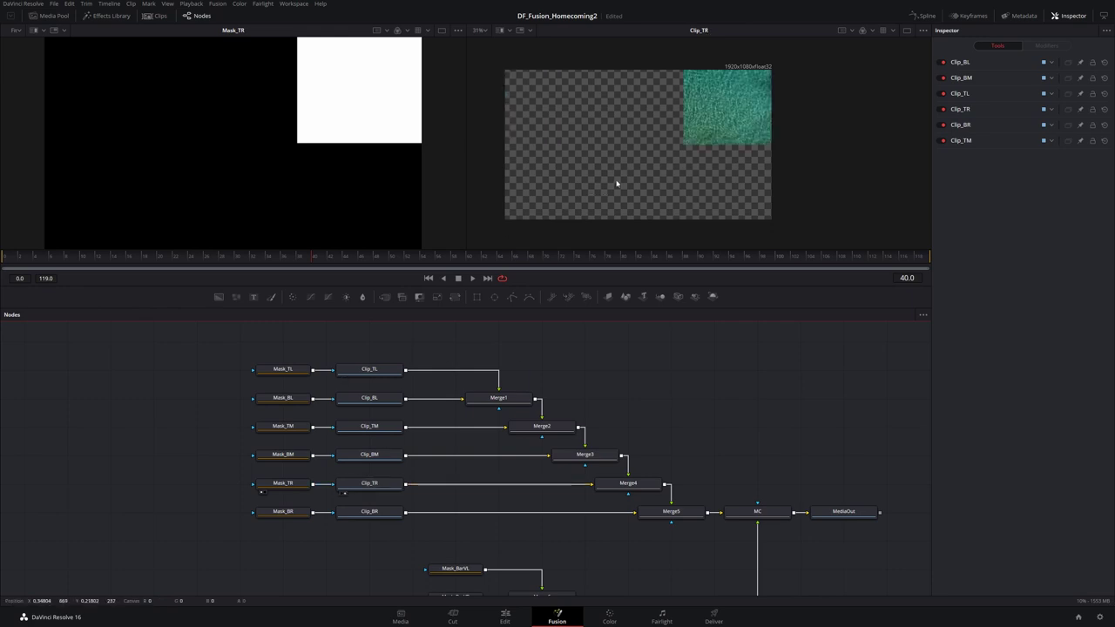
Try grouping Merge1 through Merge5 into one node beside the clip nodes, and undo the grouping
drag(440, 343, 714, 544)
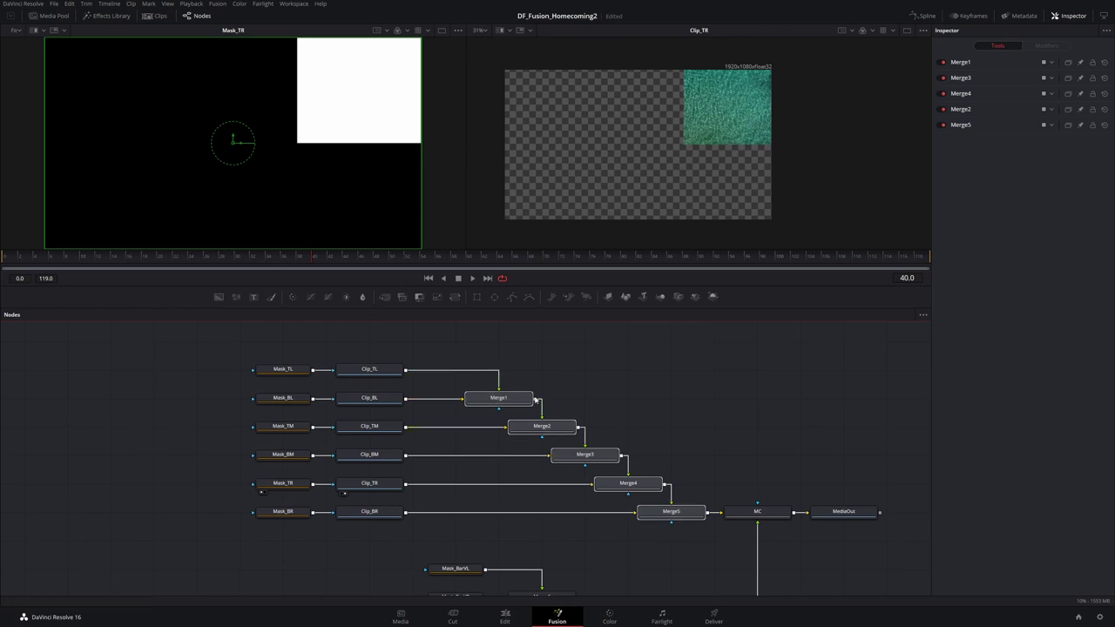
key(ctrl+g)
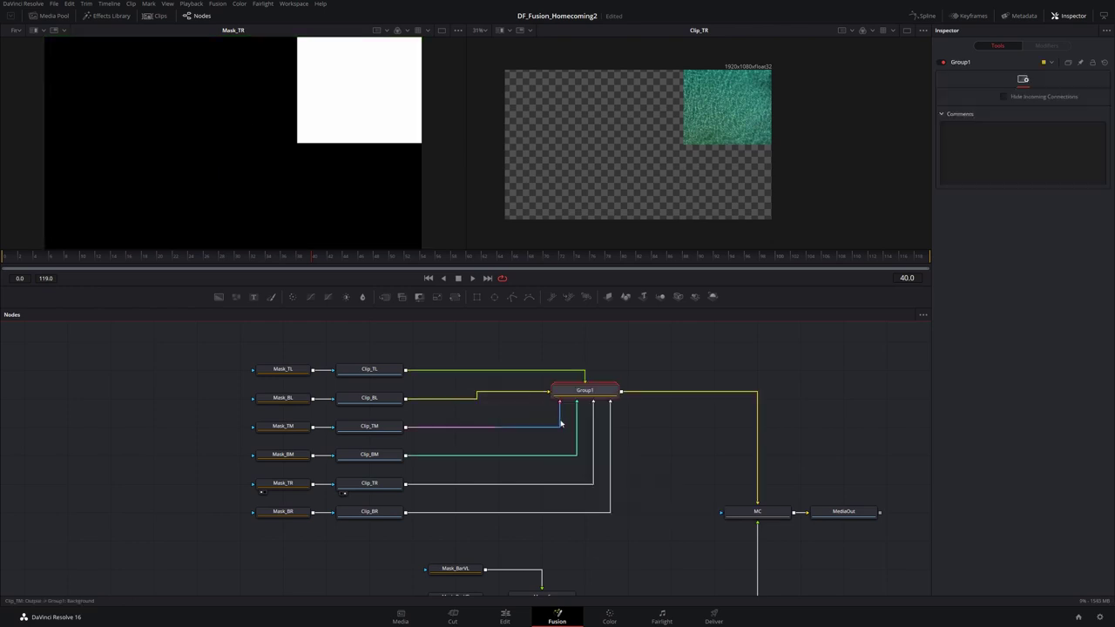
drag(581, 398, 512, 438)
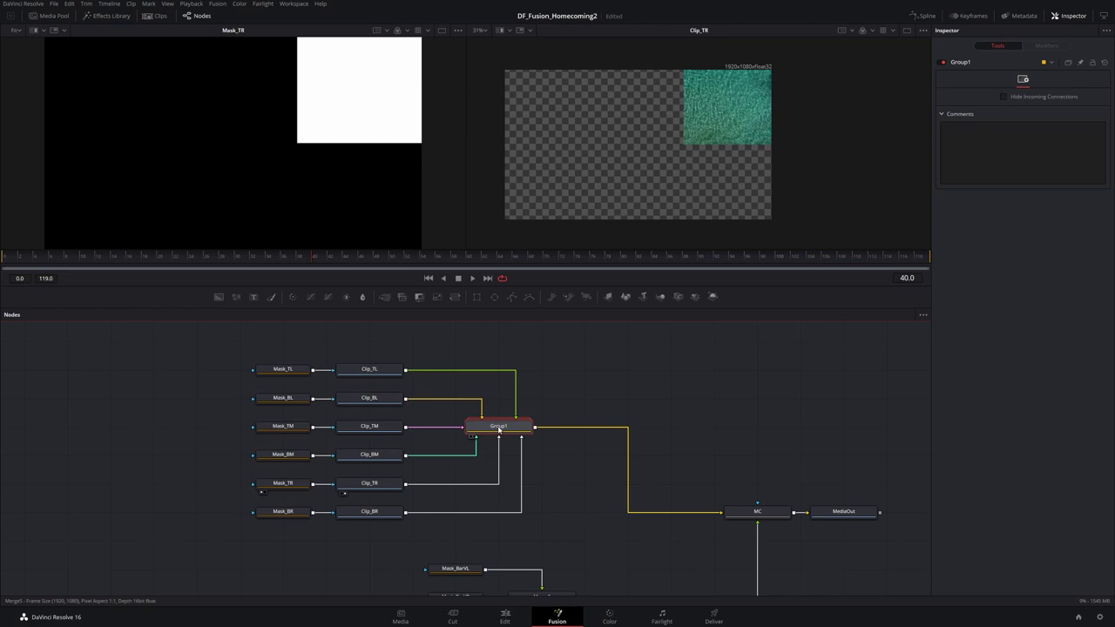
key(ctrl+z)
key(ctrl+z)
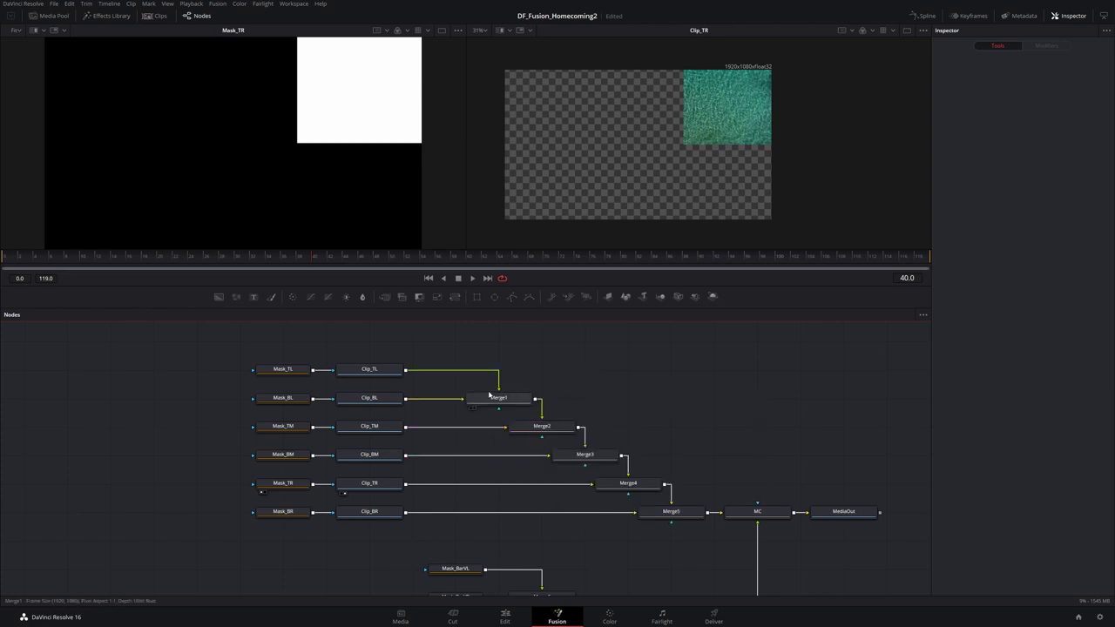
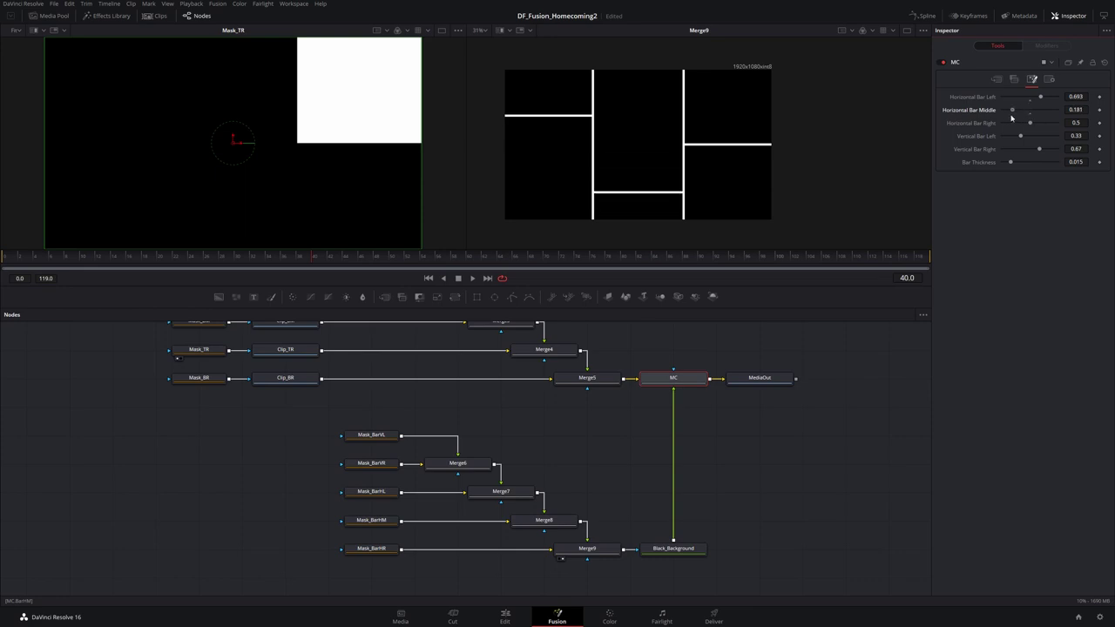
Undo the horizontal bar adjustments, and view the MC composite and the Merge5 clips without bars in the first viewer
key(ctrl+z)
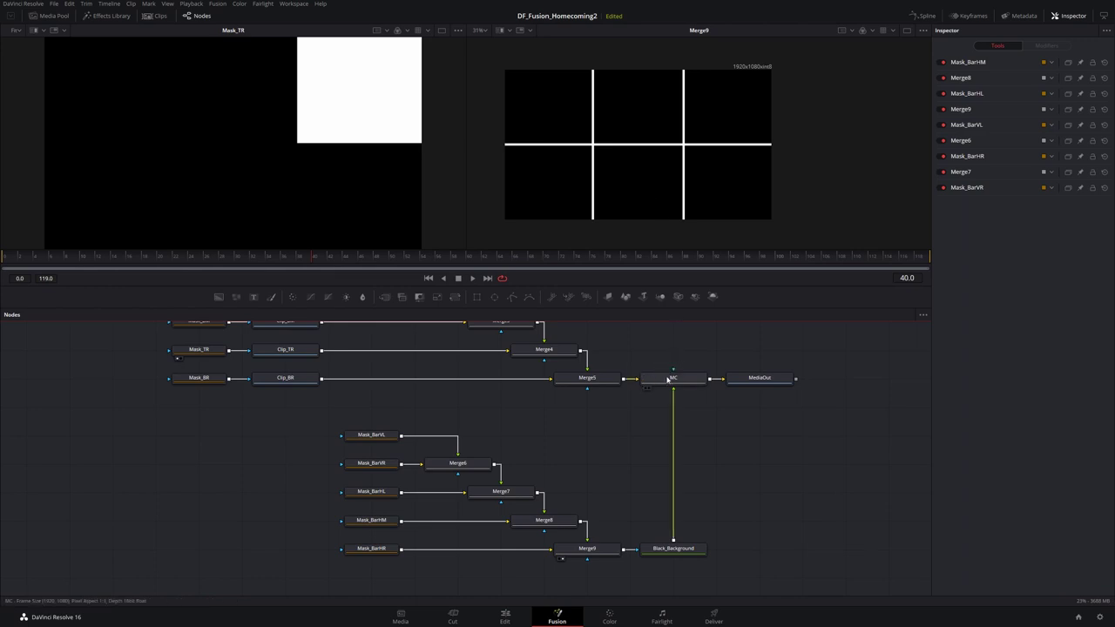
drag(681, 381, 354, 170)
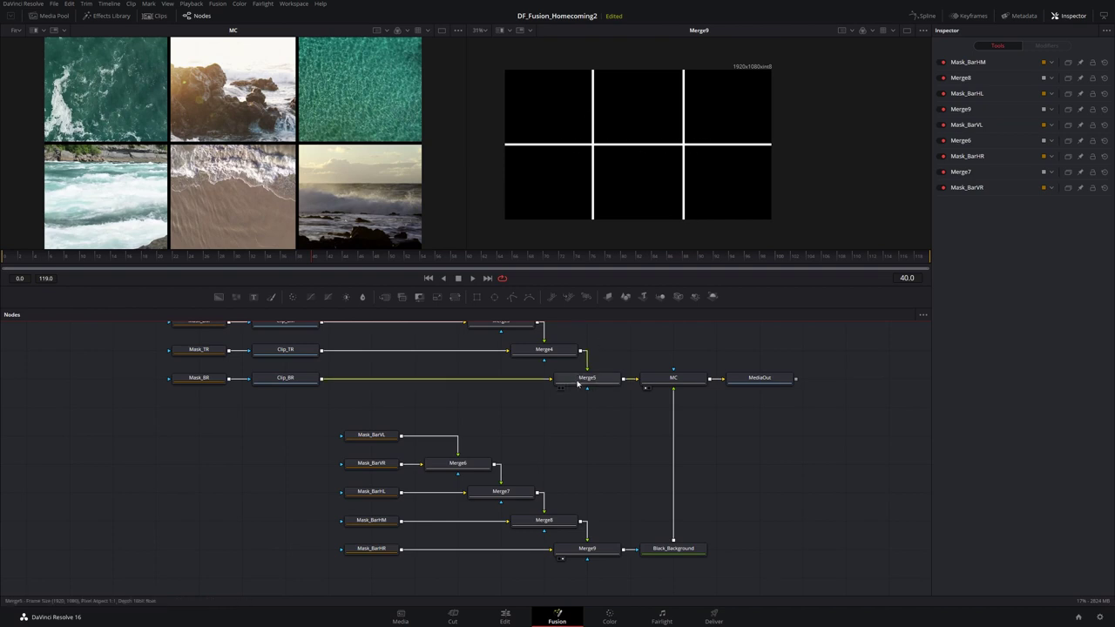
drag(592, 385, 549, 357)
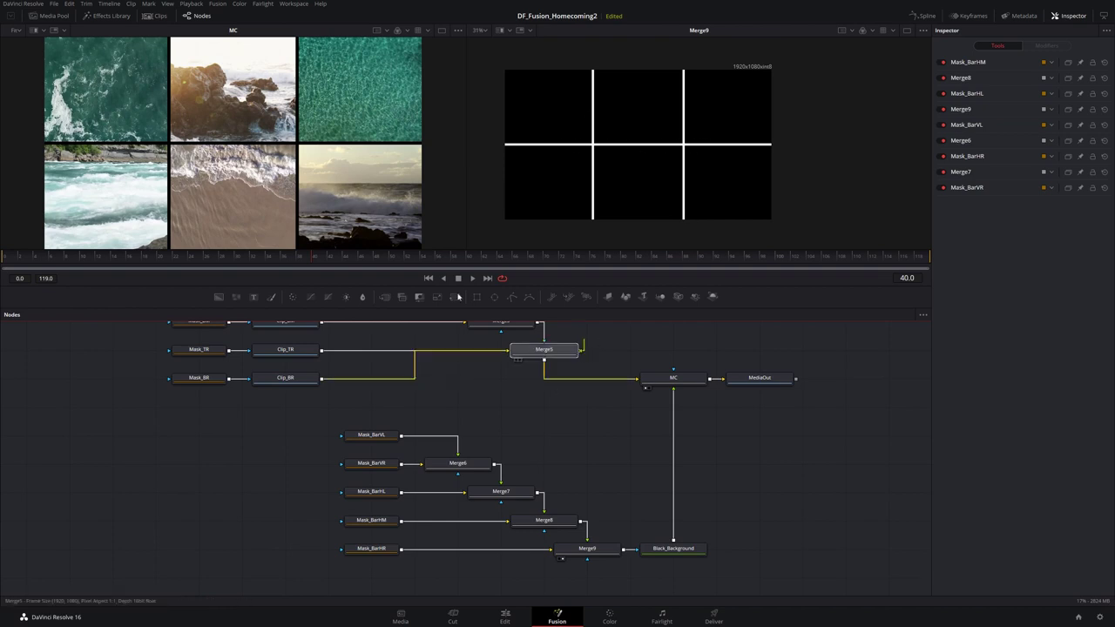
key(ctrl+z)
key(1)
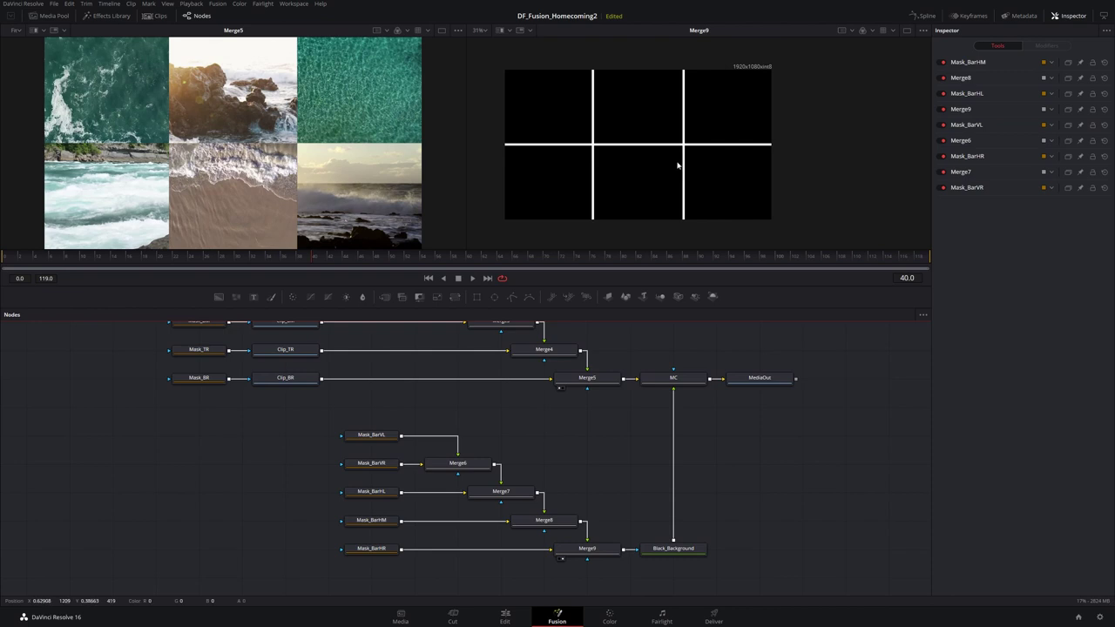
Fit the Merge9 bars to the second viewer and try MC's Bar Thickness at 0.0165, returning it to 0.015
key(ctrl+f)
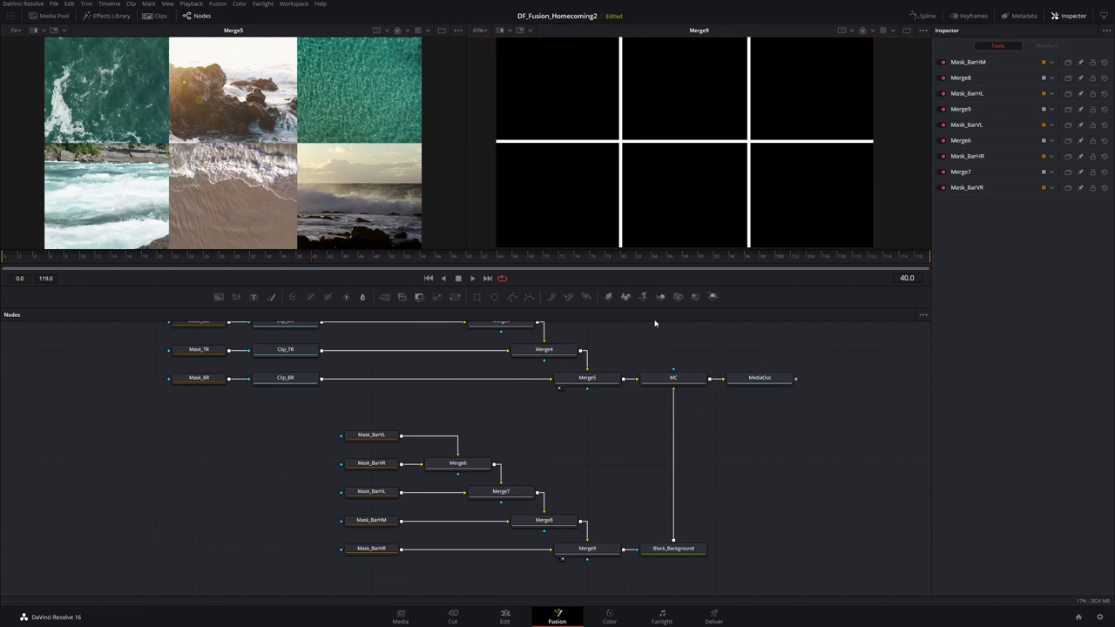
click(673, 377)
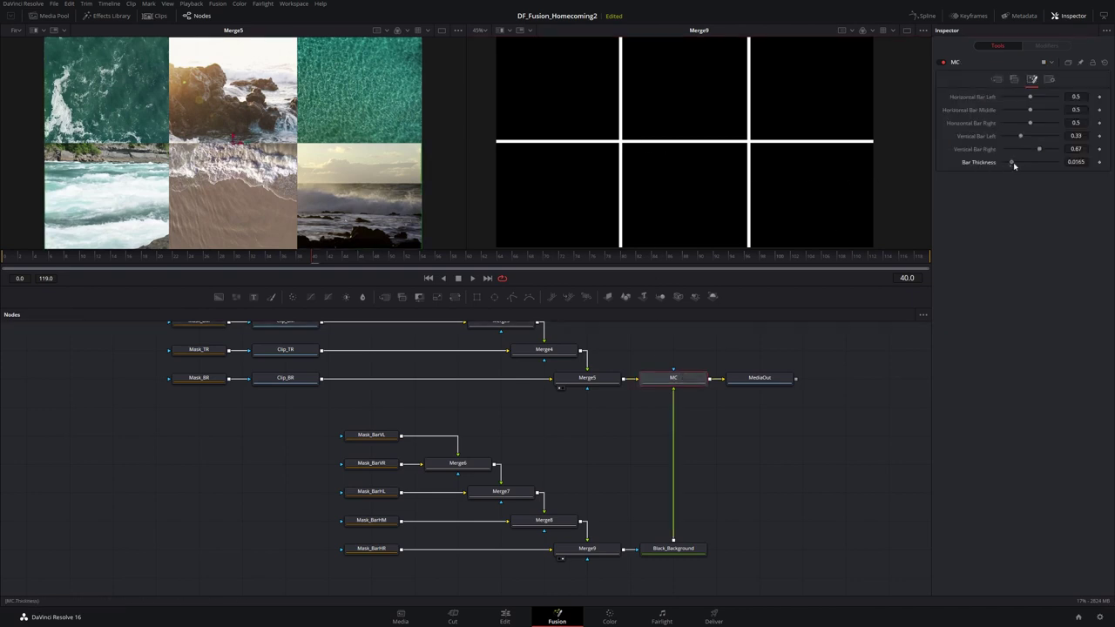
mouse_move(1008, 164)
mouse_down()
mouse_move(1033, 164)
mouse_move(1010, 165)
mouse_up()
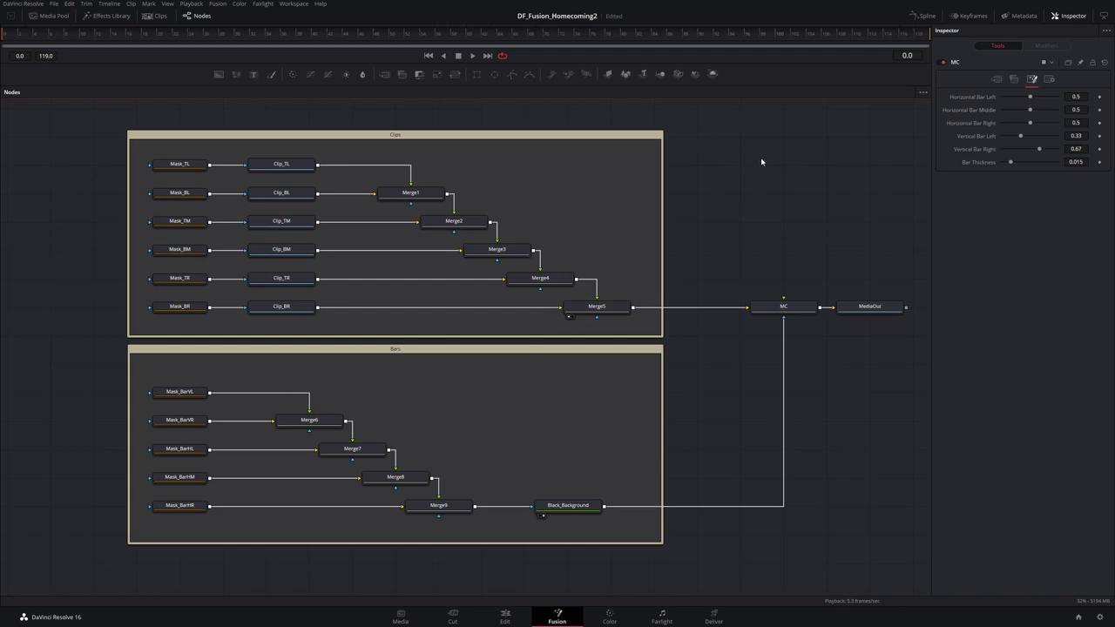
Look up the Underlay tool without adding it, and highlight the clip and merge nodes, all mask nodes, and MC in turn
key(shift+space)
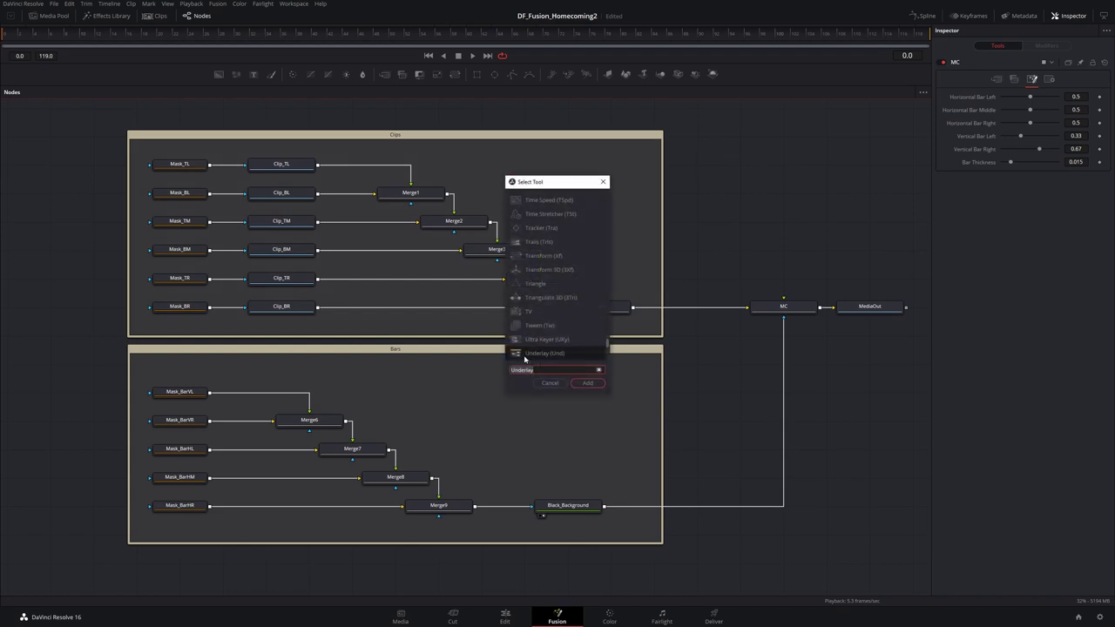
key(Escape)
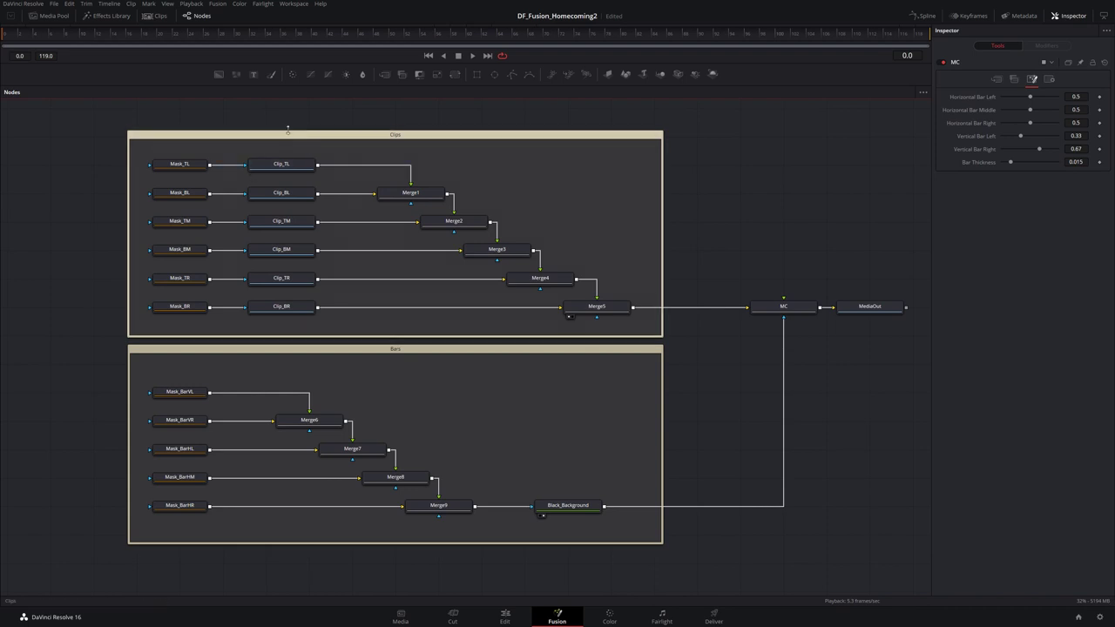
drag(271, 114, 634, 558)
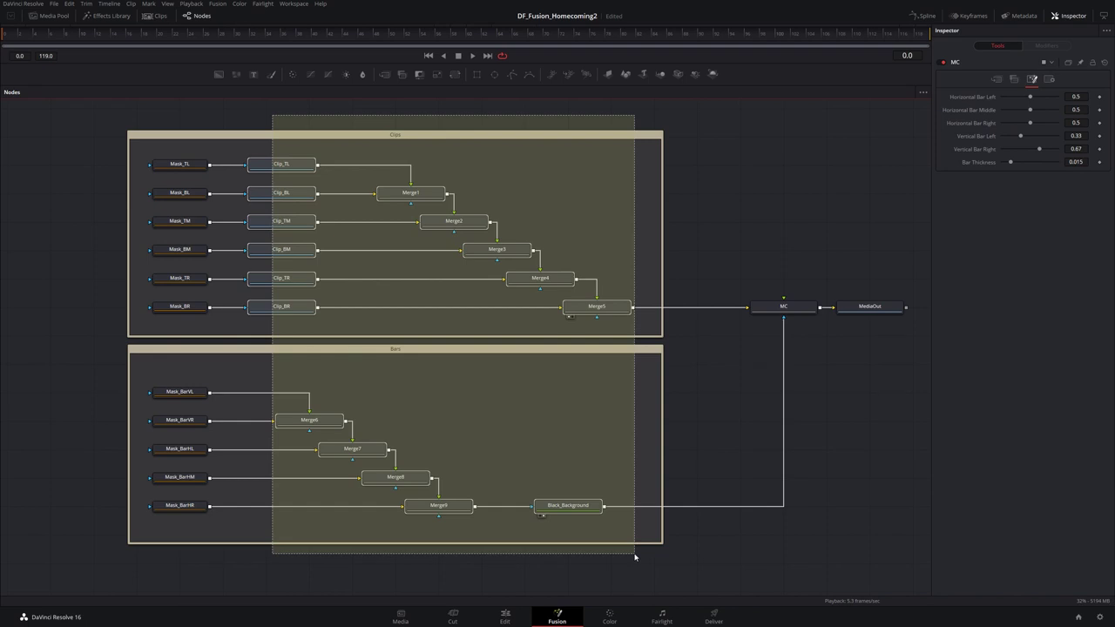
drag(634, 557, 633, 557)
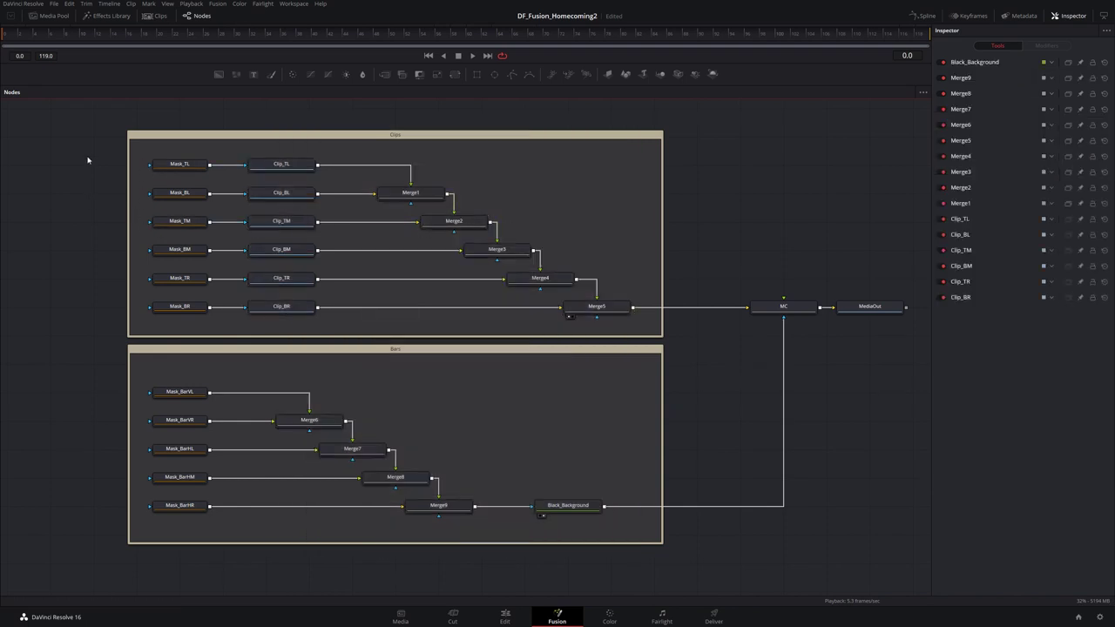
drag(80, 125, 207, 568)
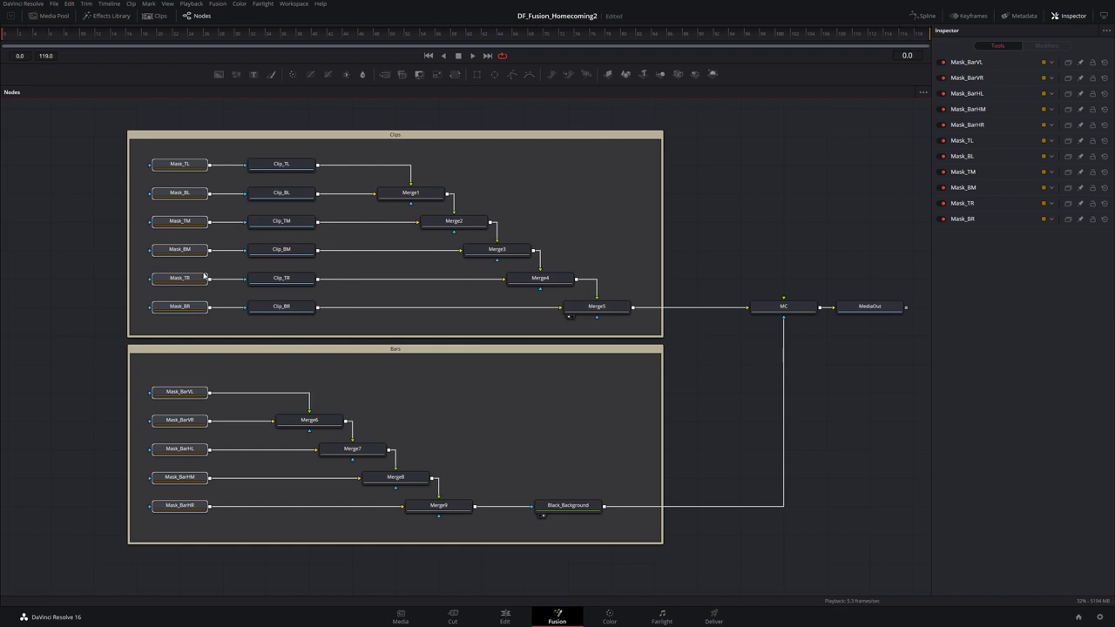
click(785, 307)
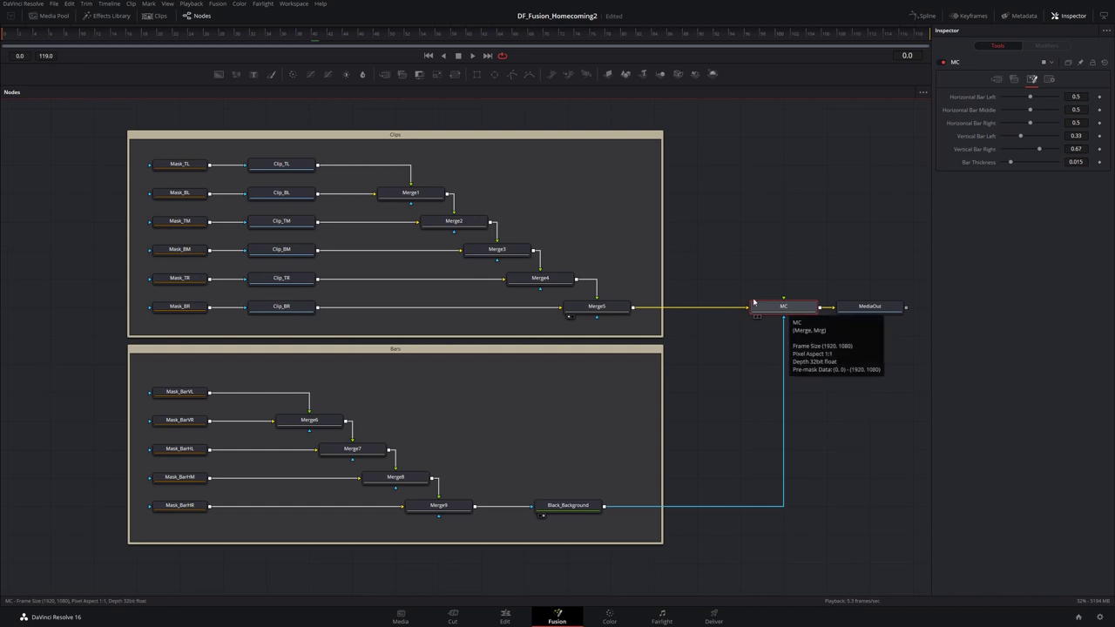
Enlarge the viewers and try Horizontal Bar Left at 0.78 and 0.0 and Vertical Bar Left at 1.0, restoring 0.5 and 0.33
drag(583, 85, 586, 348)
scroll(726, 450, down, 3)
drag(643, 423, 556, 391)
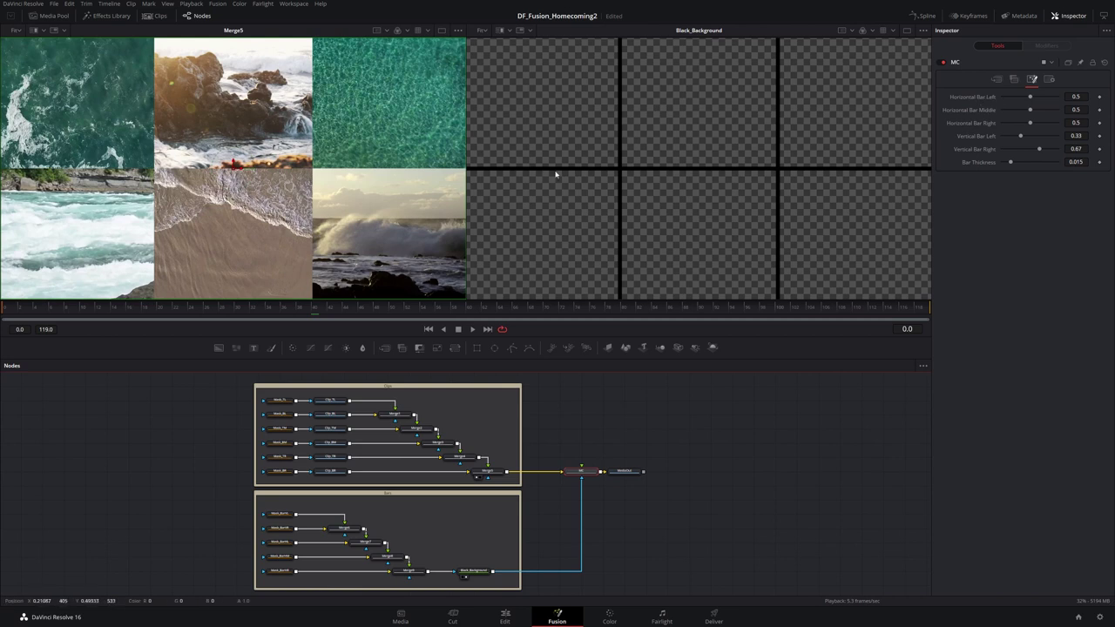
drag(1031, 98, 1046, 98)
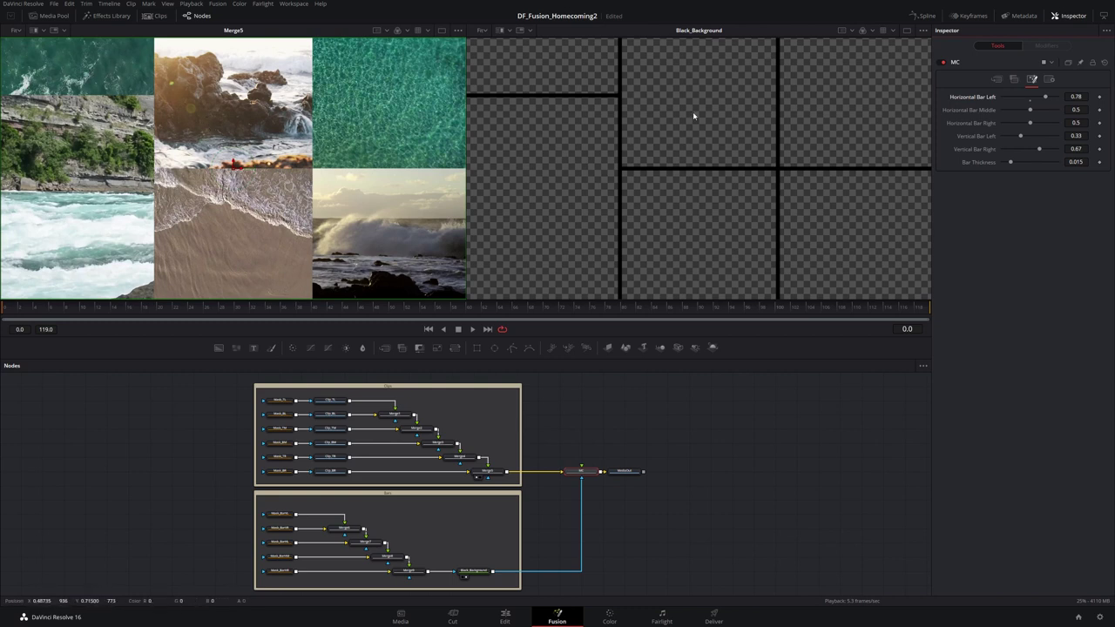
drag(1045, 97, 999, 102)
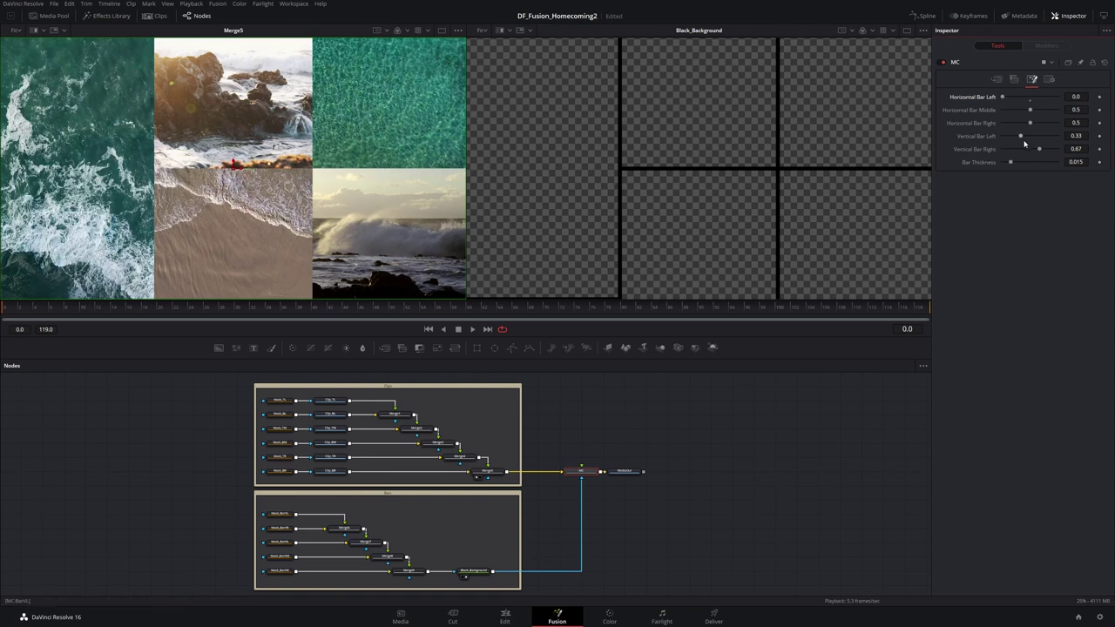
drag(1021, 137, 1057, 137)
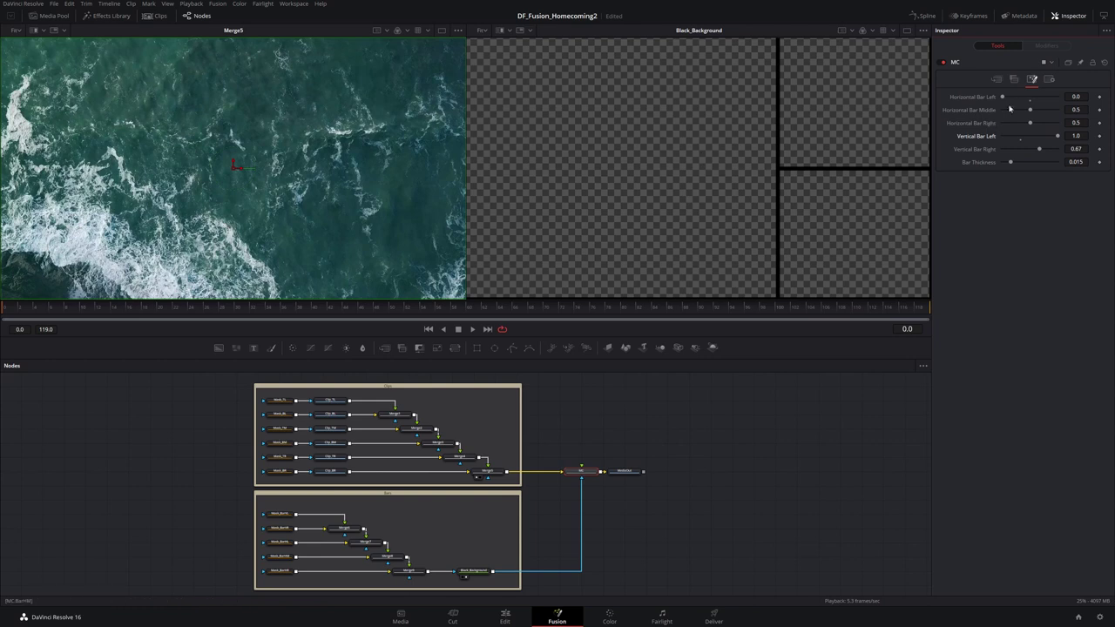
drag(1003, 96, 1029, 97)
click(1021, 138)
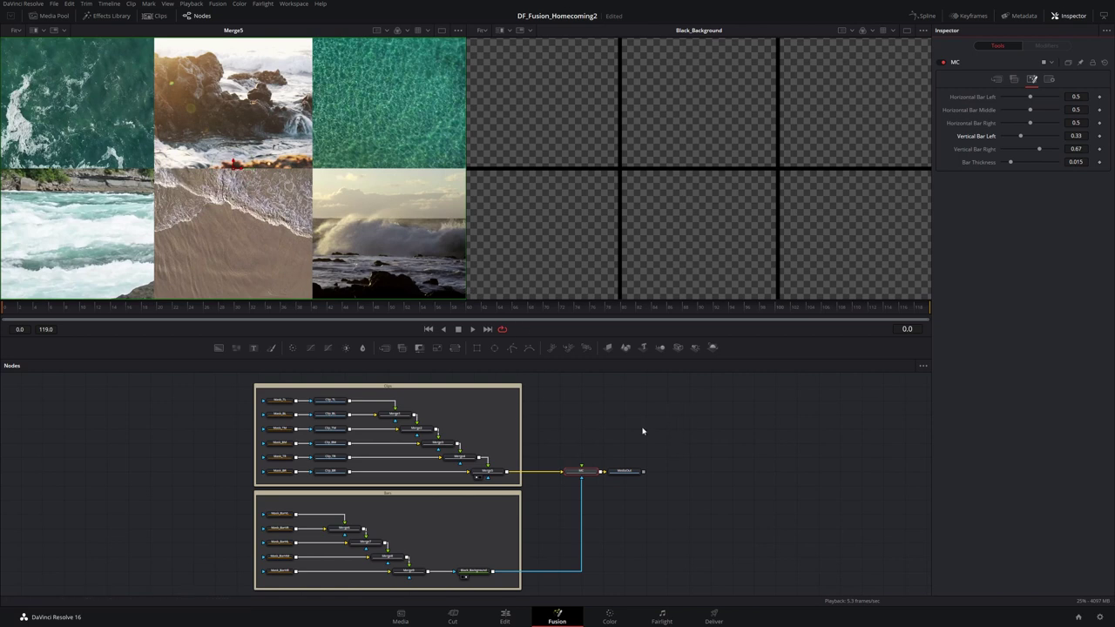
View the masked Clip_TL output in the first viewer and show the settings of its Mask_TL node
scroll(360, 395, up, 4)
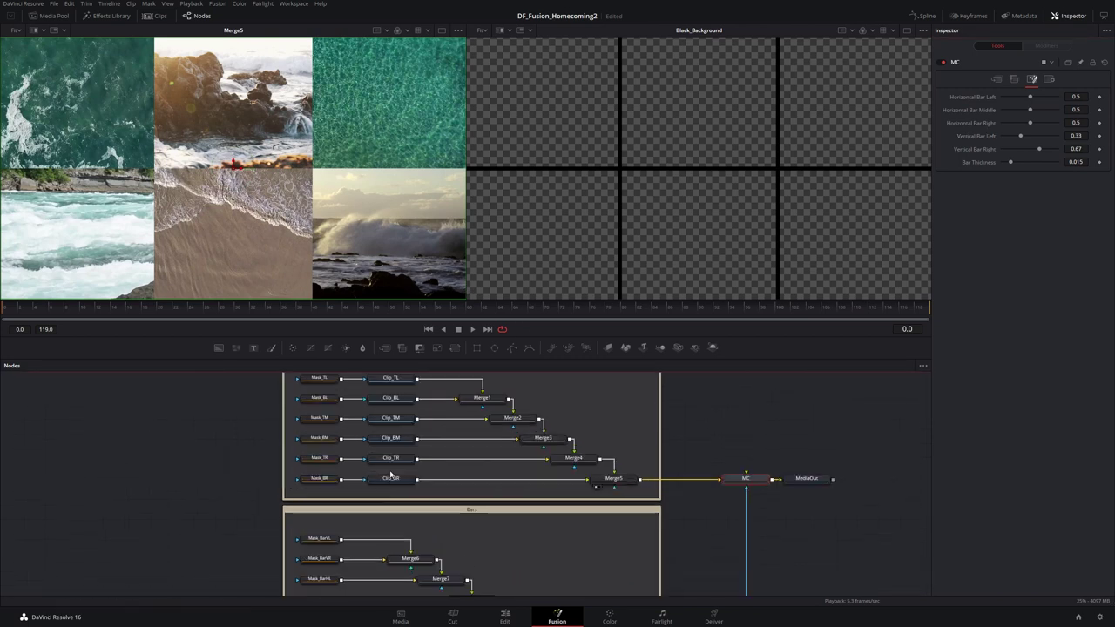
scroll(420, 459, up, 2)
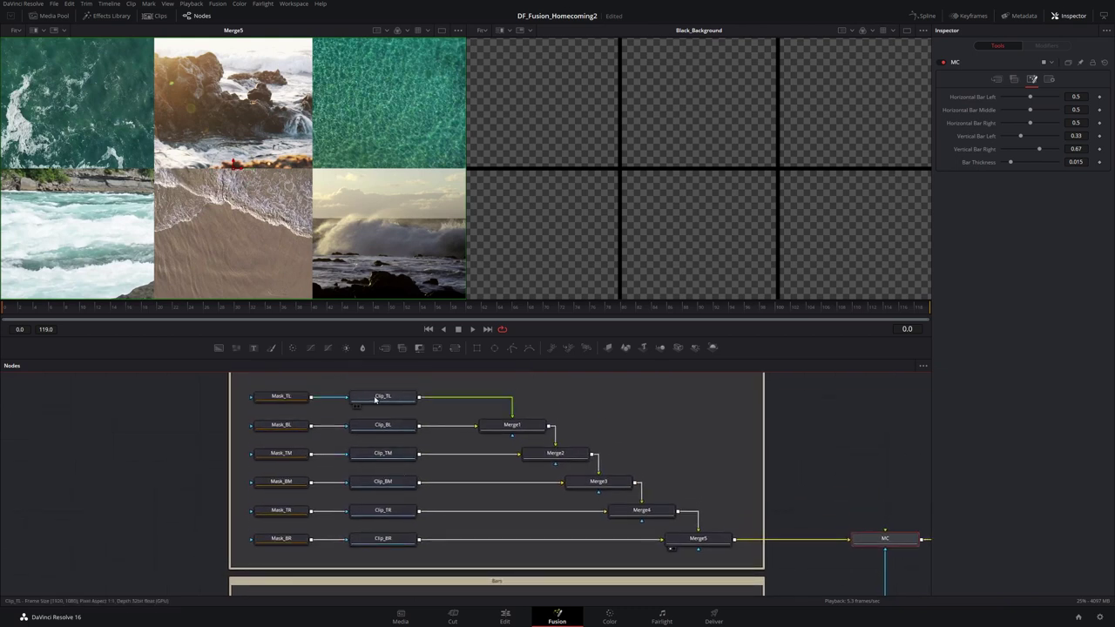
drag(376, 399, 116, 124)
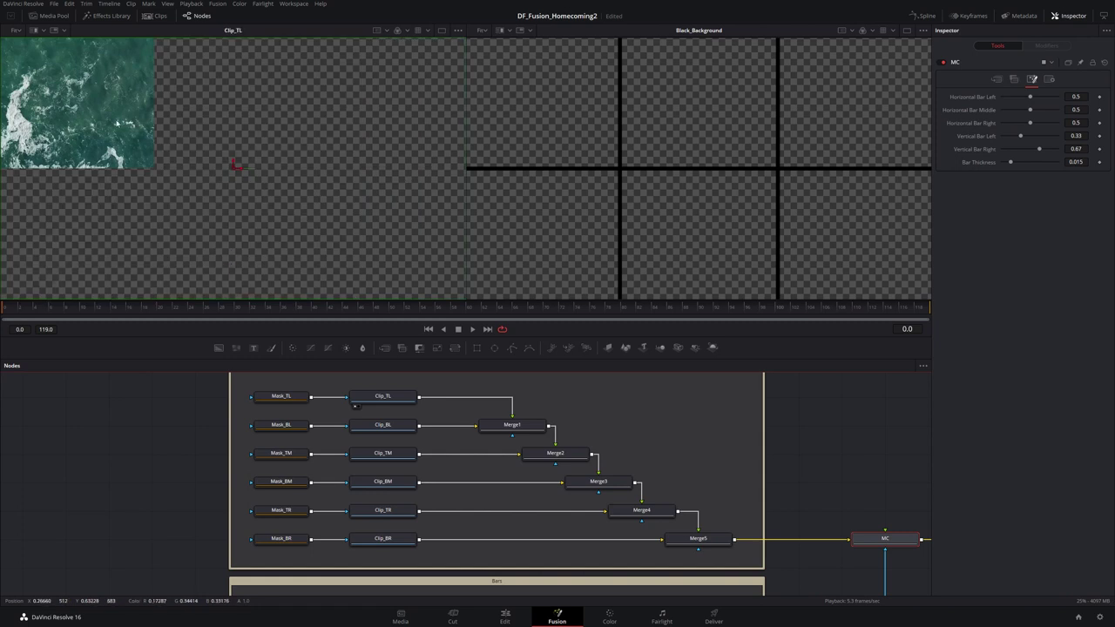
click(275, 399)
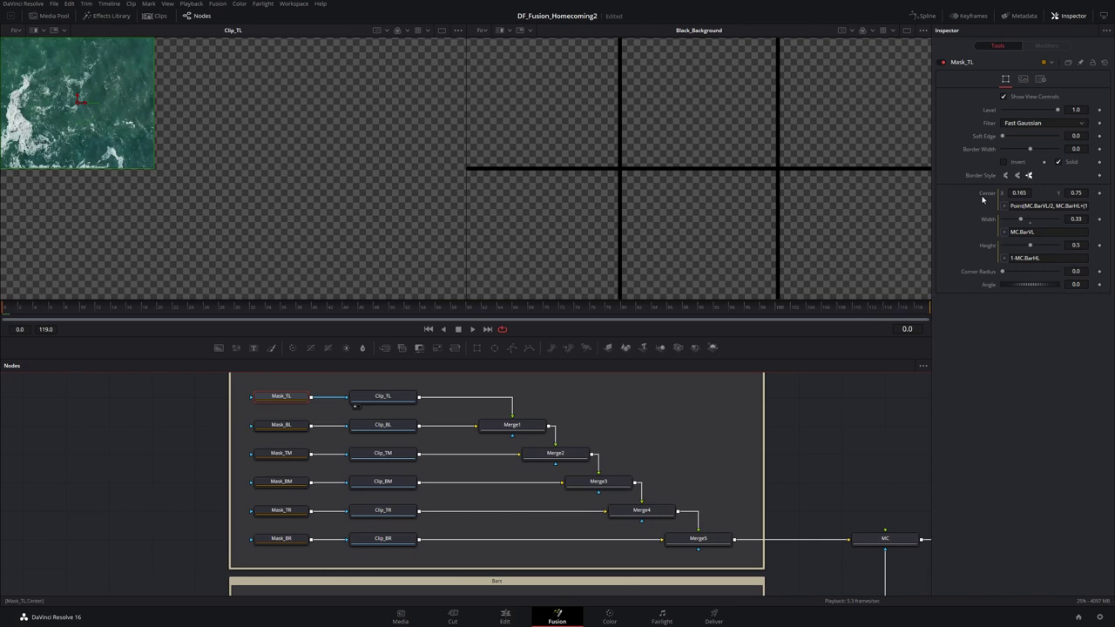
Examine the Expression option and the expressions that link Mask_TL's height and width to the MC bar controls
right_click(981, 138)
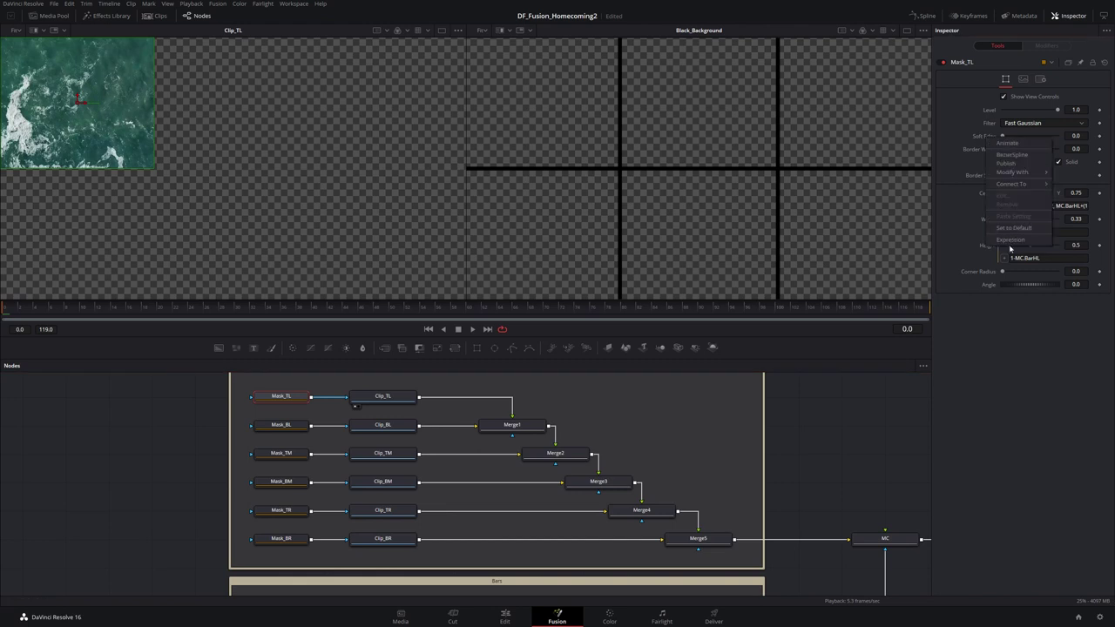
click(978, 331)
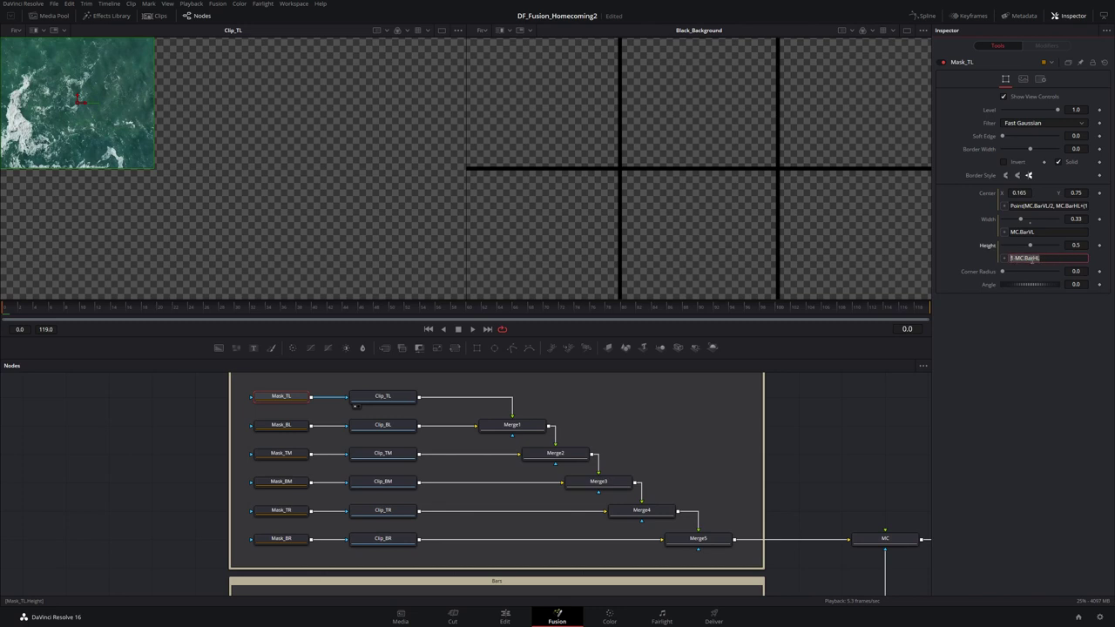
key(Return)
click(1040, 232)
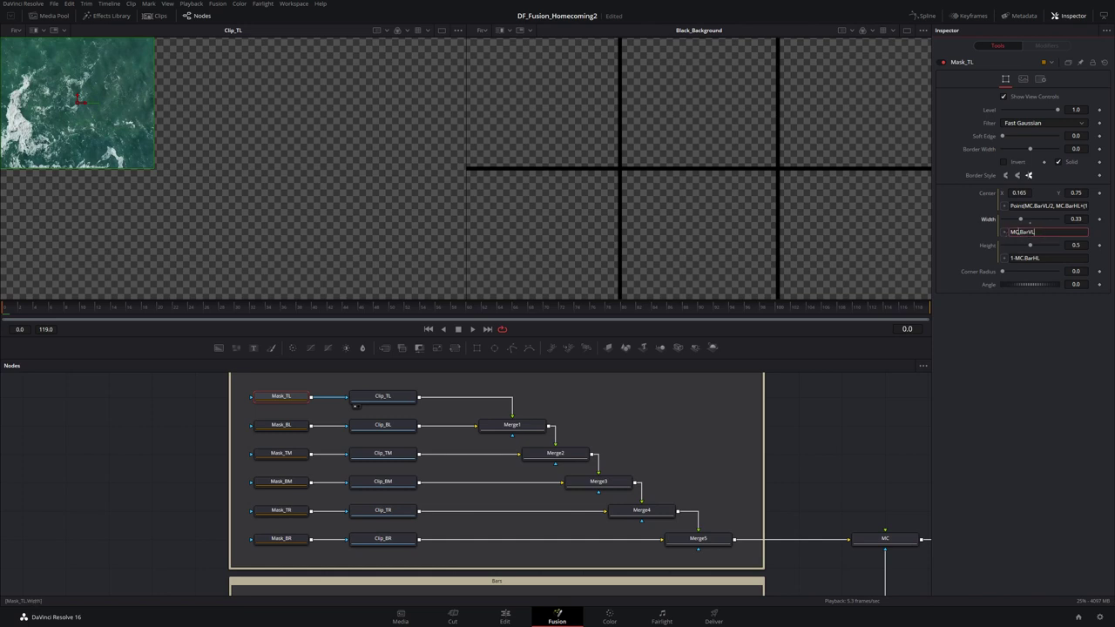
drag(862, 541, 734, 488)
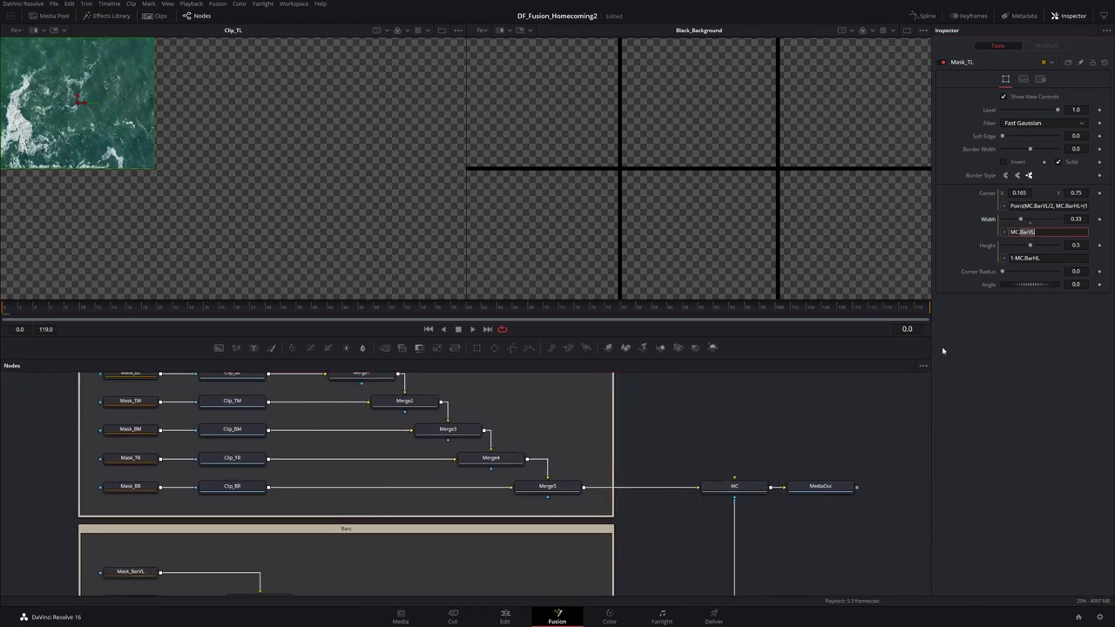
click(1020, 231)
Set MC's Vertical Bar Left to 0.205 and open the Edit Control dialog for that node
click(744, 489)
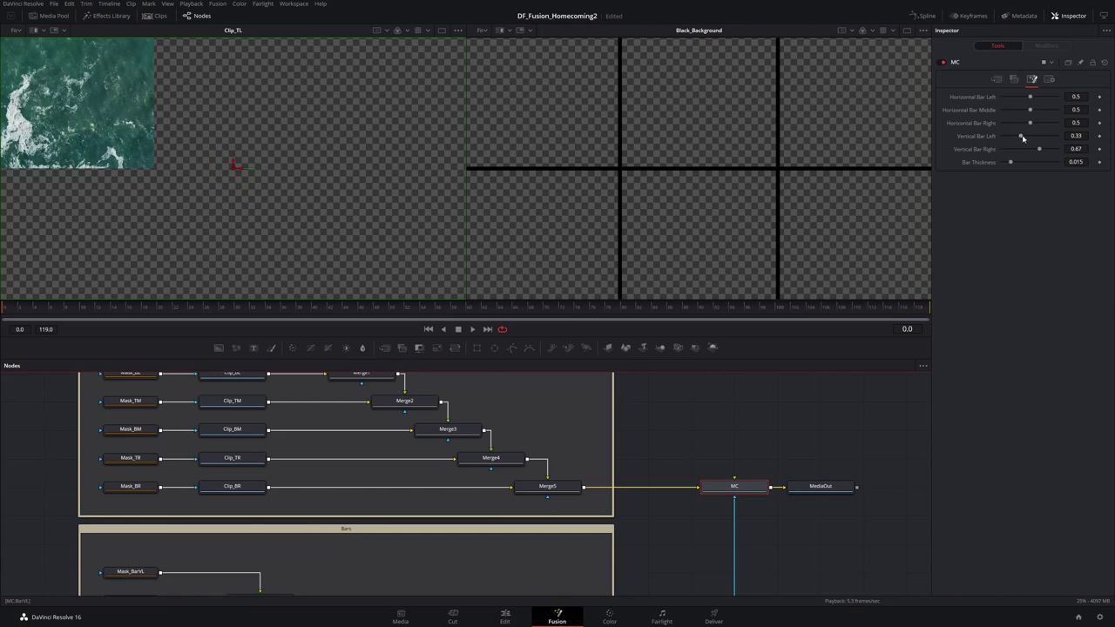
mouse_move(1019, 137)
mouse_down()
mouse_move(1028, 138)
mouse_move(1001, 139)
mouse_move(1014, 140)
mouse_up()
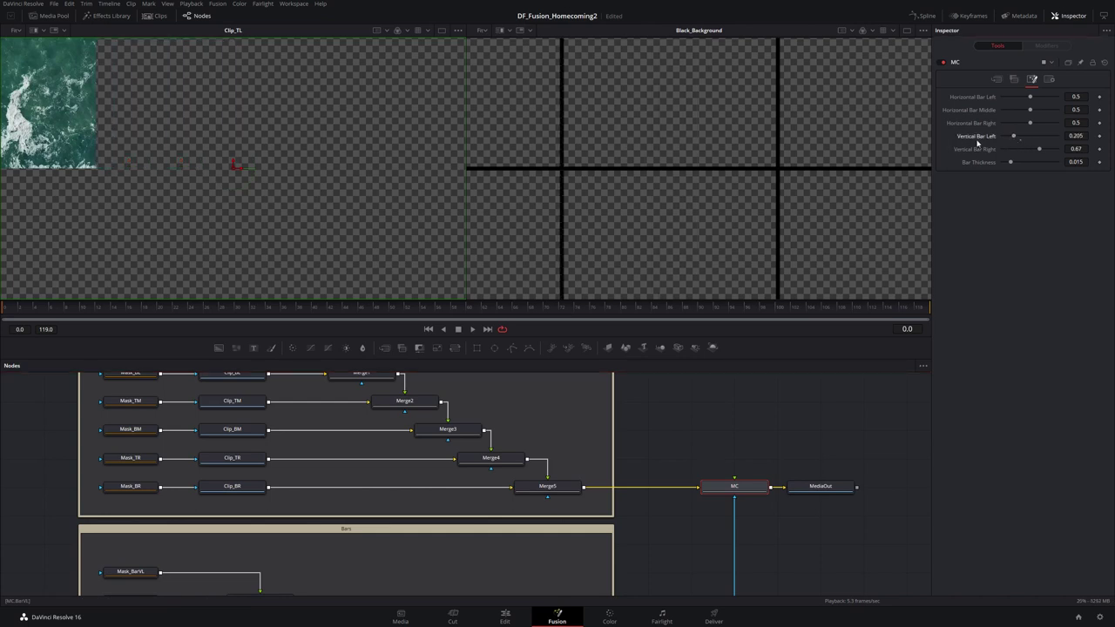
right_click(736, 488)
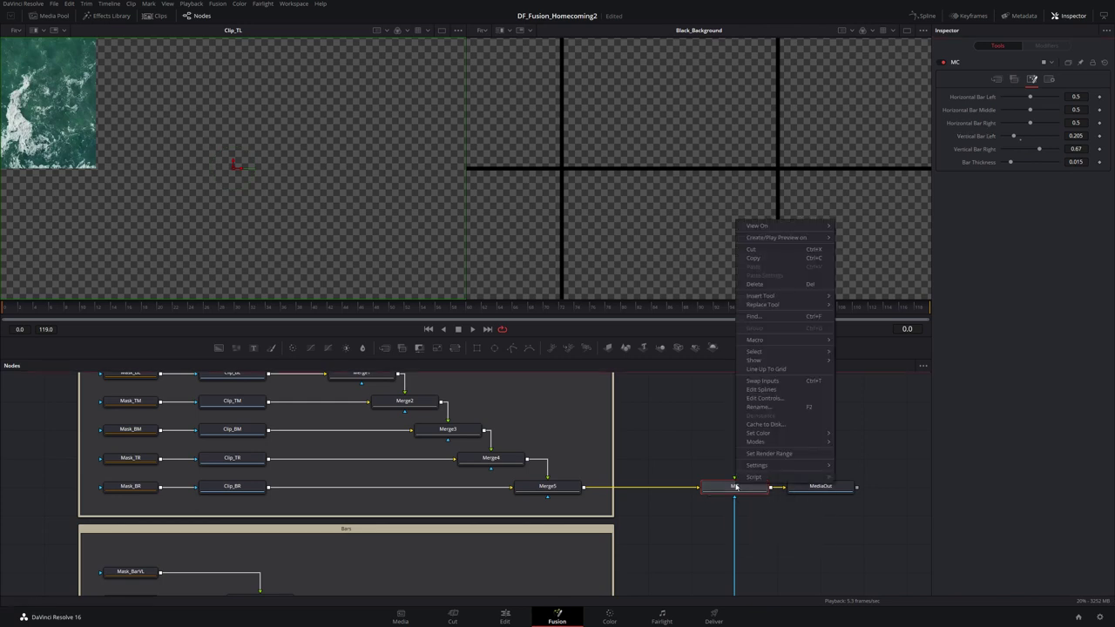
click(756, 399)
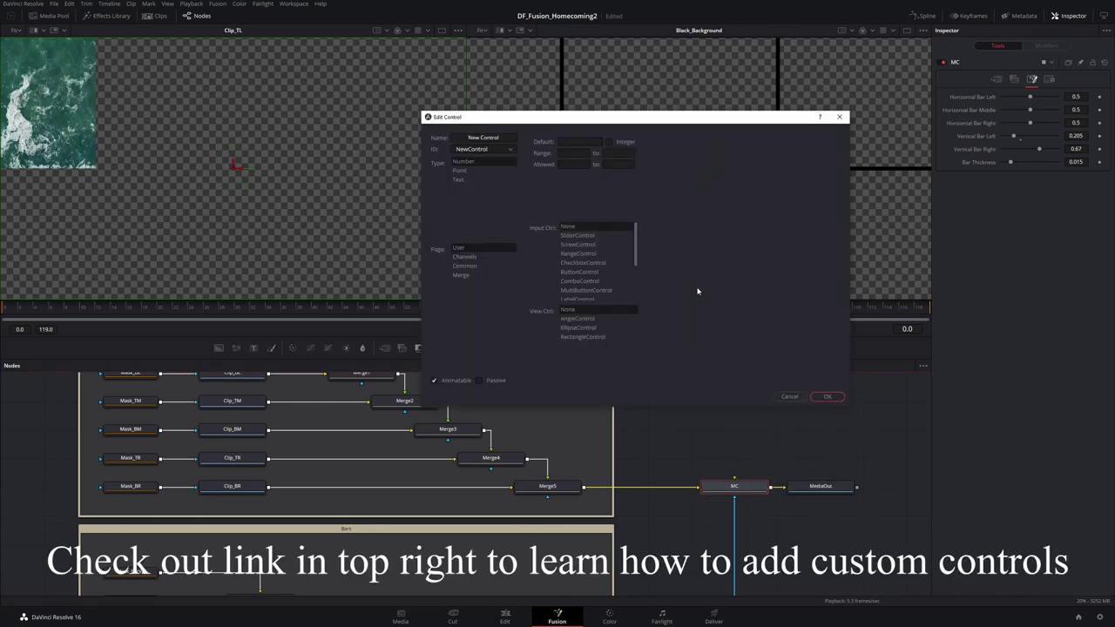
Load the existing BarVL control into the Edit Control dialog, examine its name, default and range, and close the dialog without saving
click(510, 150)
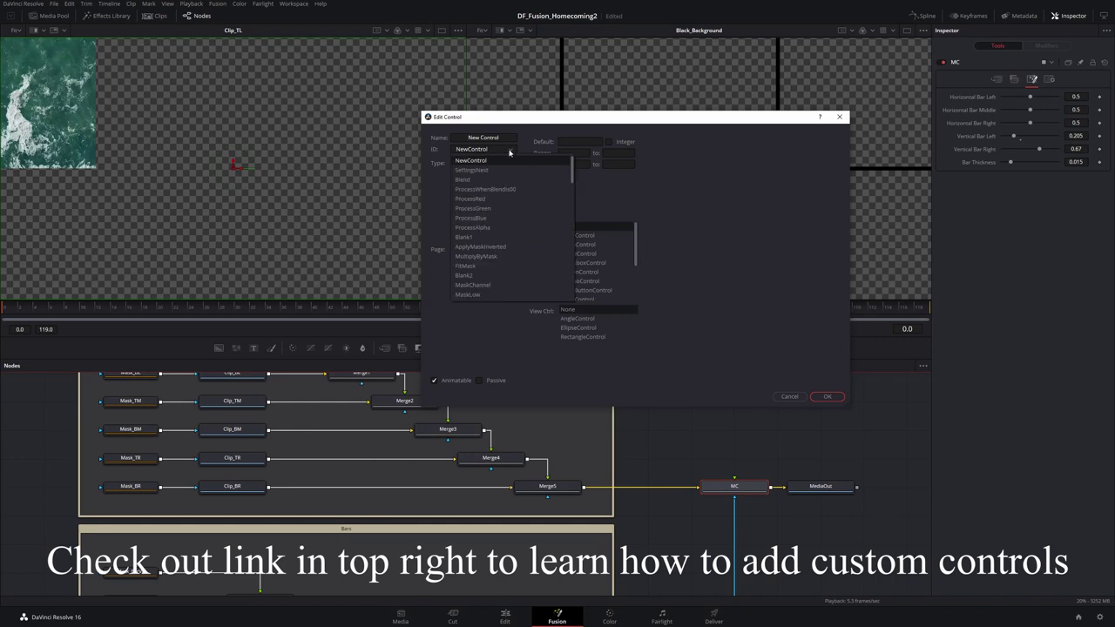
scroll(572, 165, down, 10)
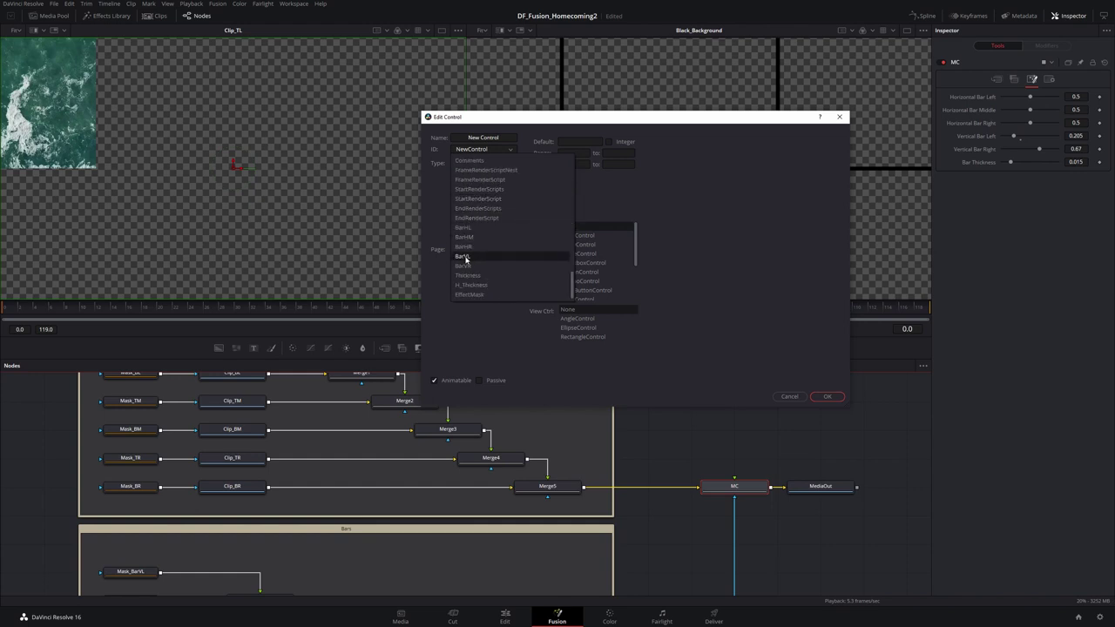
click(470, 257)
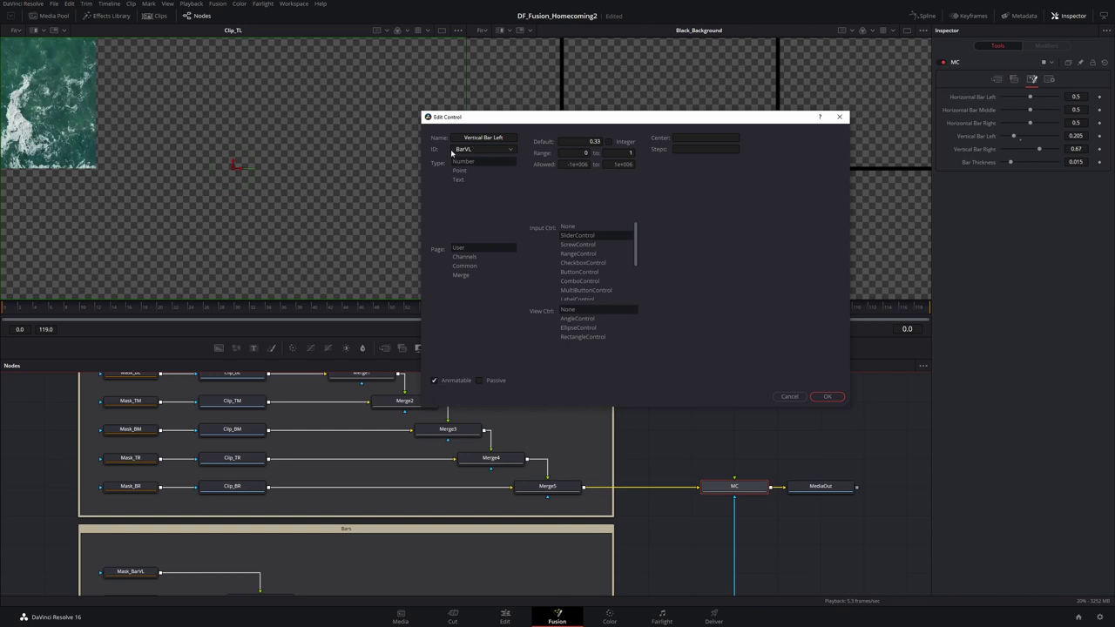
drag(463, 136, 504, 137)
drag(599, 141, 503, 160)
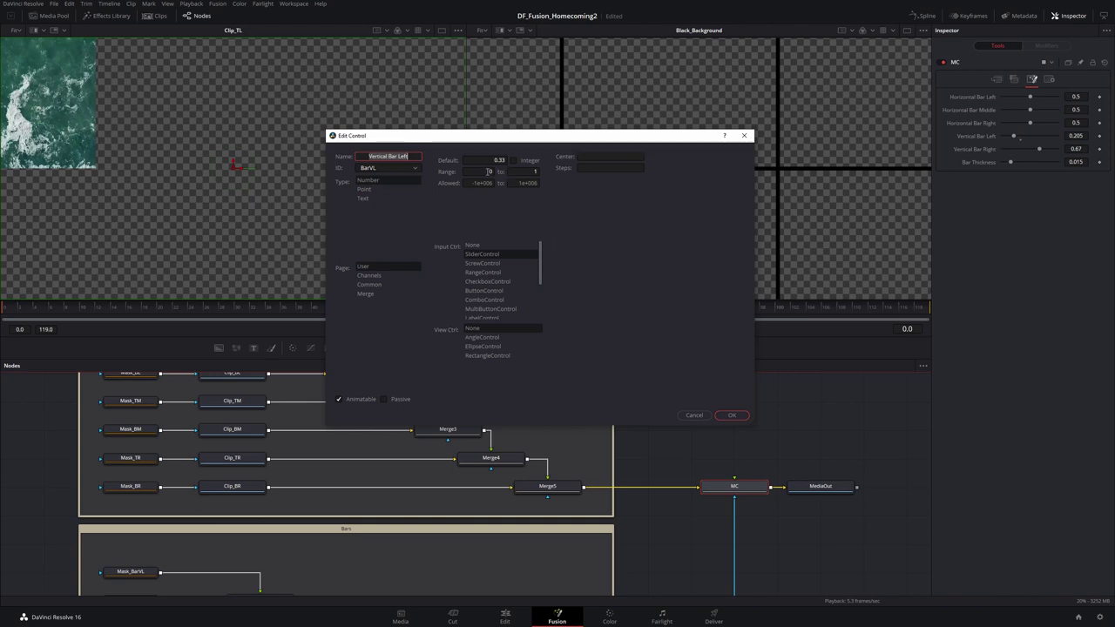
click(488, 172)
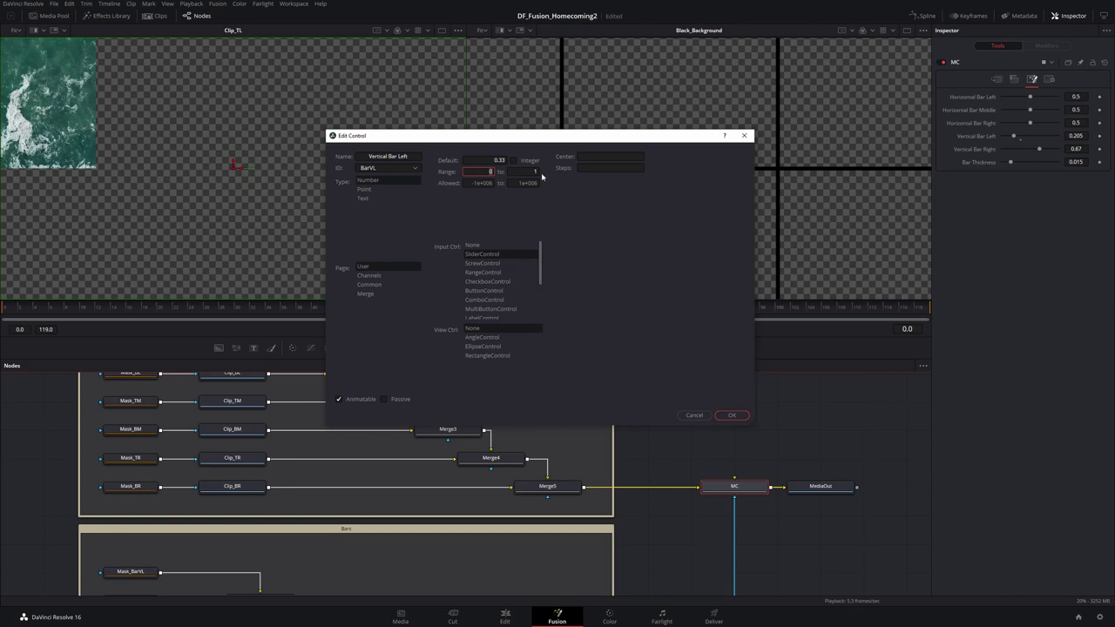
click(690, 418)
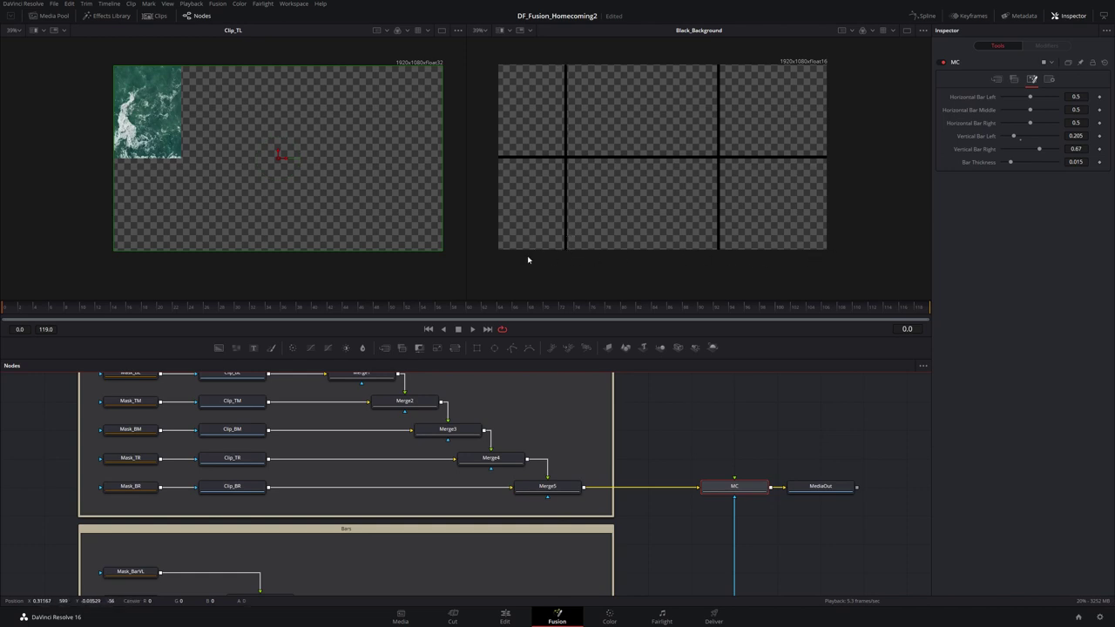
Try MC's Vertical Bar Left at 0.0 and 1.0, and reset it to 0.33
drag(1015, 137, 997, 137)
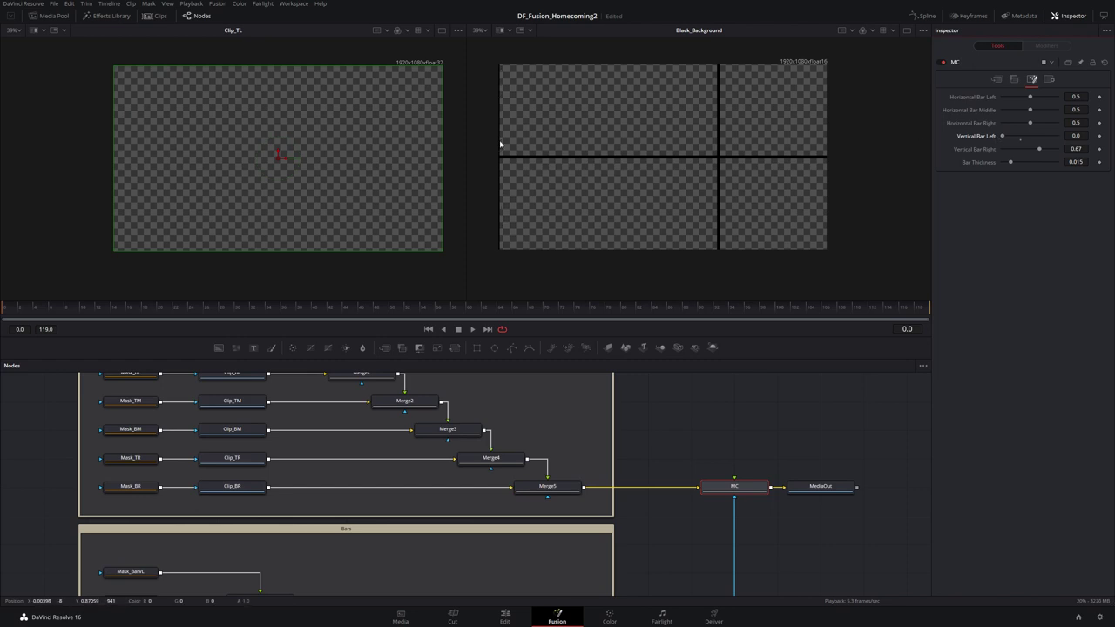
drag(1002, 137, 1059, 142)
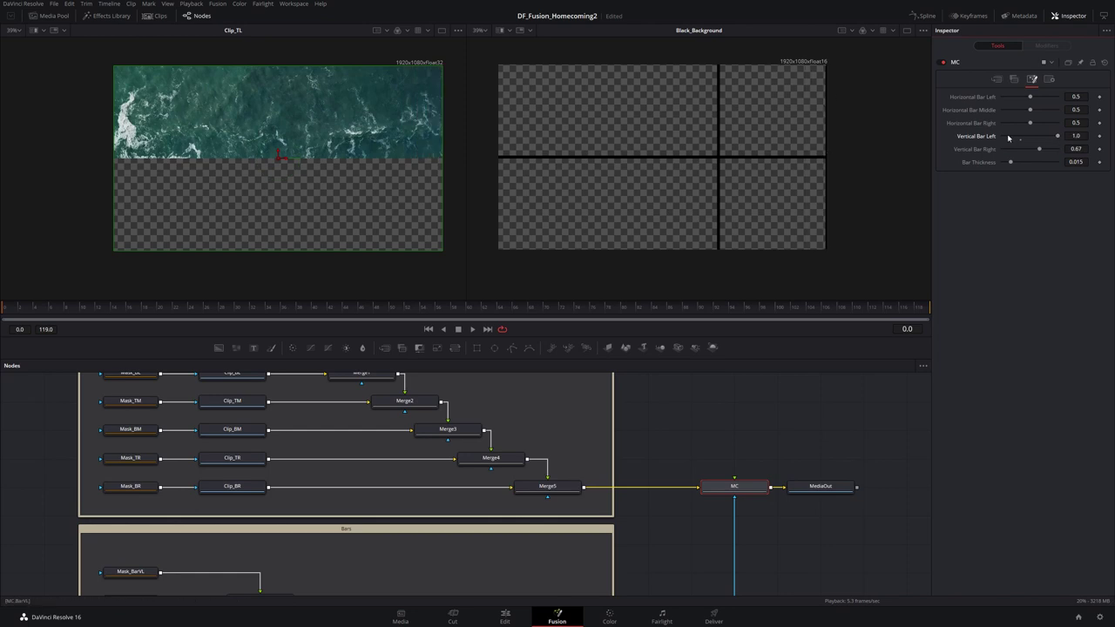
click(1021, 140)
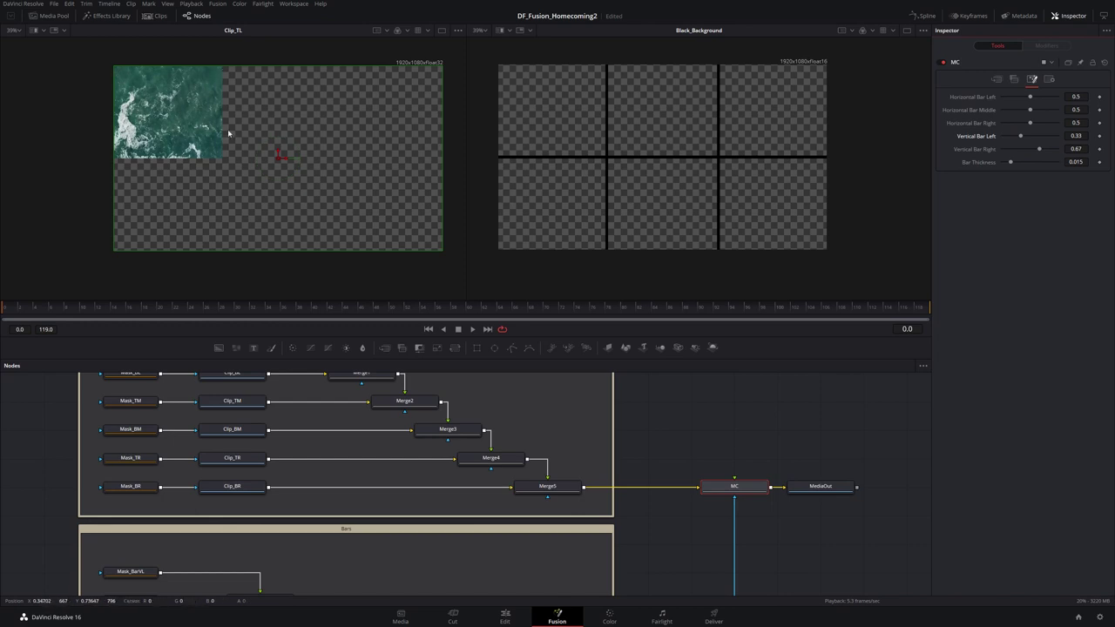
double_click(1021, 137)
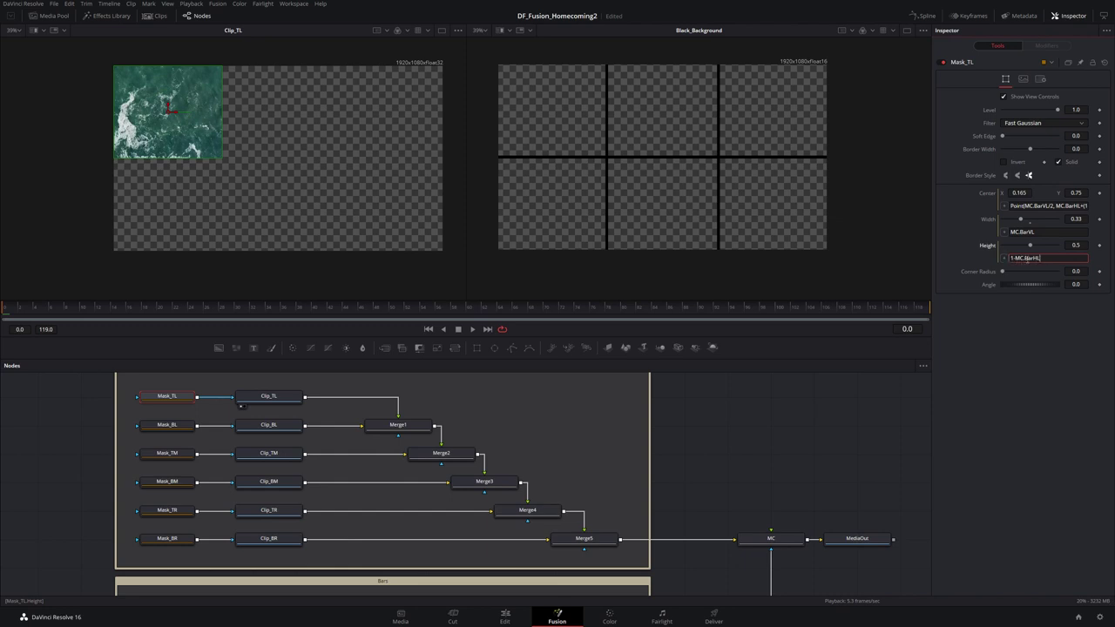
Try Horizontal Bar Left on the MC node at 0.441, at 0.0 and at its upper limit
click(858, 390)
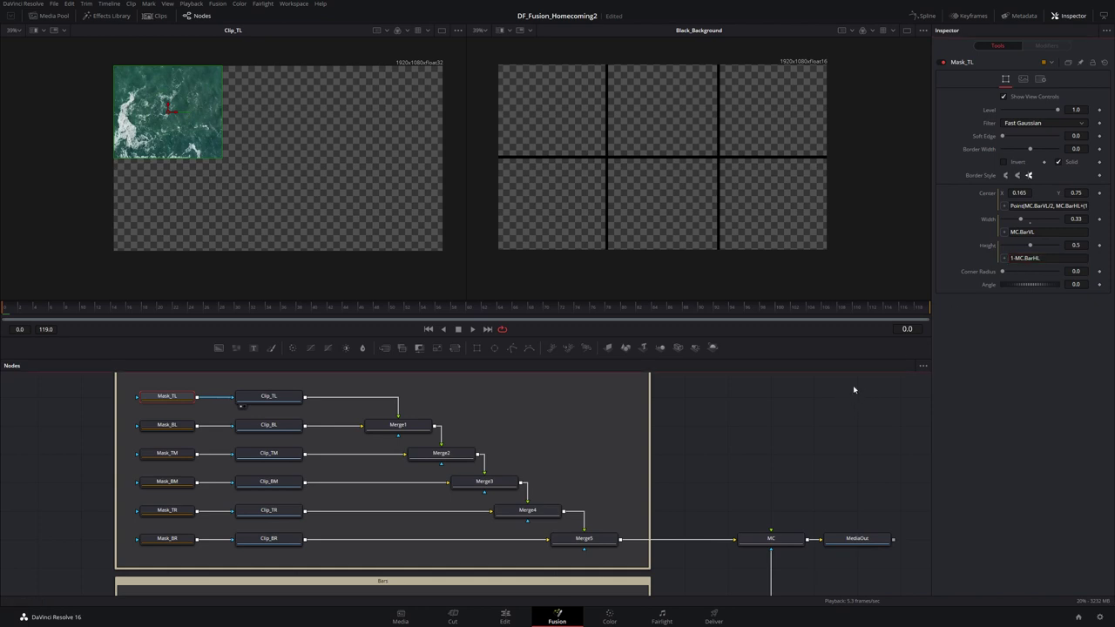
click(755, 540)
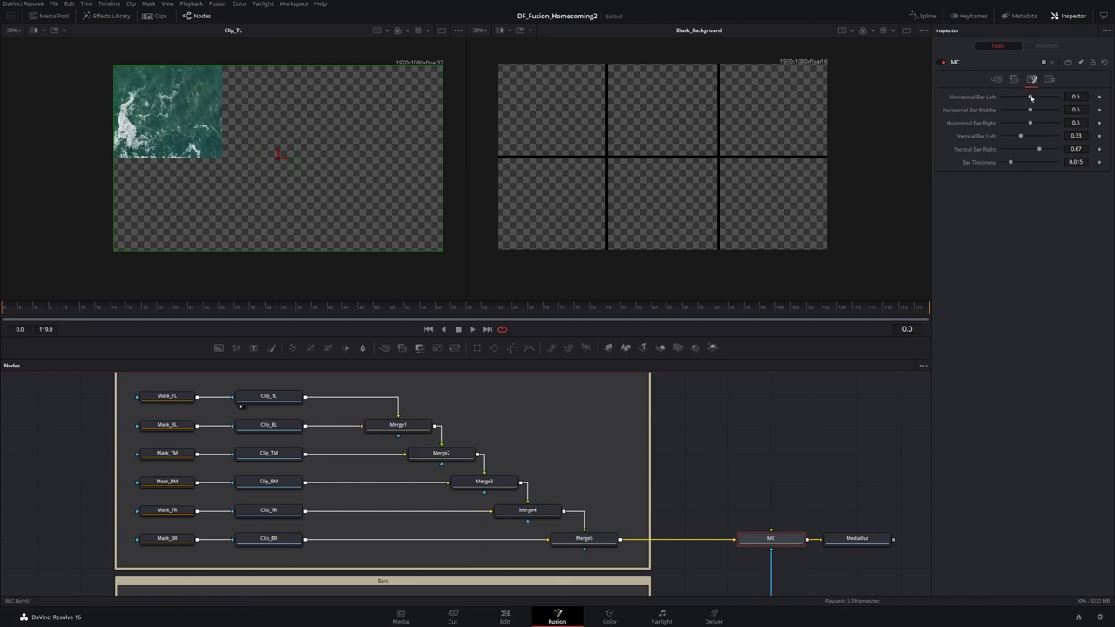
mouse_move(1029, 96)
mouse_down()
mouse_move(1041, 97)
mouse_move(1011, 103)
mouse_move(1027, 104)
mouse_up()
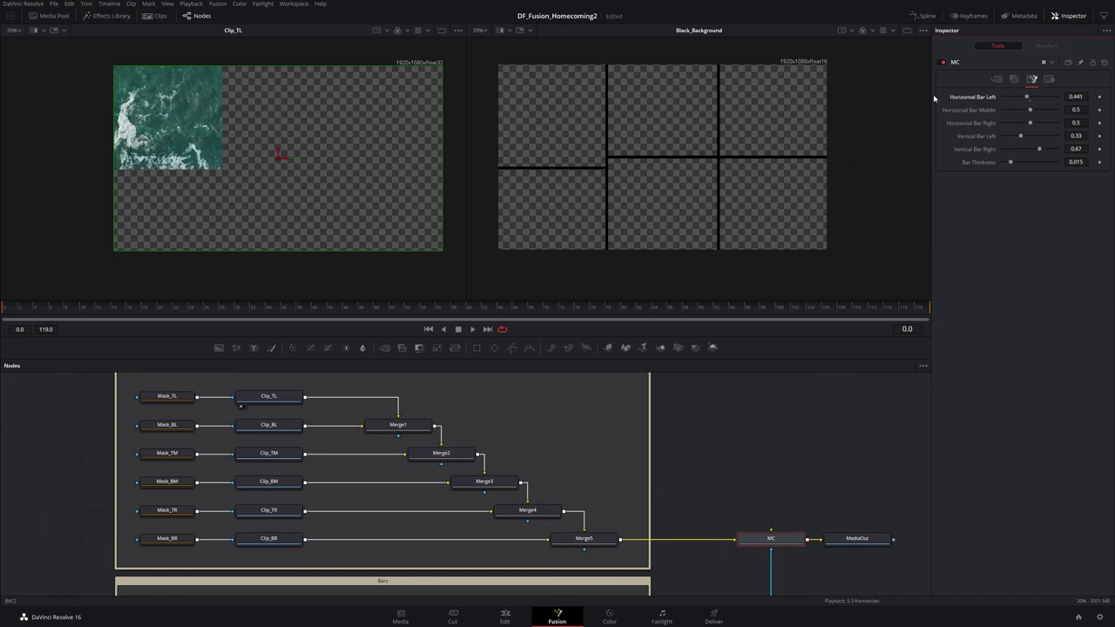
drag(1026, 98, 994, 98)
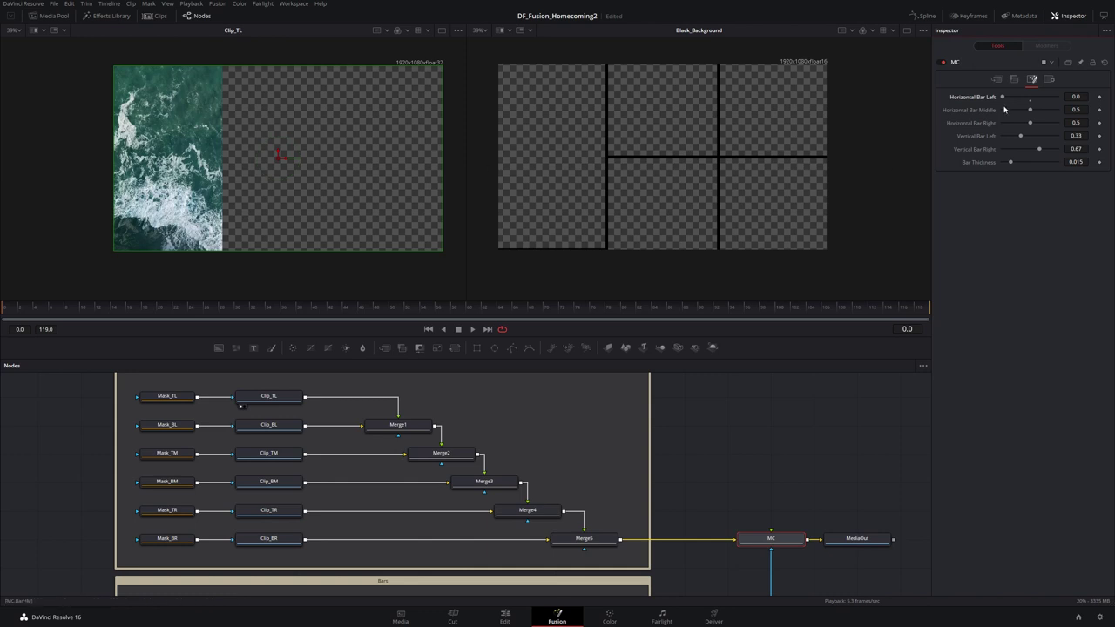
drag(1002, 97, 1063, 101)
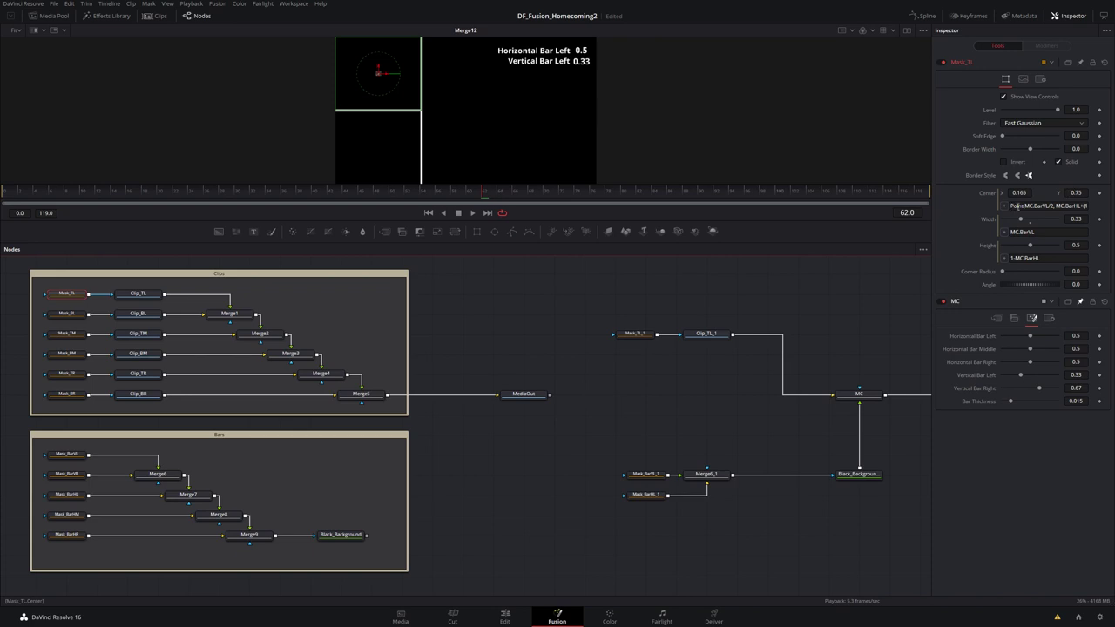
Switch to WordPad, add the line "Point(x, y)" below the Center expression, highlight the expression's arguments and return to DaVinci Resolve
key(alt+Tab)
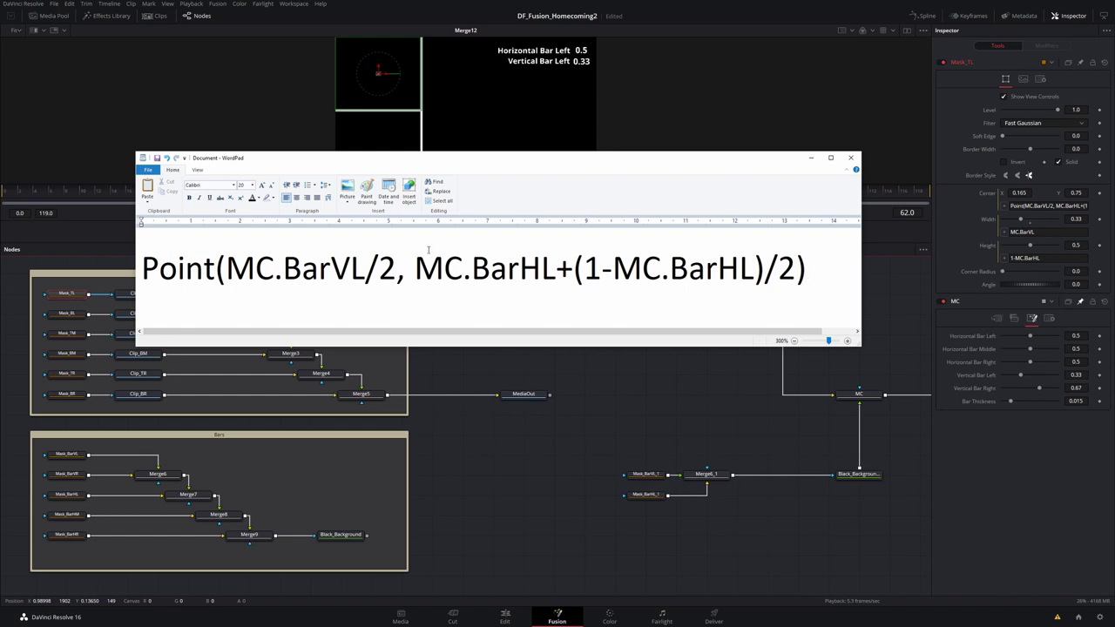
drag(143, 266, 214, 266)
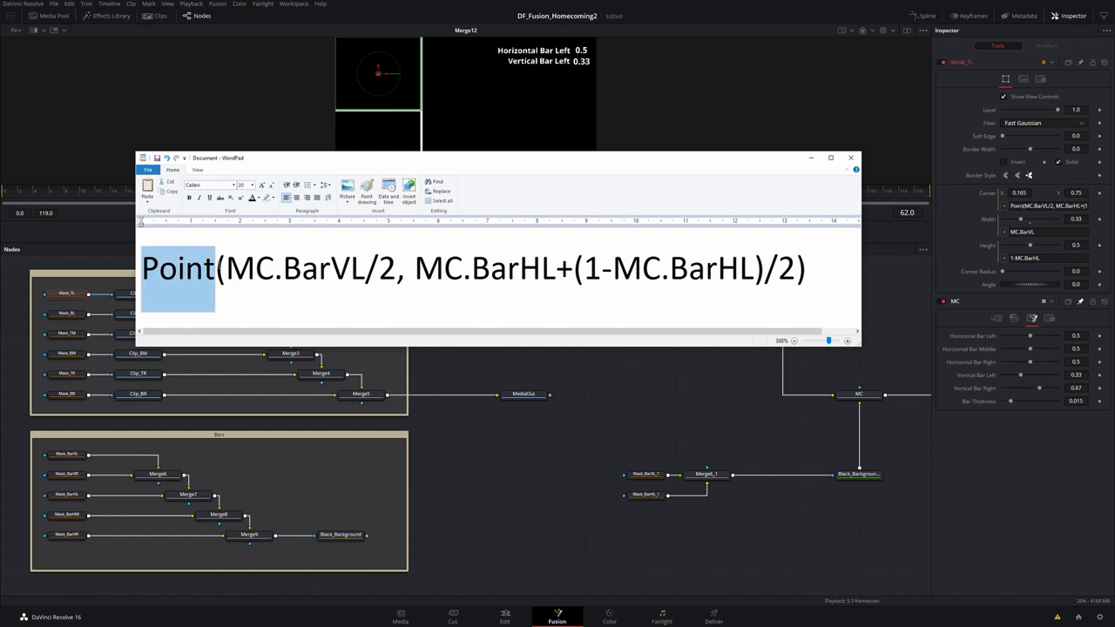
key(End)
key(Return)
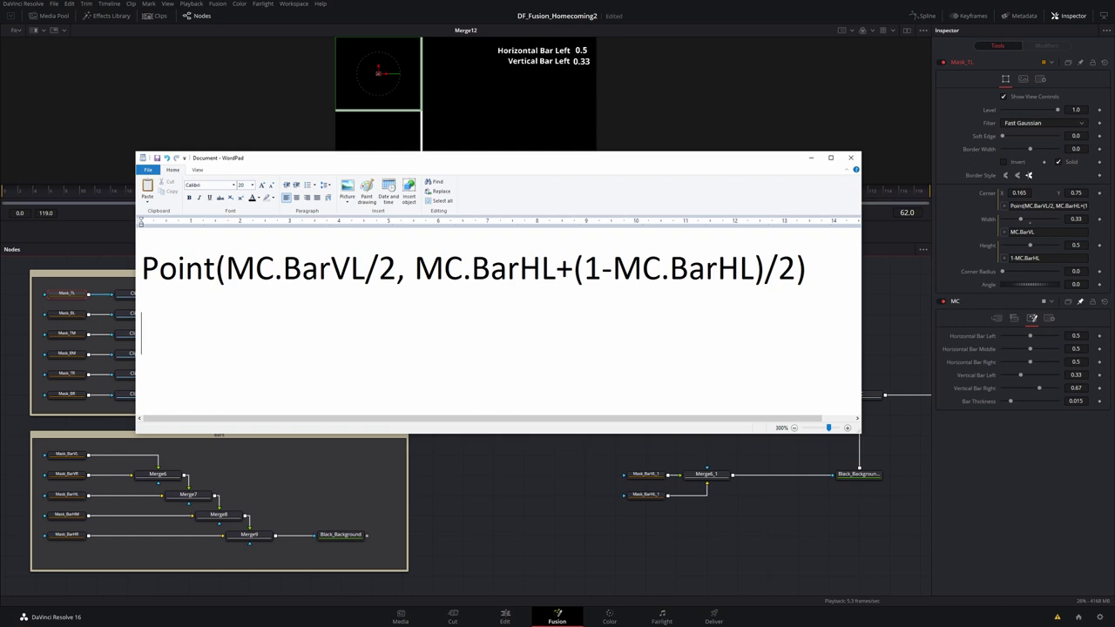
text(Point)
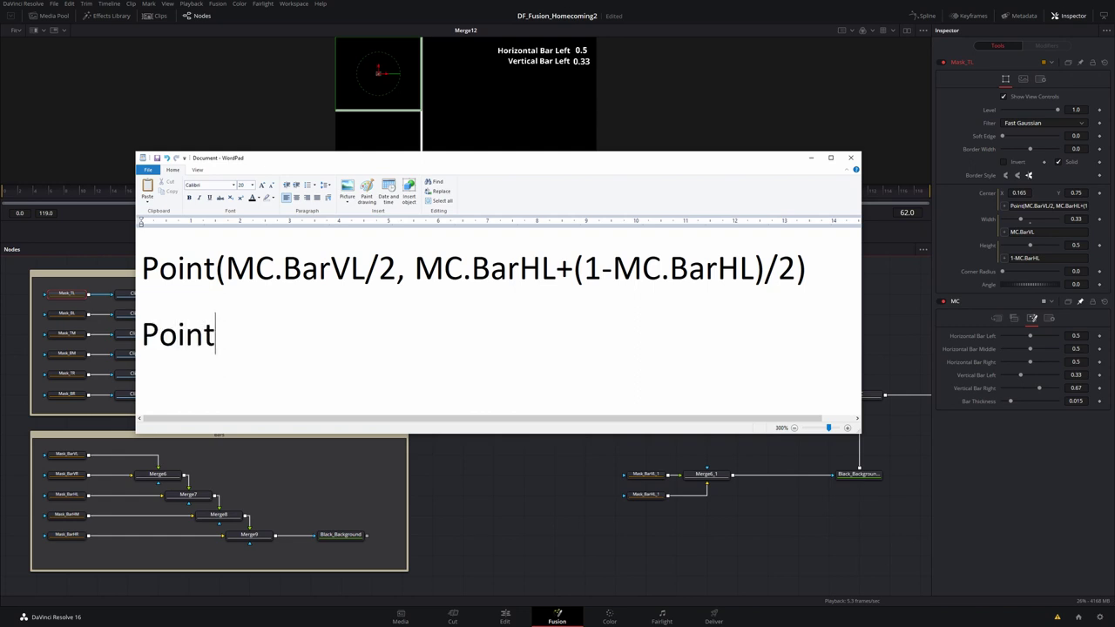
text((x, y))
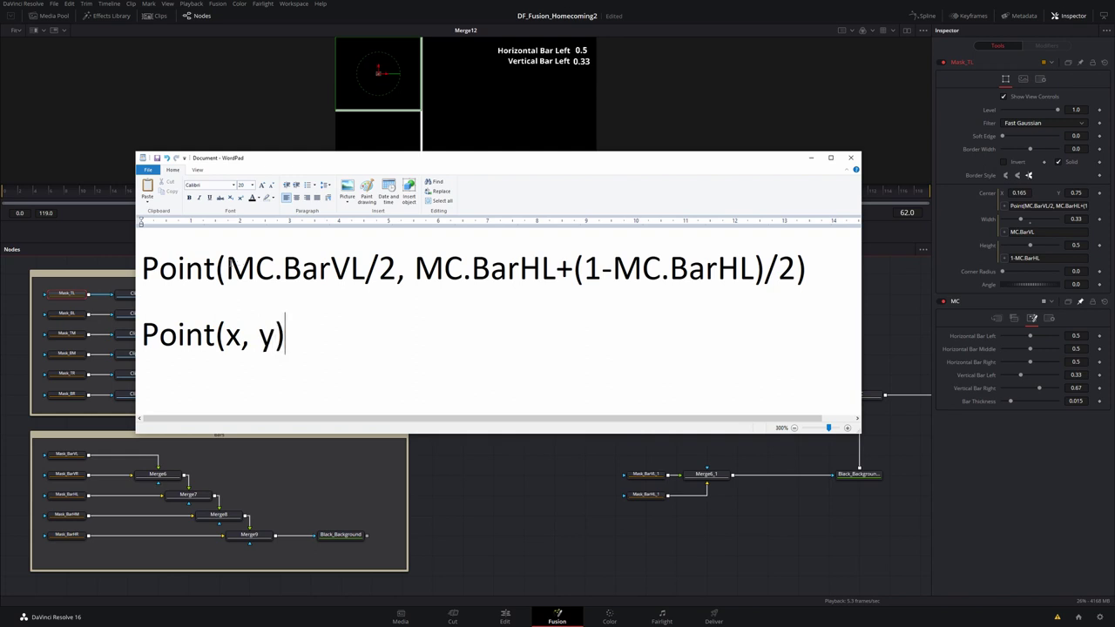
drag(225, 268, 805, 269)
key(alt+Tab)
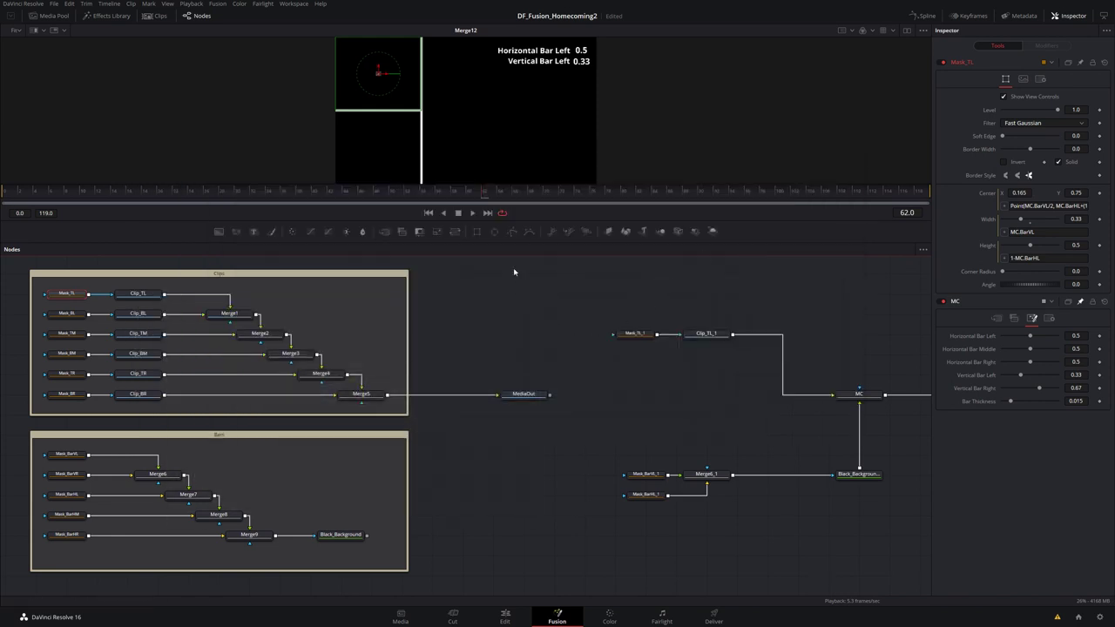
Compare the original Mask_TL and Clip_TL nodes and remaining clip nodes with the duplicated clip, mask and bar nodes feeding MC
drag(749, 513, 774, 547)
click(730, 415)
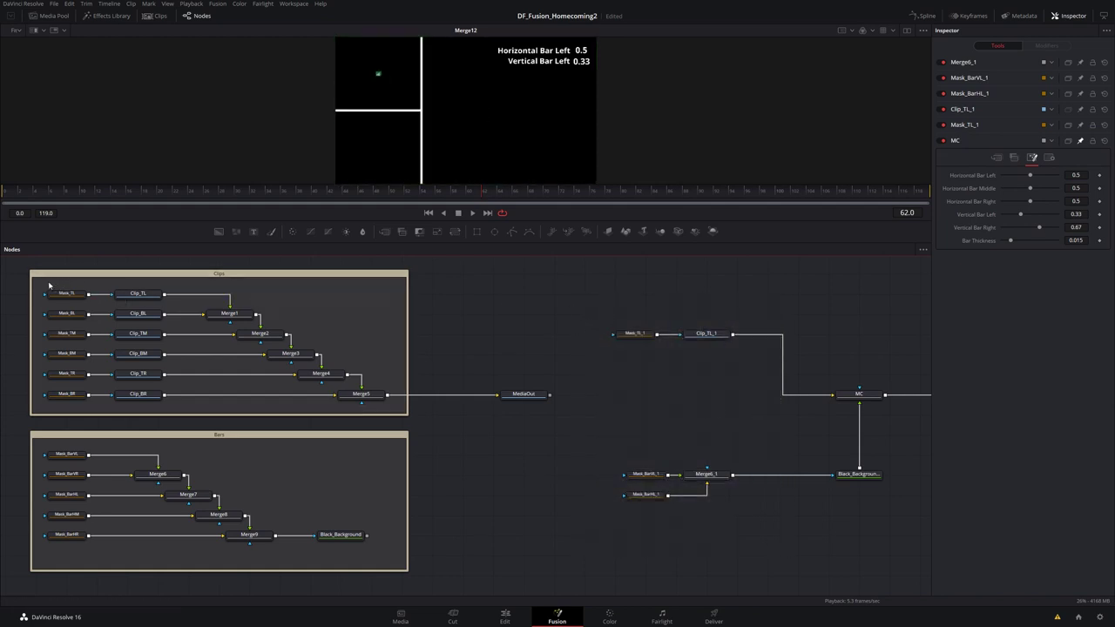
drag(49, 284, 168, 309)
drag(599, 308, 724, 354)
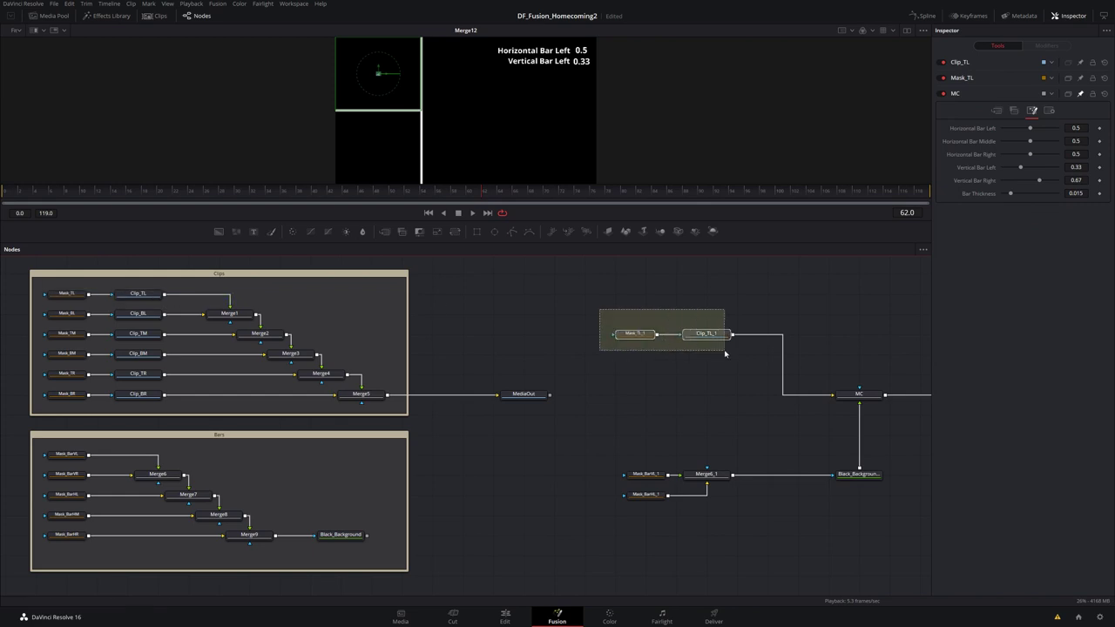
drag(73, 303, 386, 403)
drag(606, 442, 735, 526)
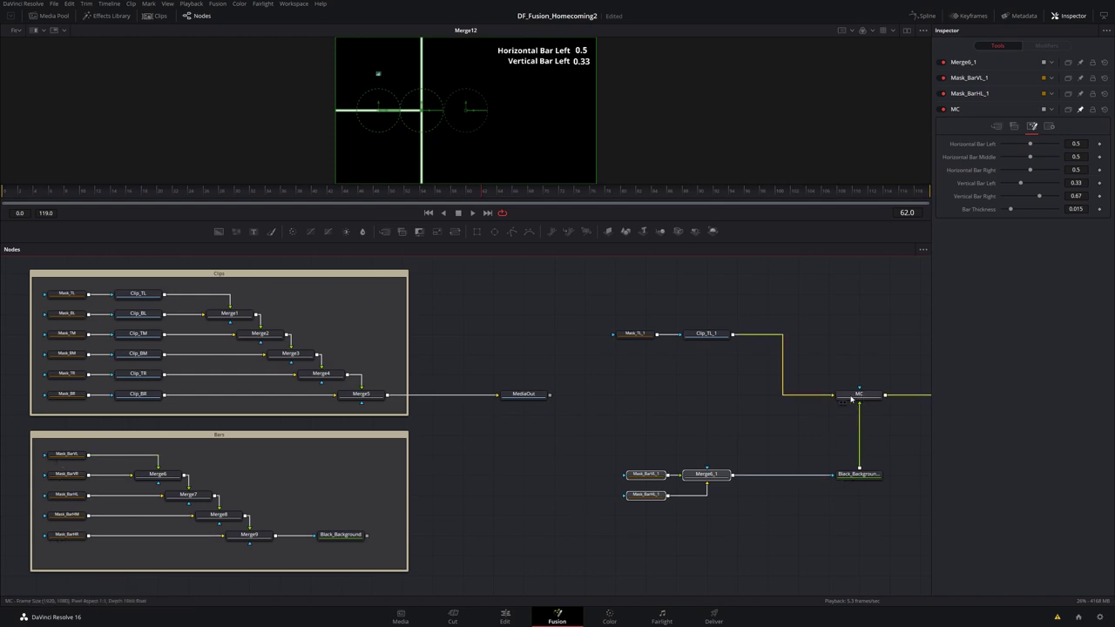
Examine the MC and MediaOut connections and the group of text and merge nodes downstream of MC
mouse_move(858, 397)
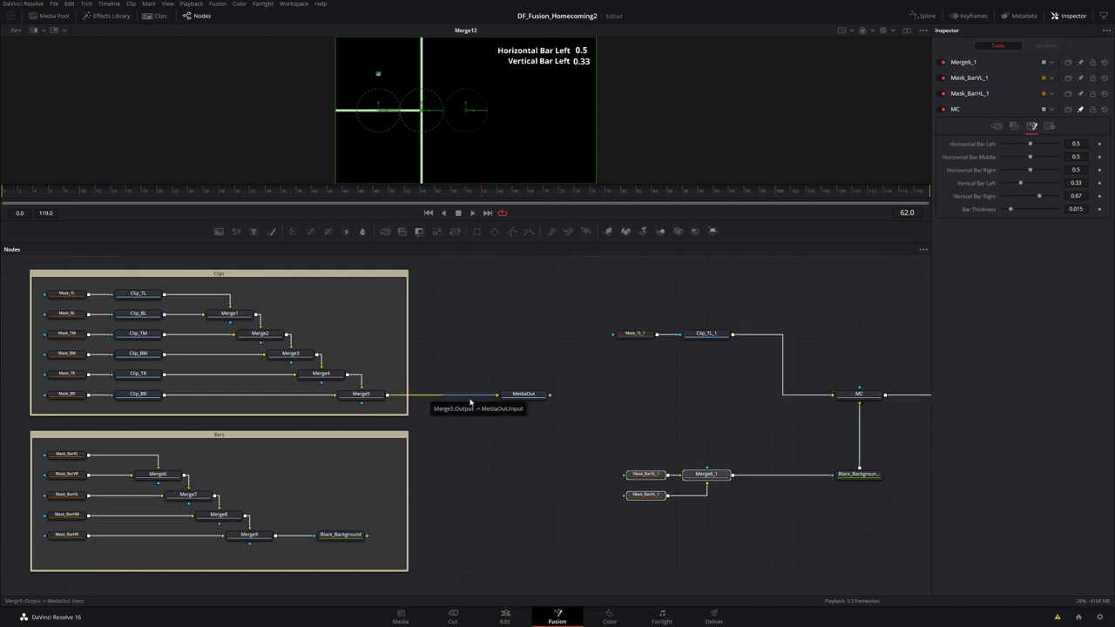
scroll(801, 428, right, 5)
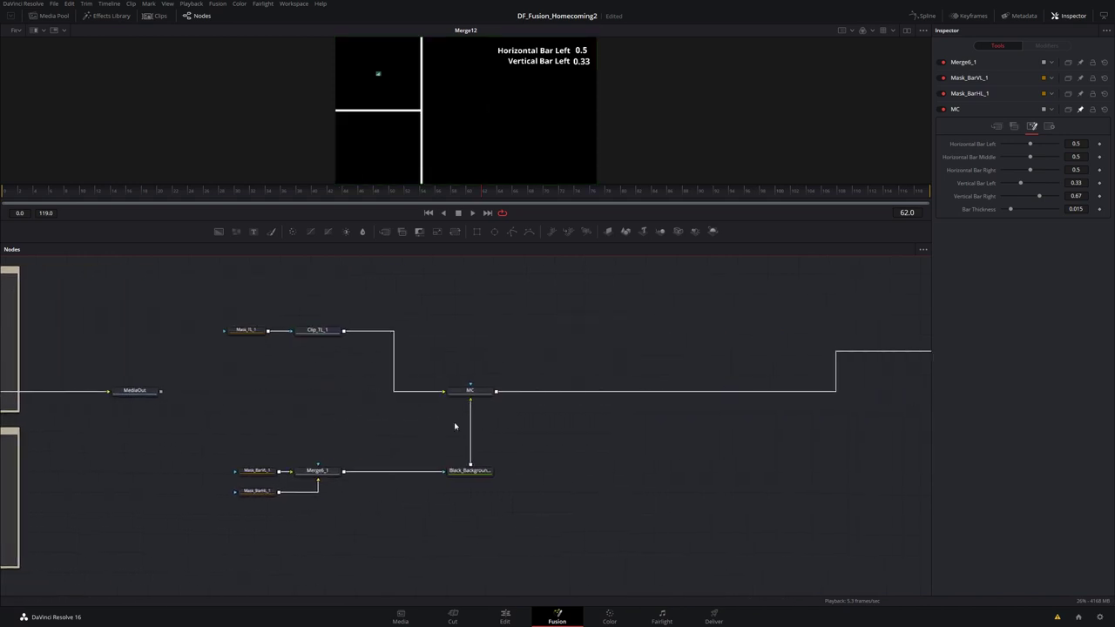
scroll(775, 440, down, 5)
drag(626, 380, 786, 507)
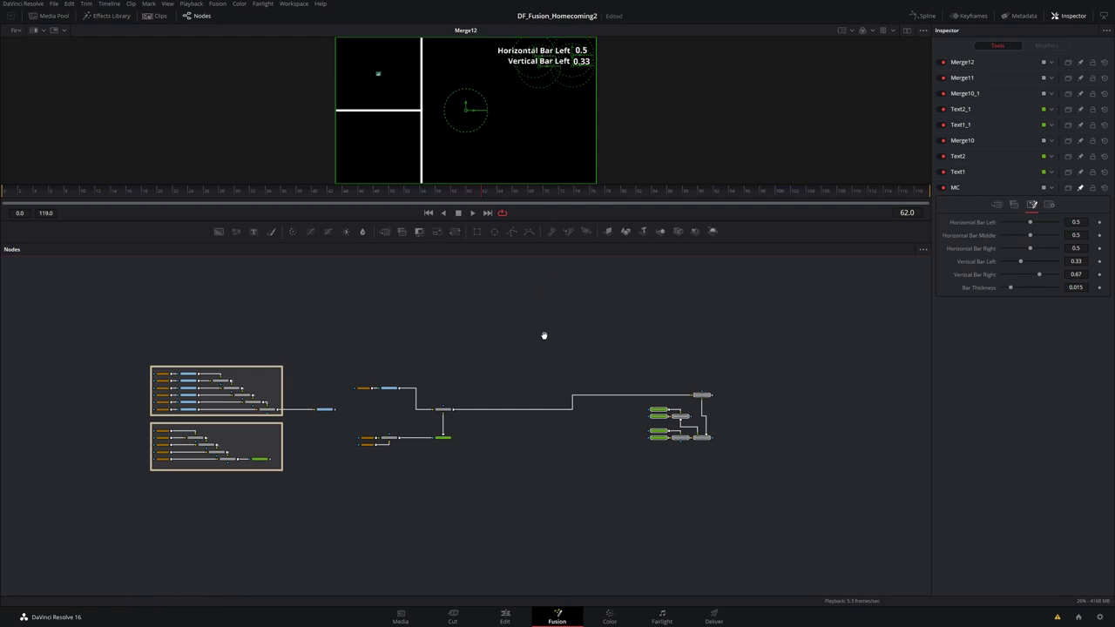
scroll(610, 392, up, 5)
key(ctrl+f)
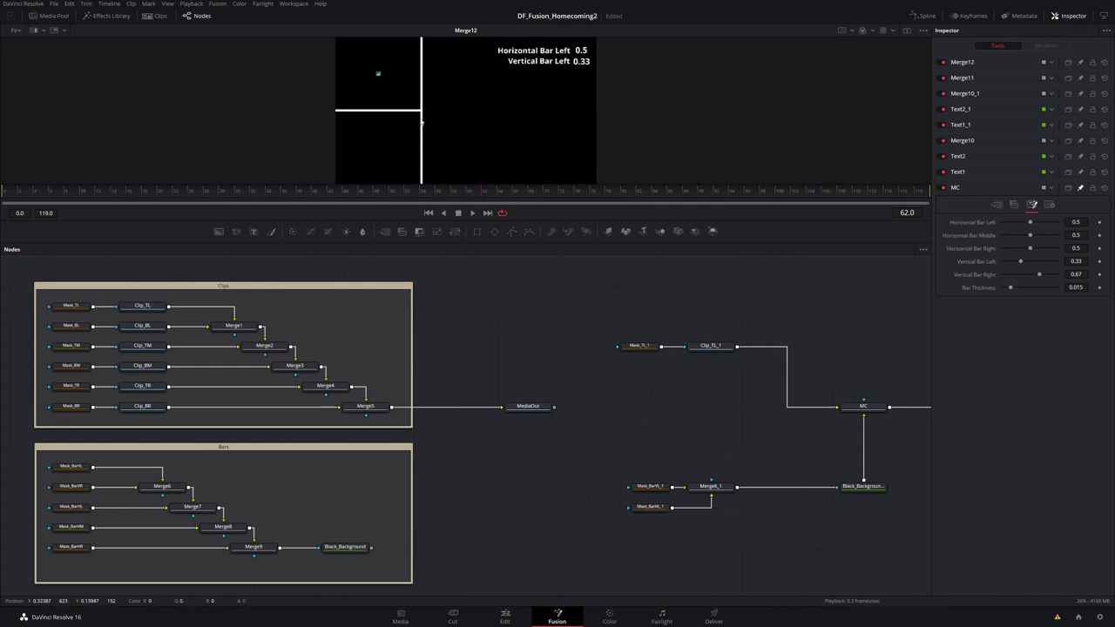
Try MC's Horizontal Bar Left at 0.268 and undo the change
click(954, 188)
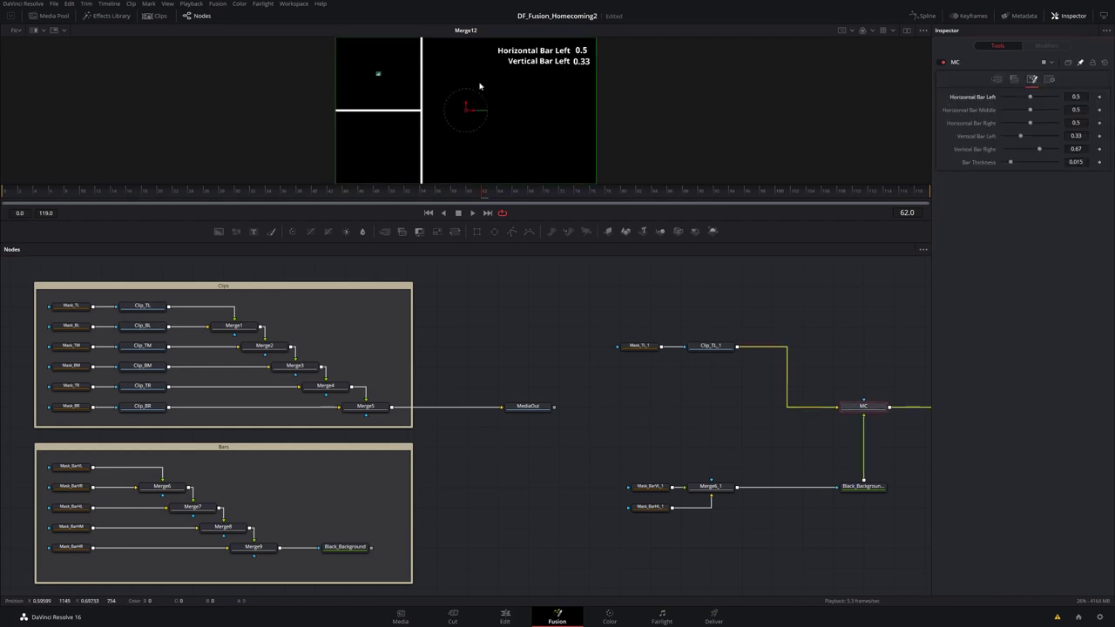
mouse_move(1030, 98)
mouse_down()
mouse_move(1050, 99)
mouse_move(1016, 97)
mouse_up()
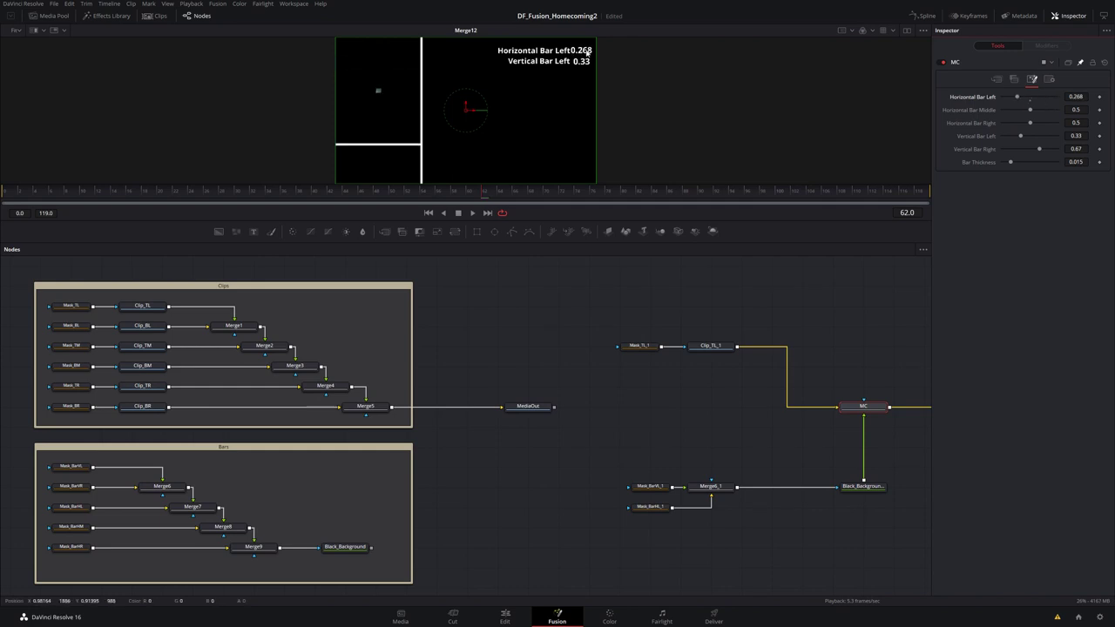
key(ctrl+z)
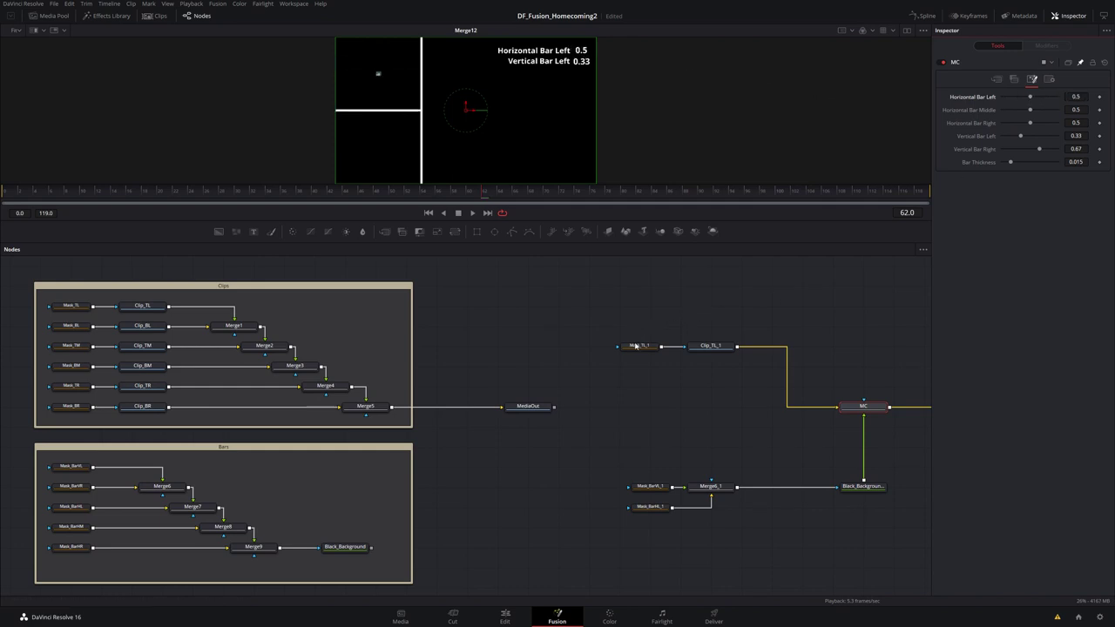
Examine the Mask_TL_1 node's center, width and height expressions and its small masked area in the viewer
click(636, 345)
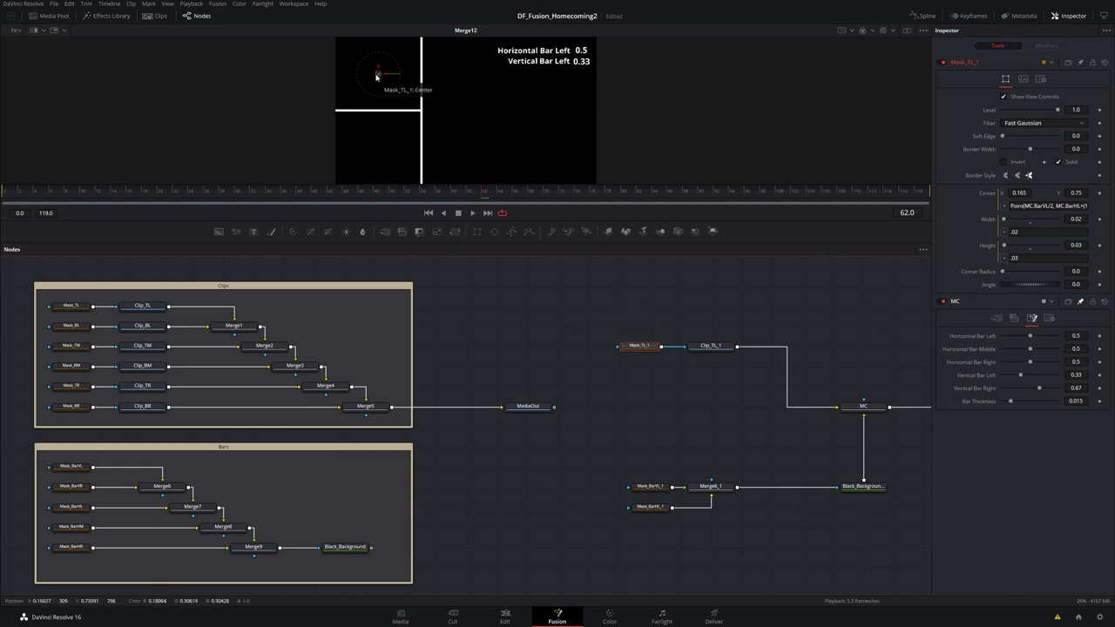
click(508, 303)
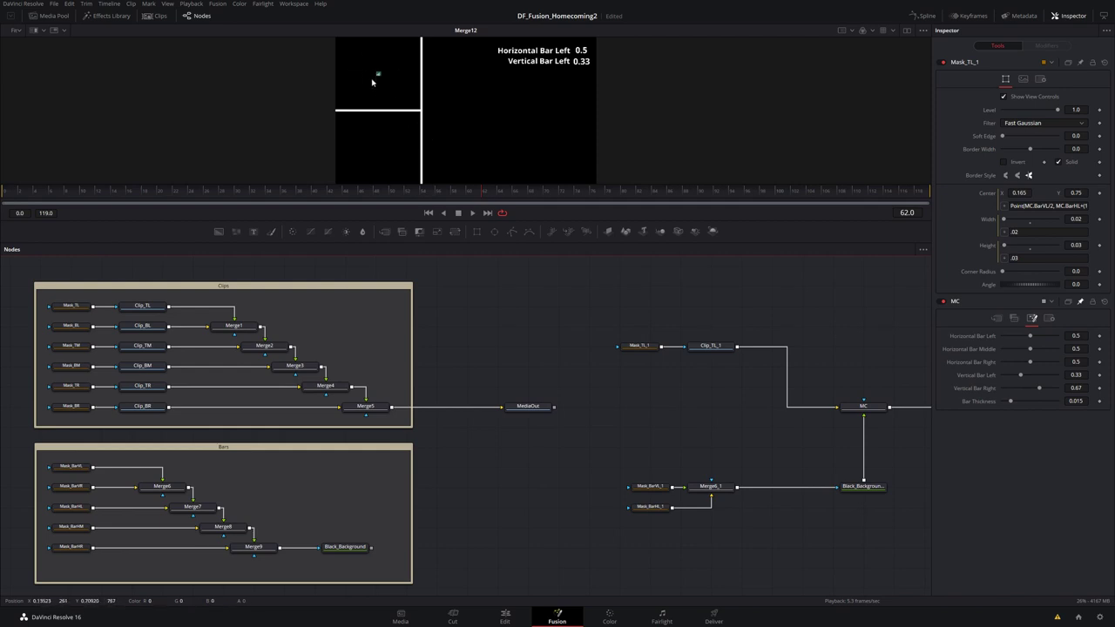
click(638, 347)
Show the MC node's bar controls and enlarge the viewer to fill most of the workspace
click(859, 406)
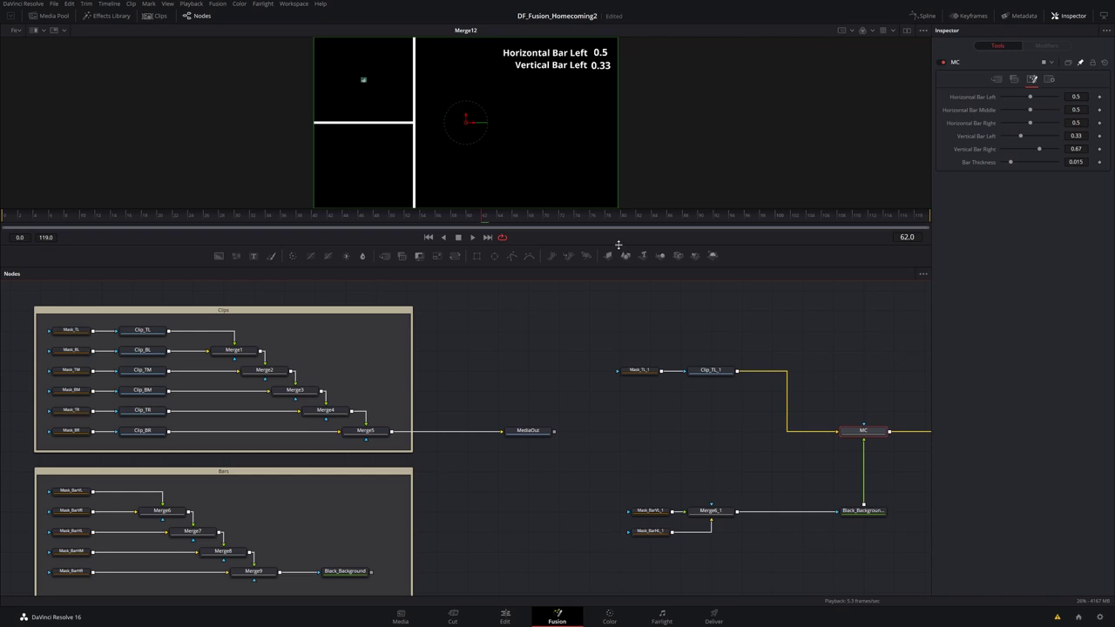
drag(618, 245, 619, 509)
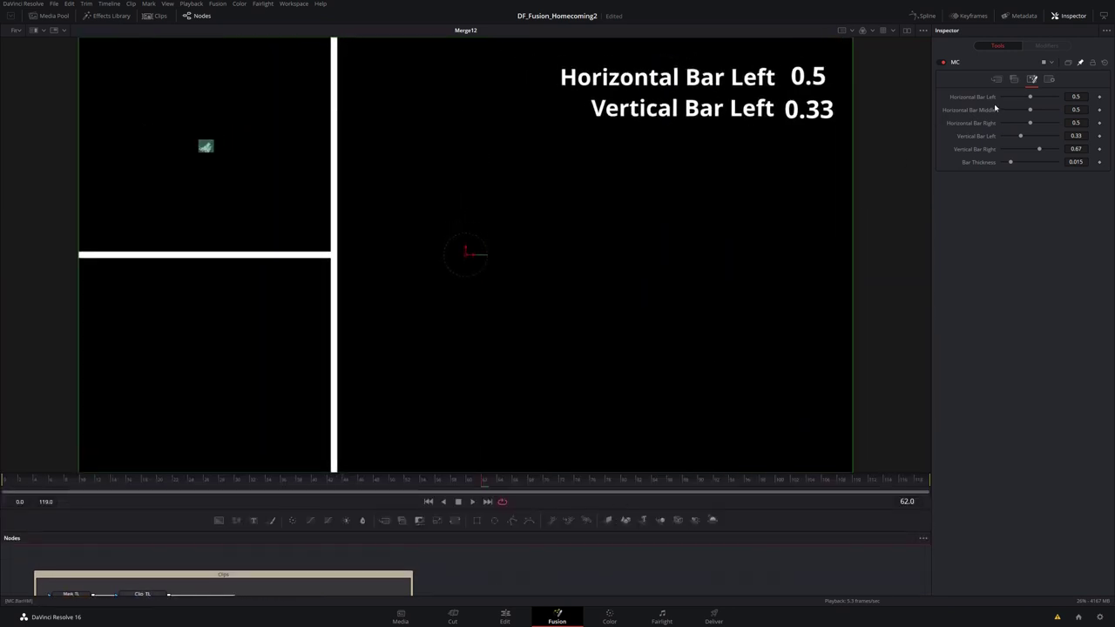
Try the MC node's Horizontal Bar Left at 0.315 and its Vertical Bar Left at 0.591
mouse_move(1033, 99)
mouse_down()
mouse_move(1056, 98)
mouse_move(1007, 104)
mouse_move(1020, 104)
mouse_up()
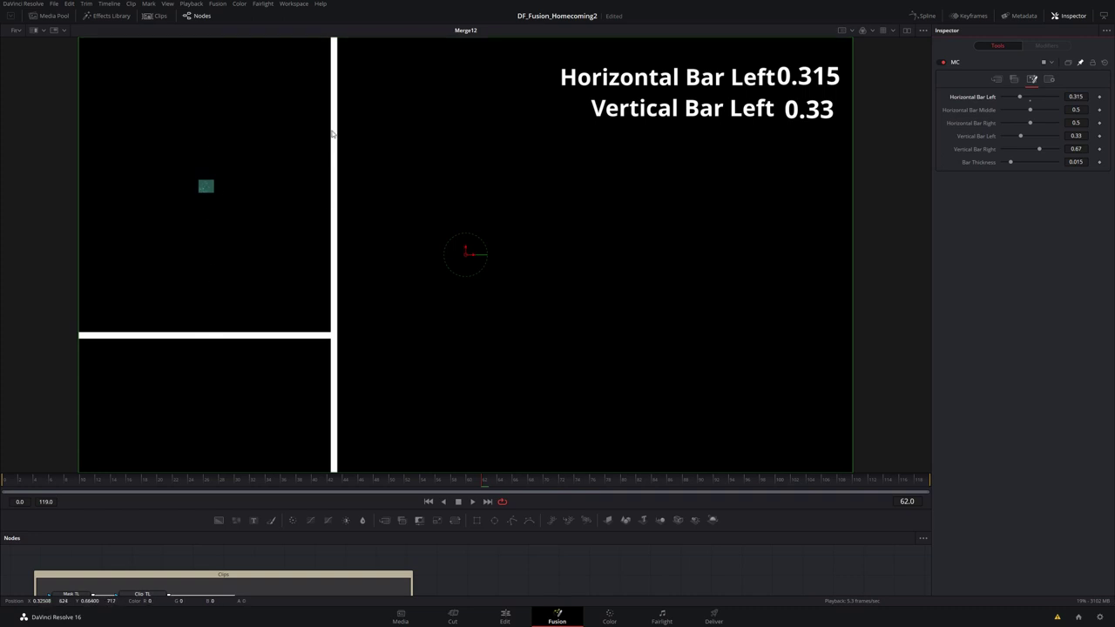
drag(1018, 137, 1036, 139)
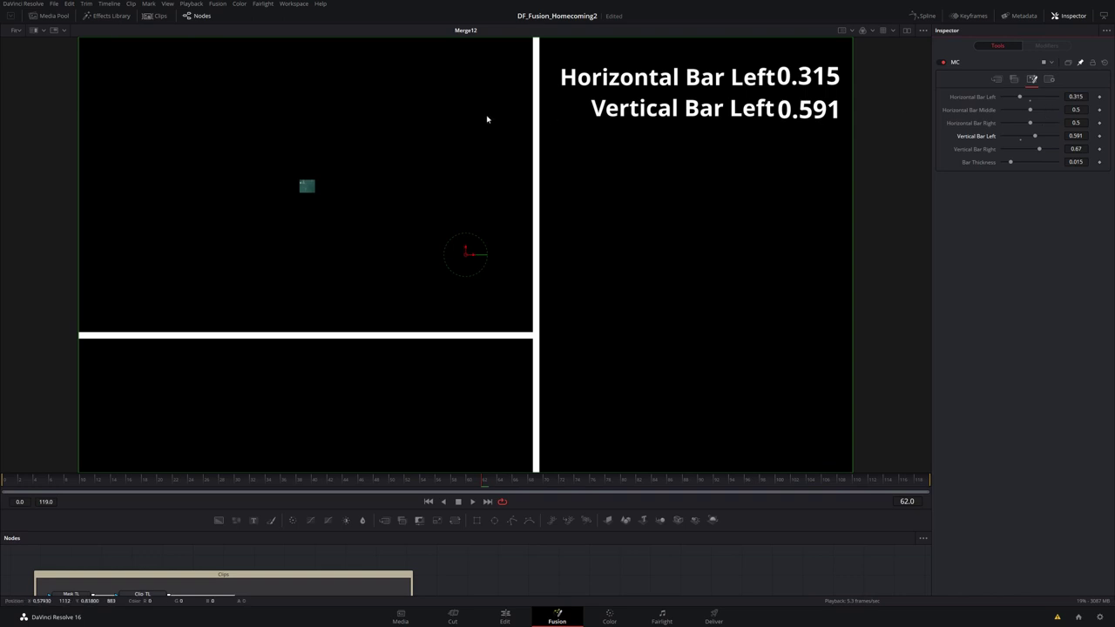
Set the MC node's Horizontal Bar Left and Vertical Bar Left both to 0.5
click(1076, 97)
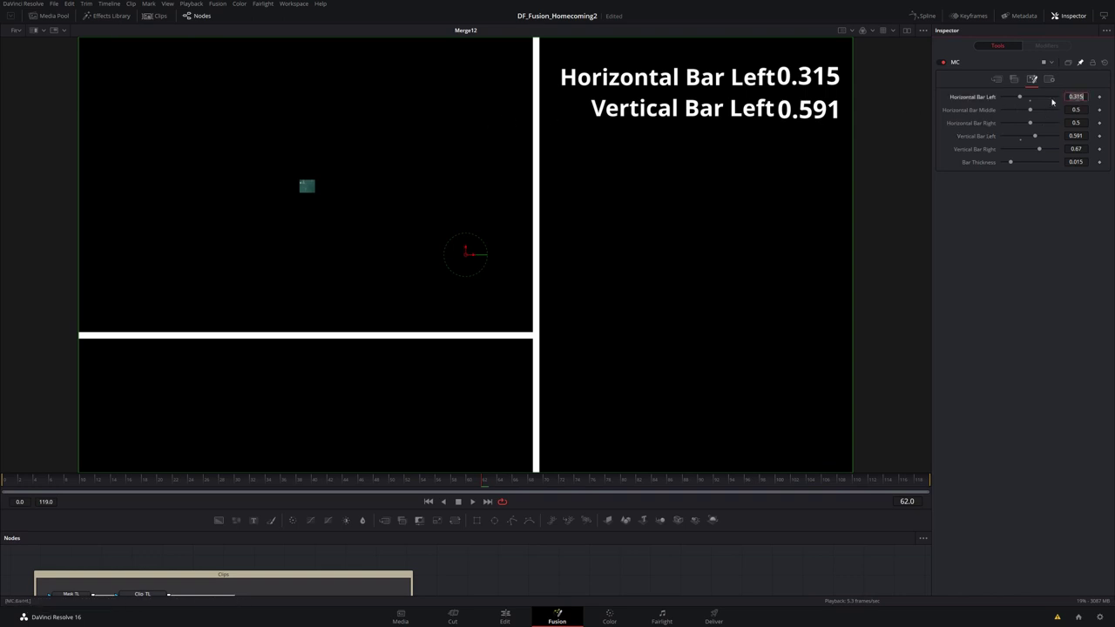
key(BackSpace)
text(.5)
key(Tab)
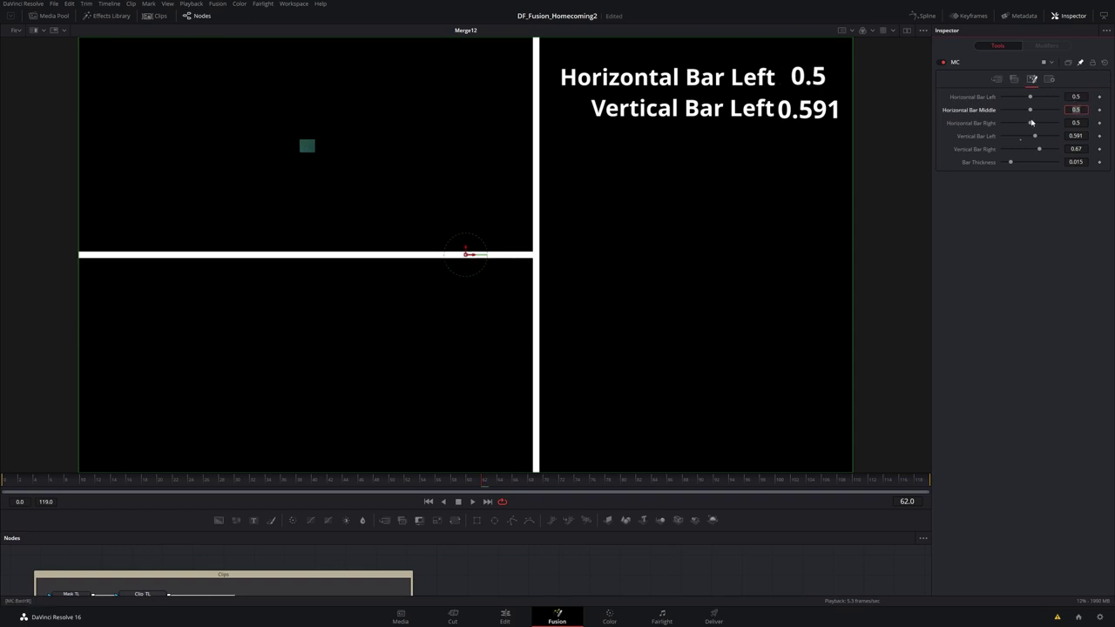
key(Tab)
key(Tab)
text(.5)
key(Tab)
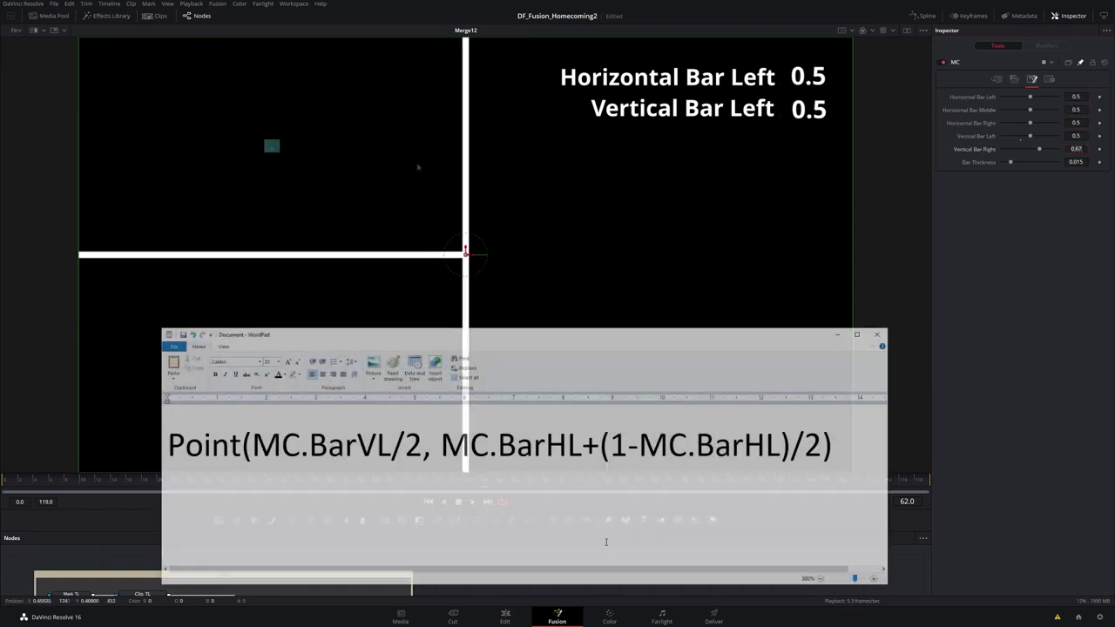
In the WordPad document, copy the horizontal term MC.BarVL/2 of the Point expression onto its own line below
drag(573, 583, 573, 525)
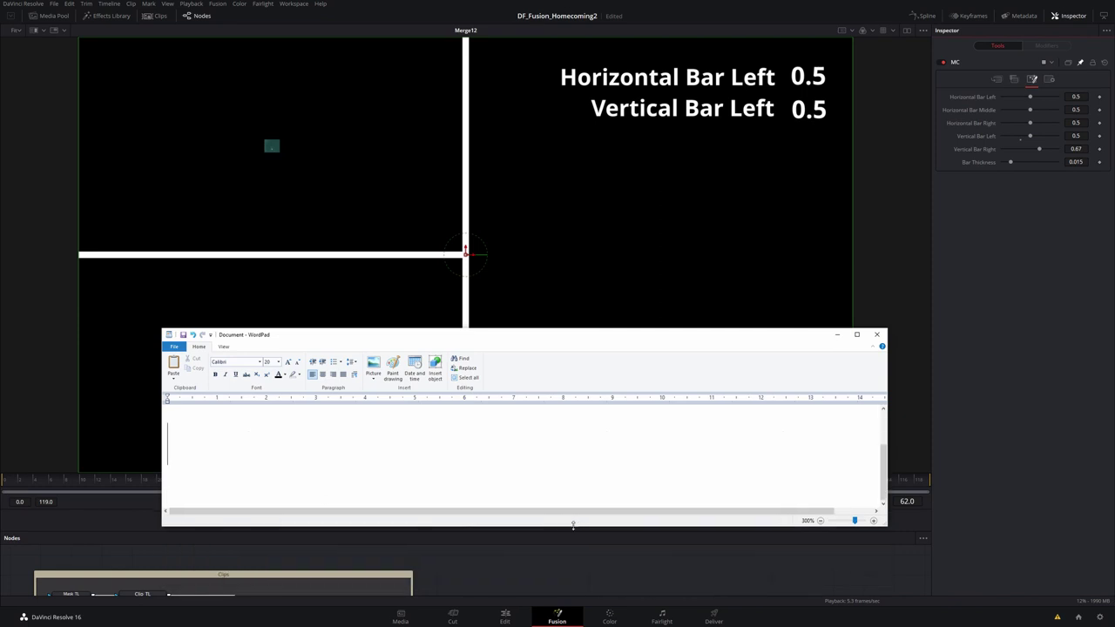
drag(276, 446, 444, 444)
key(ctrl+c)
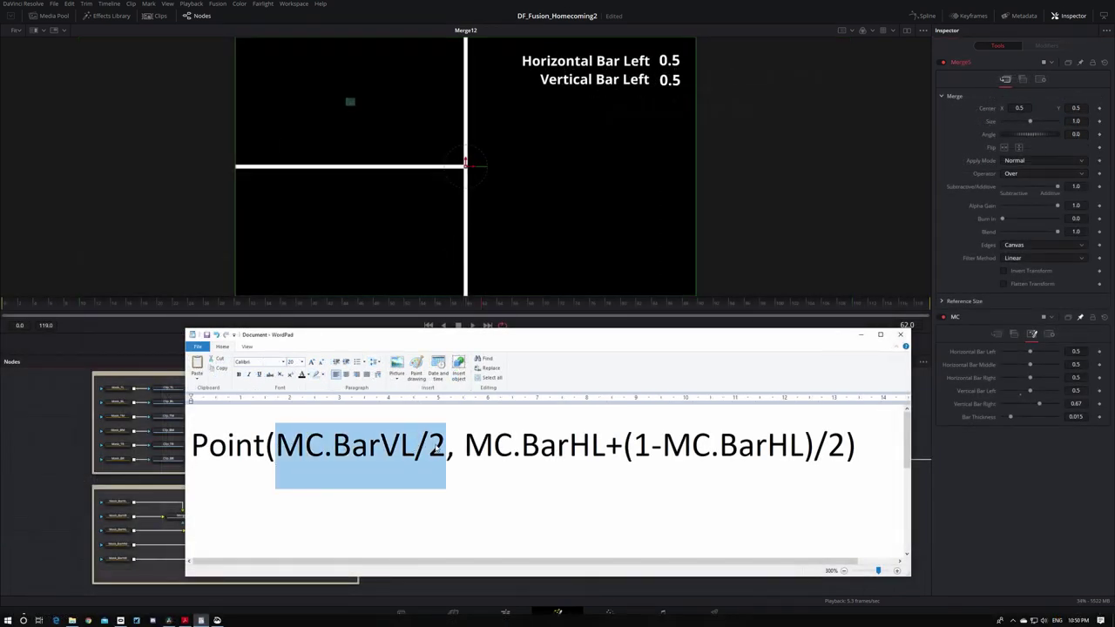
click(891, 442)
key(Return)
key(ctrl+v)
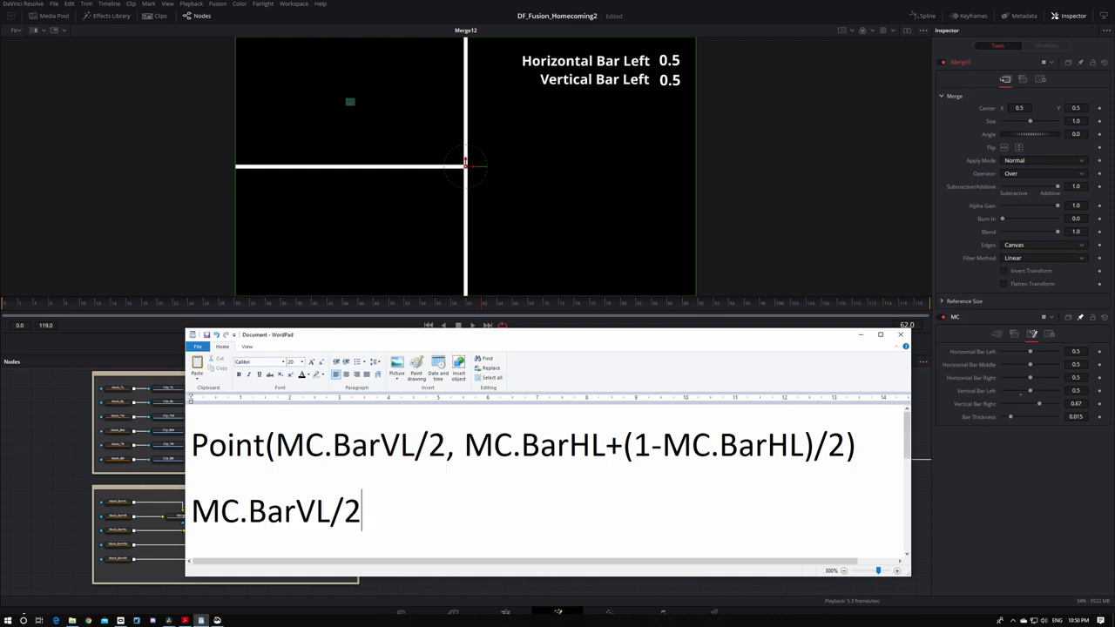
Examine the horizontal term MC.BarVL/2 and the vertical term MC.BarHL+(1-MC.BarHL)/2 by highlighting their parts
key(ctrl+shift+Left)
key(ctrl+shift+Left)
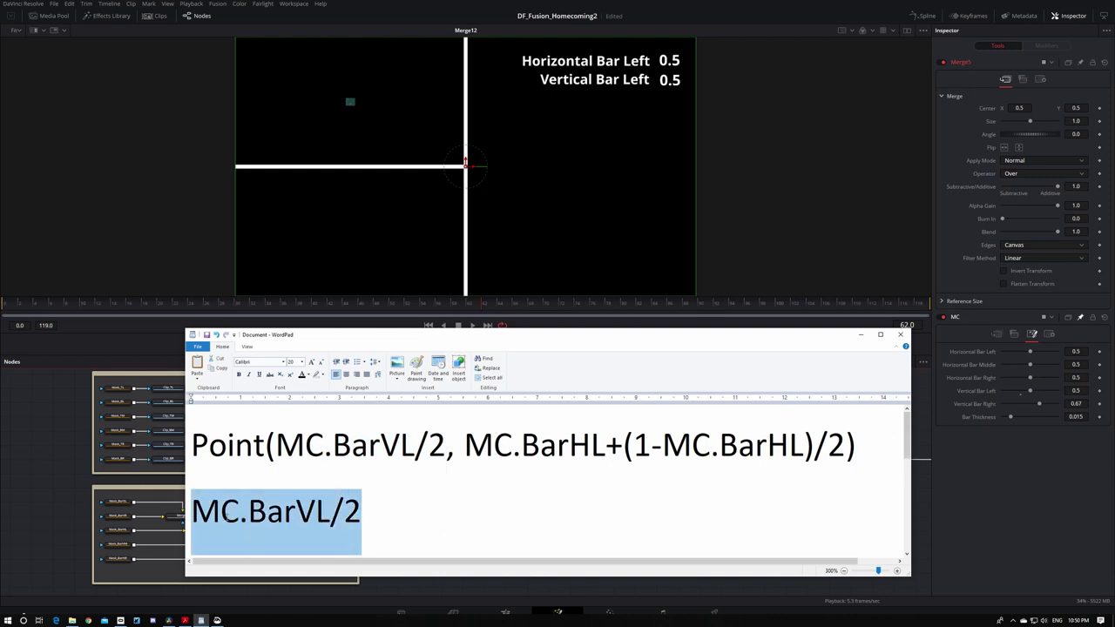
click(304, 511)
double_click(301, 511)
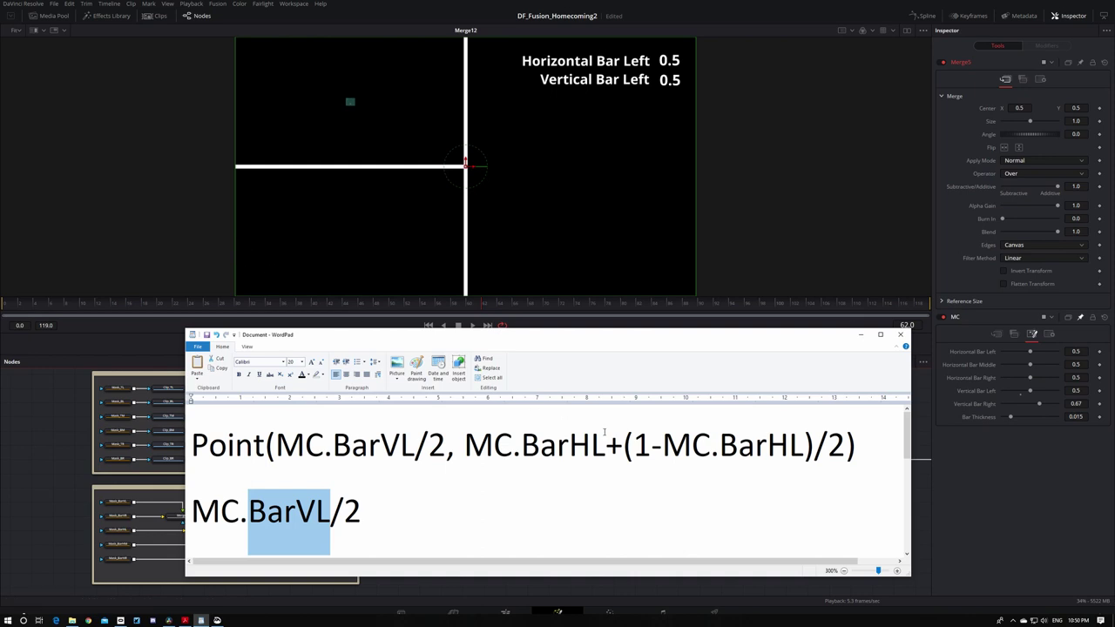
drag(634, 447, 710, 447)
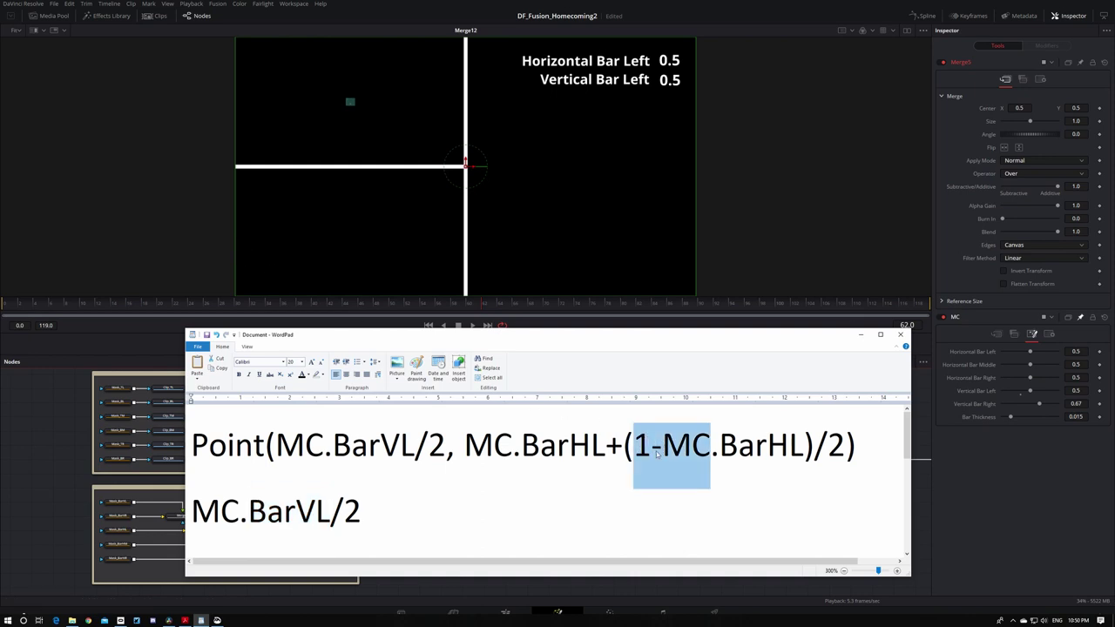
click(650, 446)
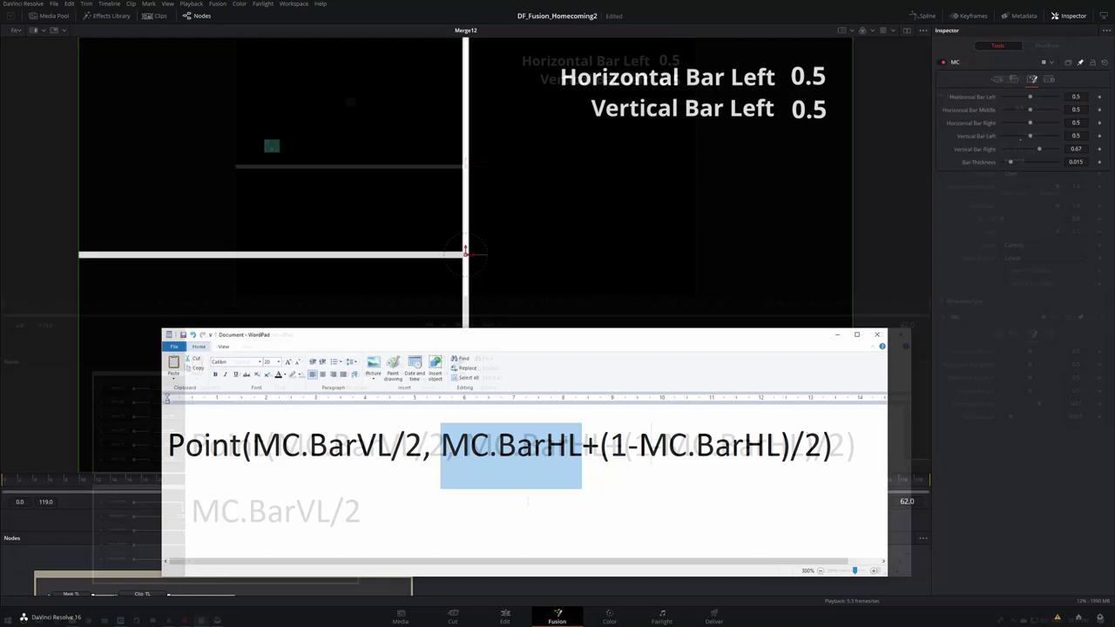
drag(583, 449, 811, 434)
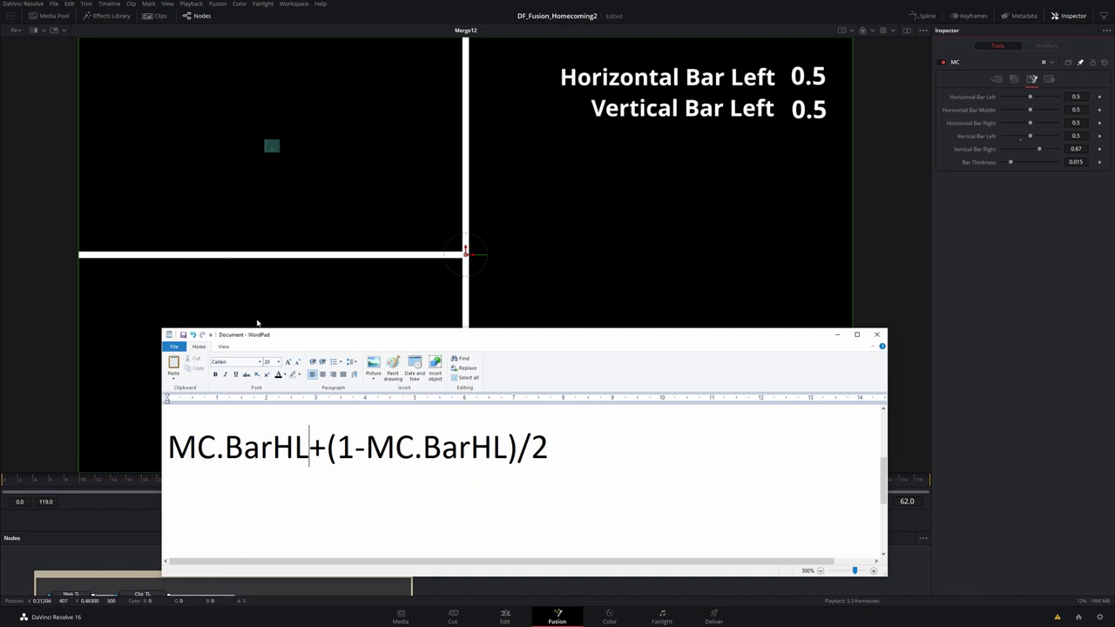
Write the vertical term with numbers substituted for MC.BarHL as 0.5+(1-0.5)/2 on the line below the expression
drag(309, 446, 169, 446)
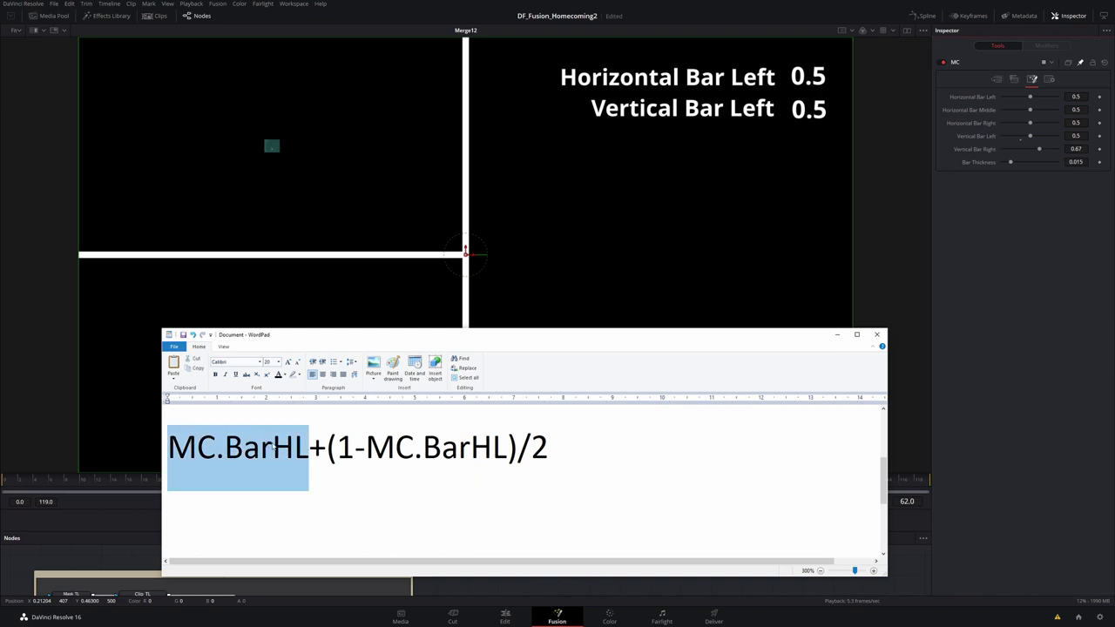
key(End)
key(Return)
text(0.5)
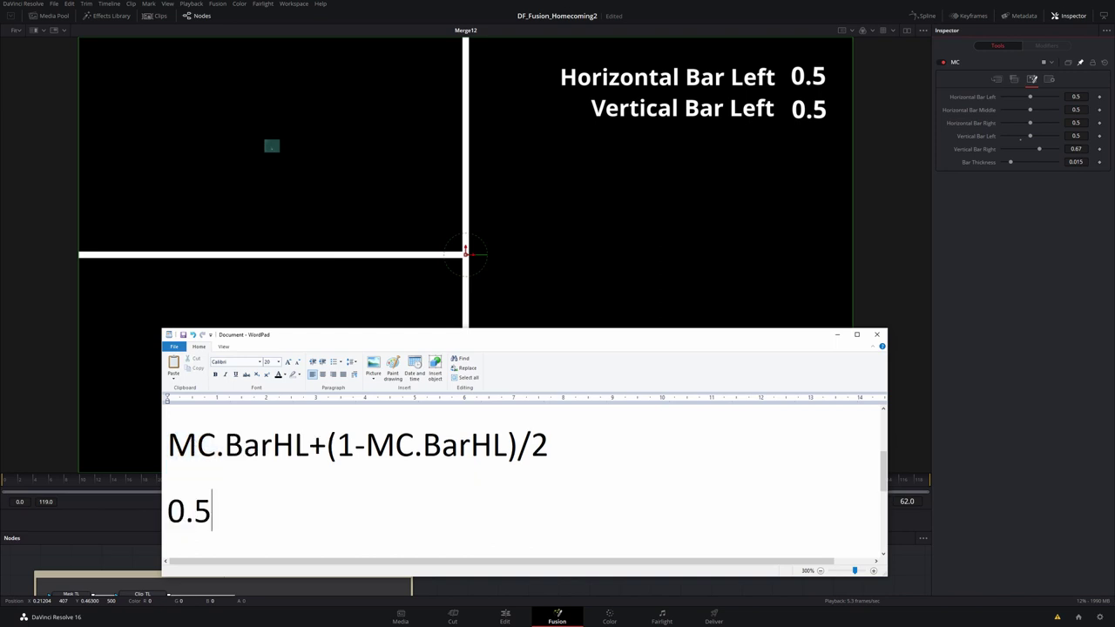
text(+()
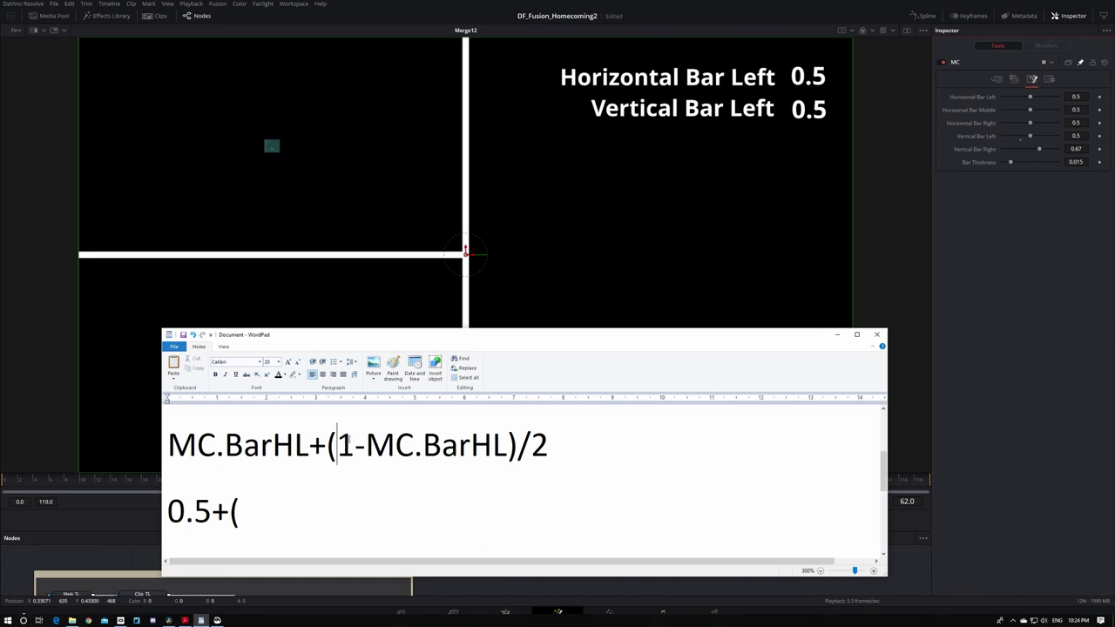
double_click(344, 445)
double_click(465, 446)
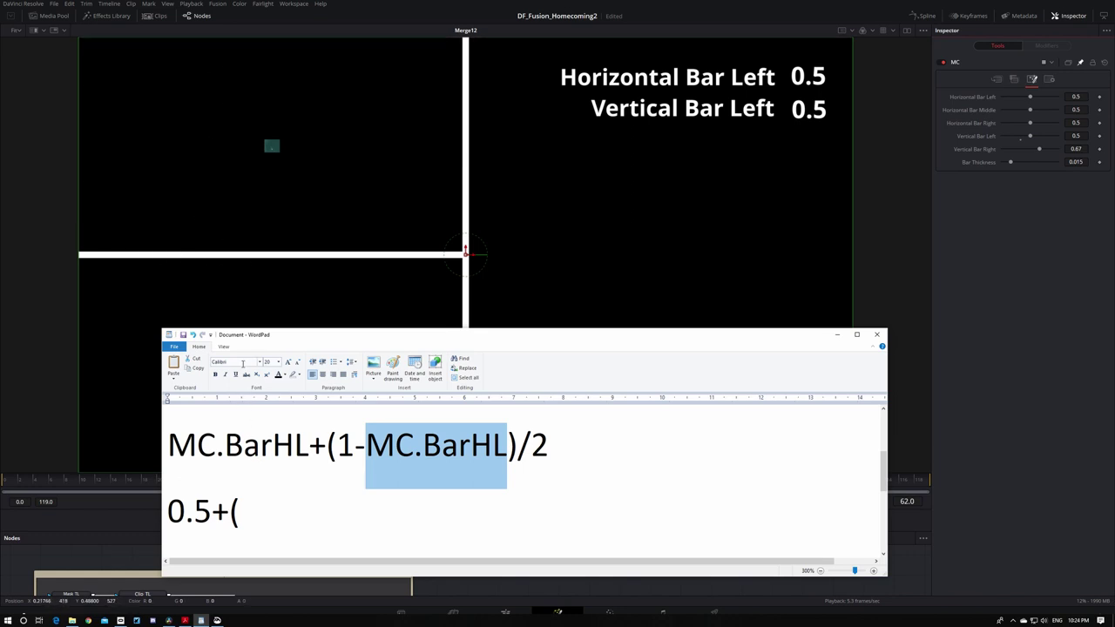
text(1-0)
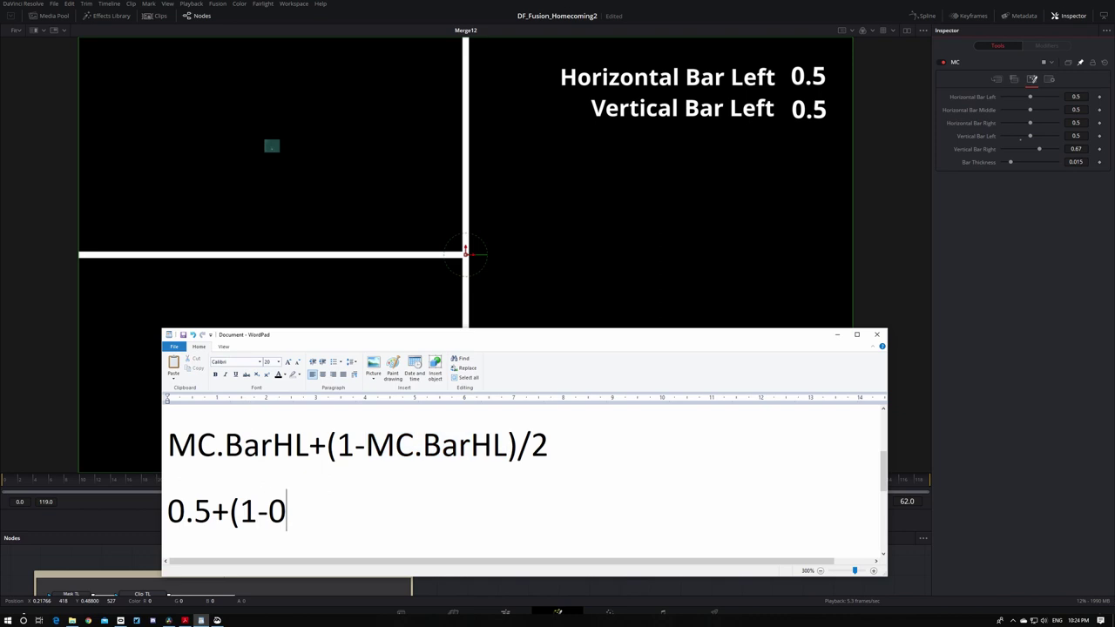
text(.5)/2)
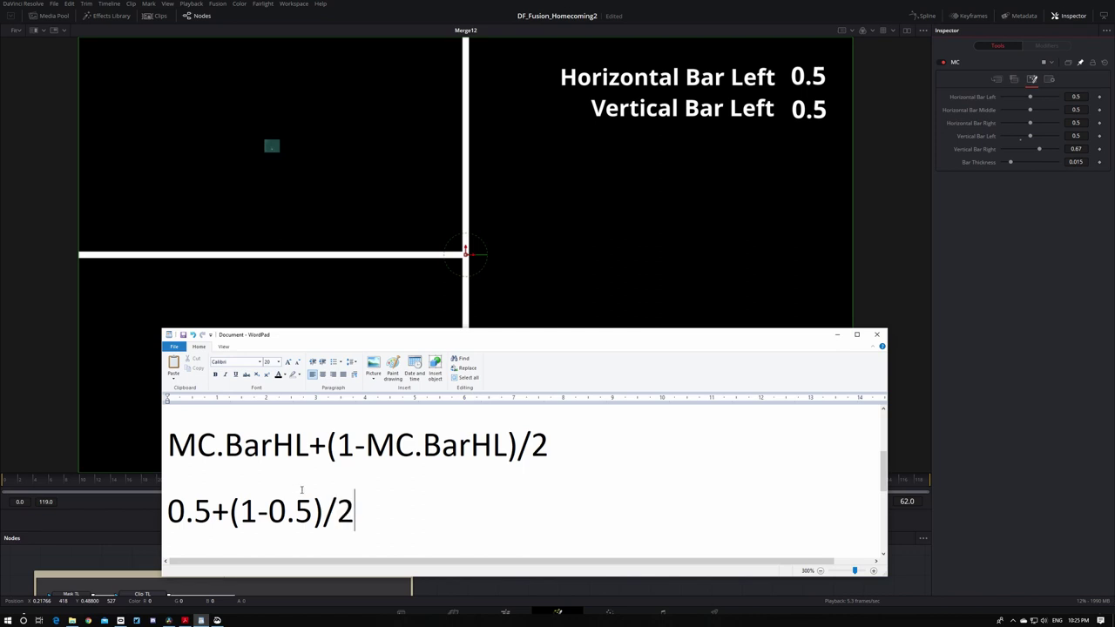
drag(232, 510, 314, 512)
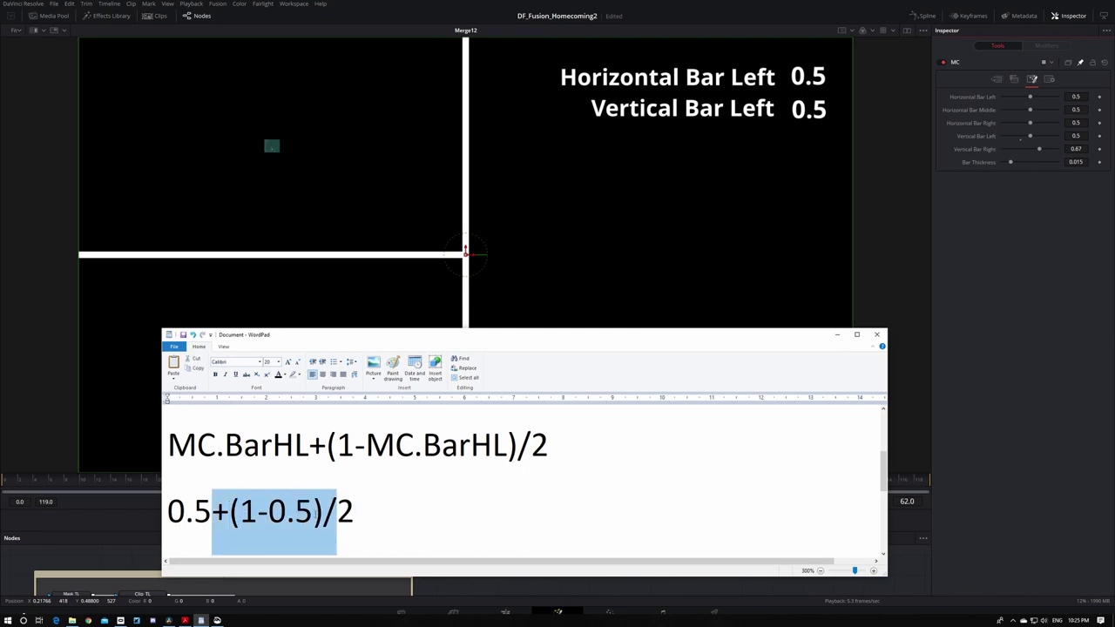
click(353, 512)
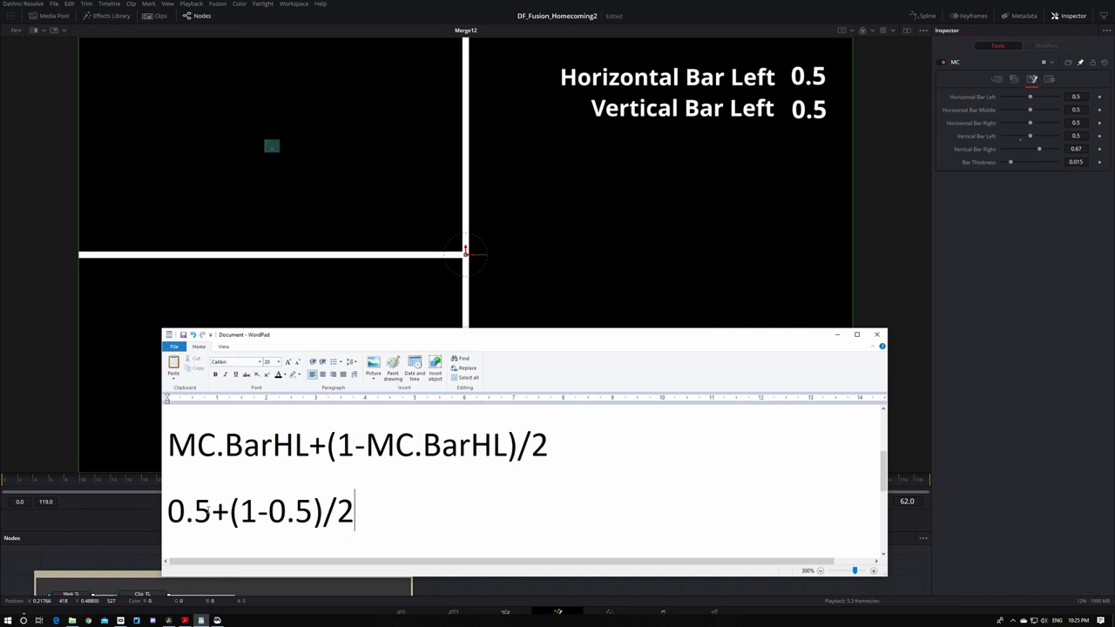
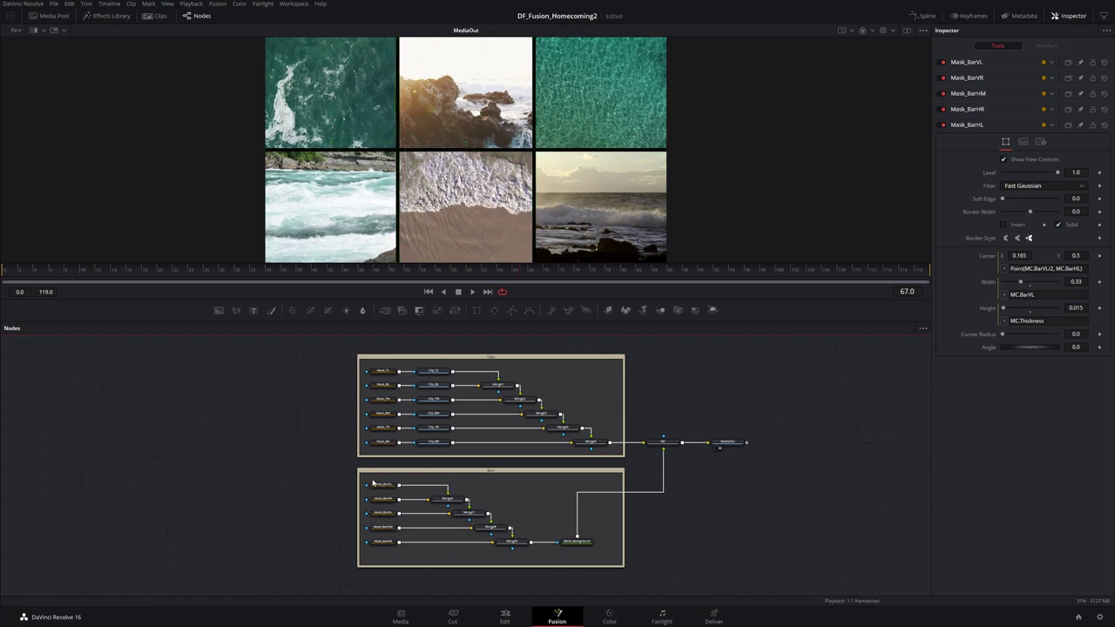
Show Black_Background in the Fusion viewer and examine the center and width expressions of Mask_BarVL in the Bars group
scroll(375, 479, down, 2)
scroll(388, 462, up, 3)
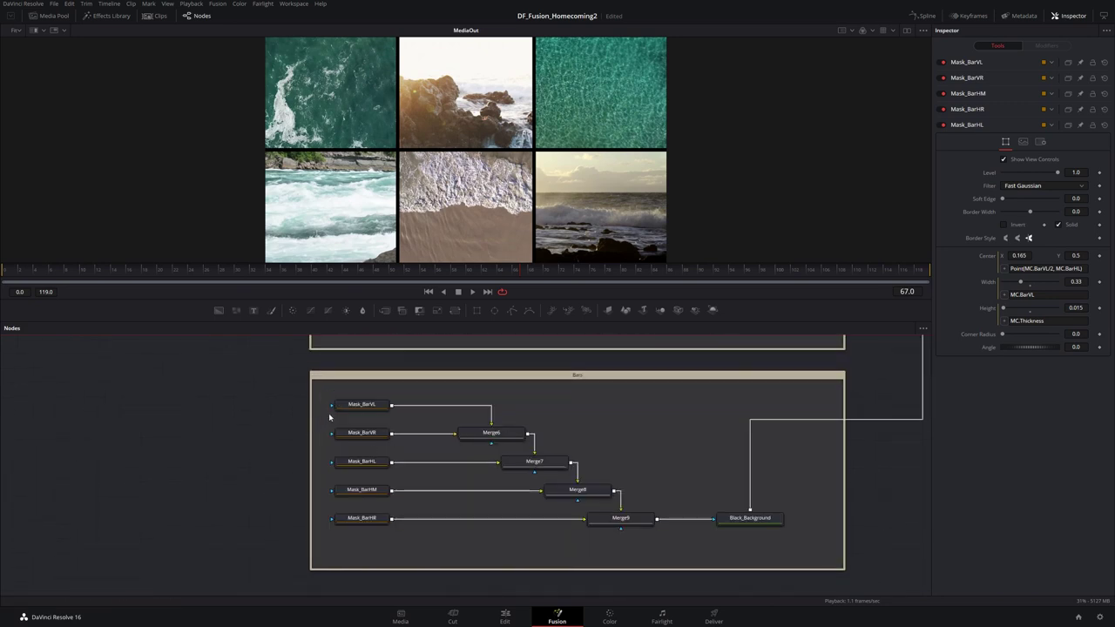
click(356, 405)
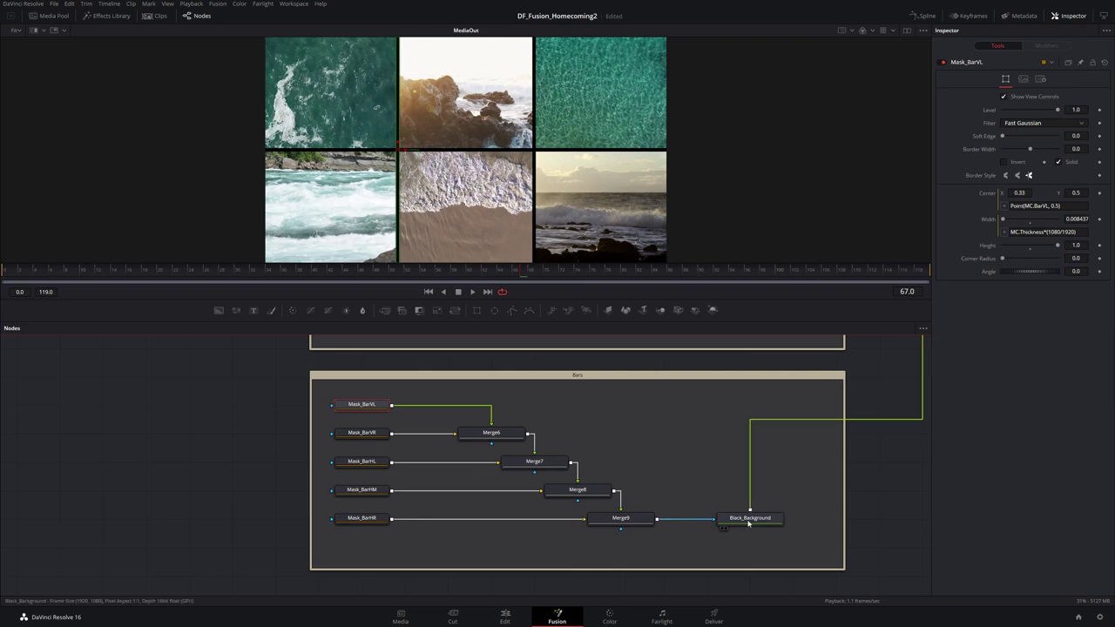
drag(749, 520, 563, 241)
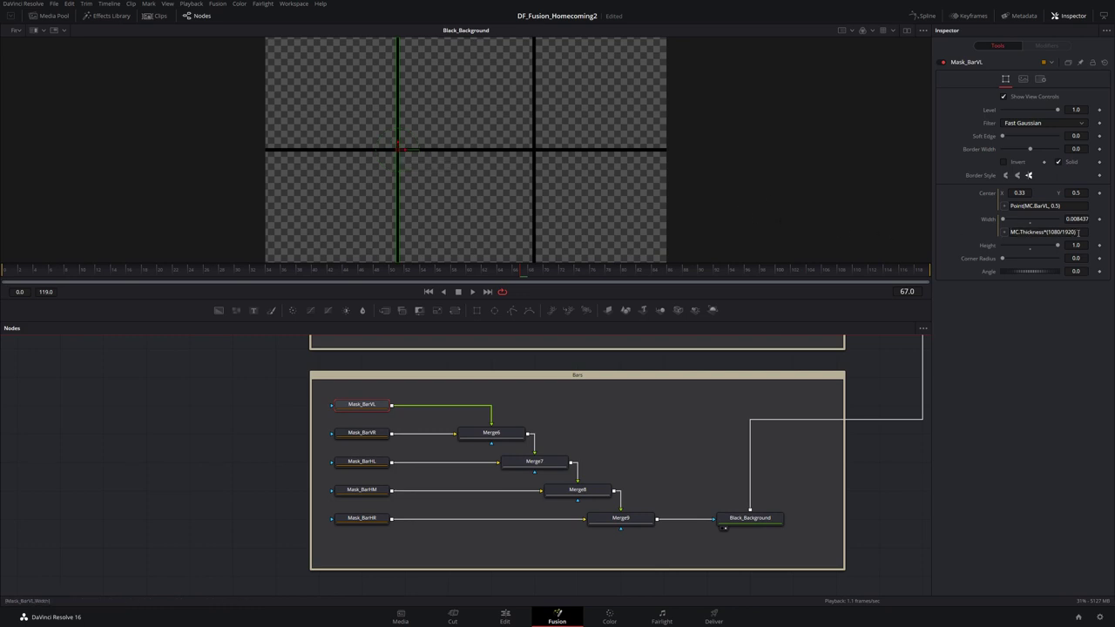
drag(1078, 232, 992, 234)
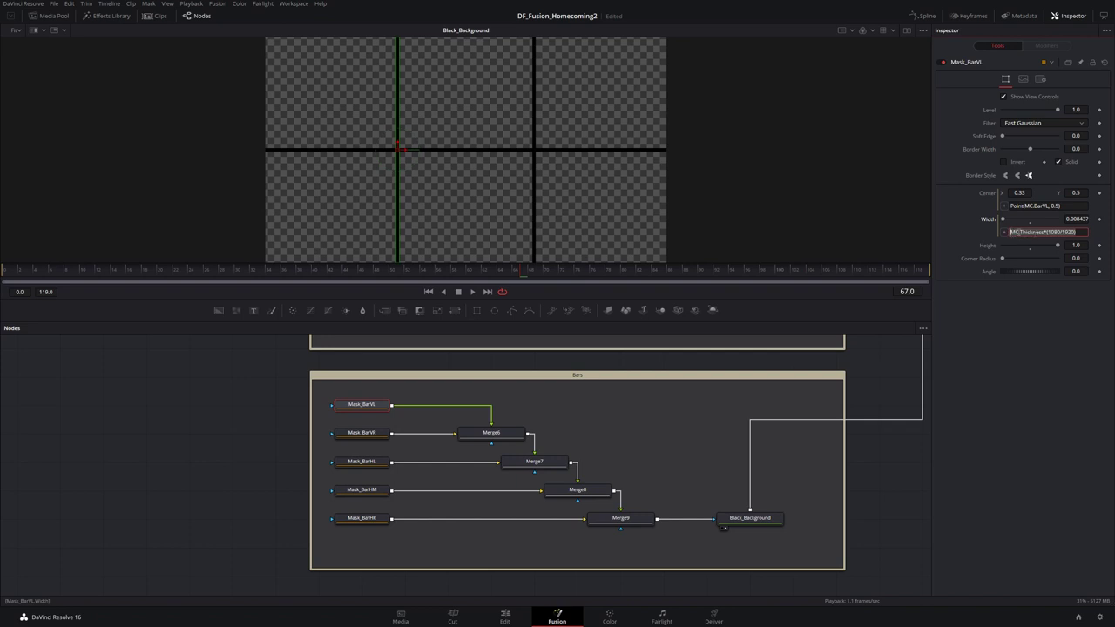
Compare MC's Bar Thickness control with the Mask_BarVL and Mask_BarHL expressions, and return the viewer to MediaOut
drag(899, 353, 669, 389)
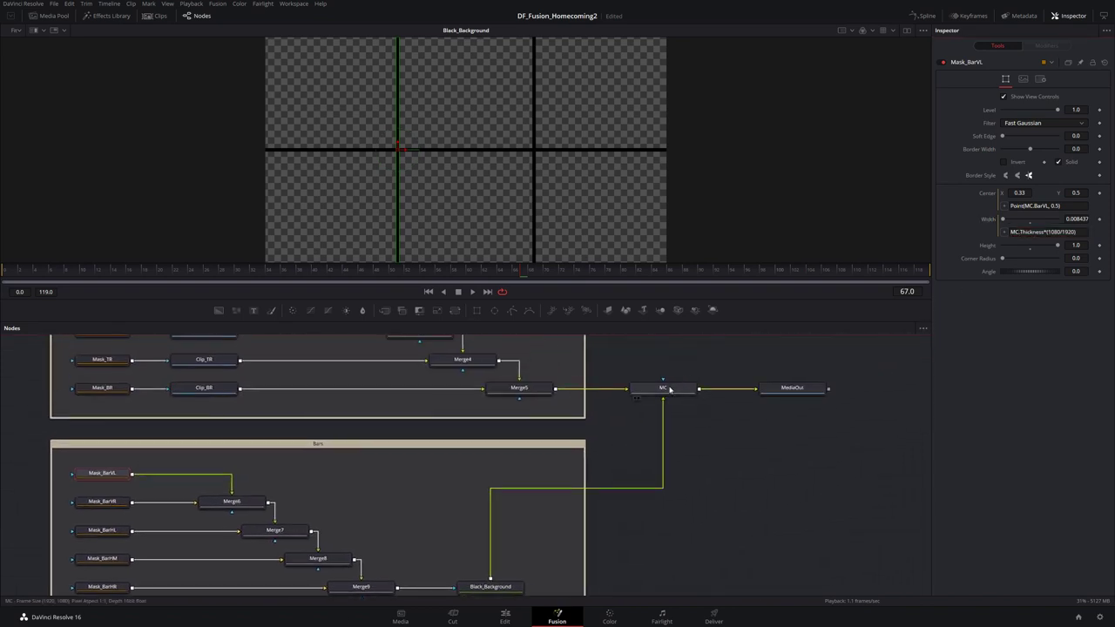
click(669, 389)
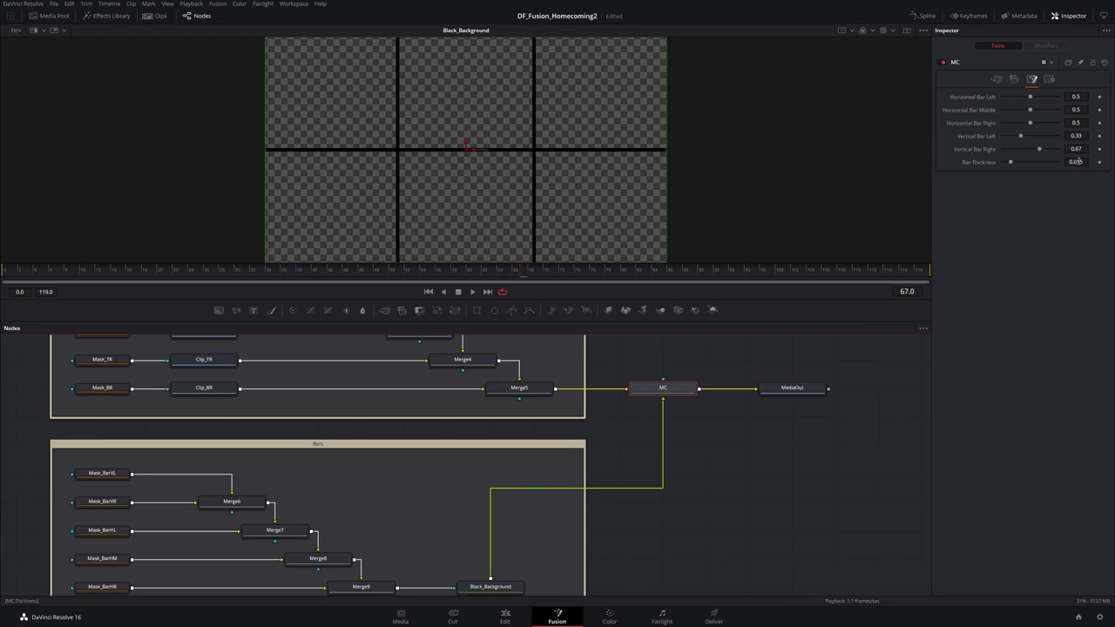
click(114, 475)
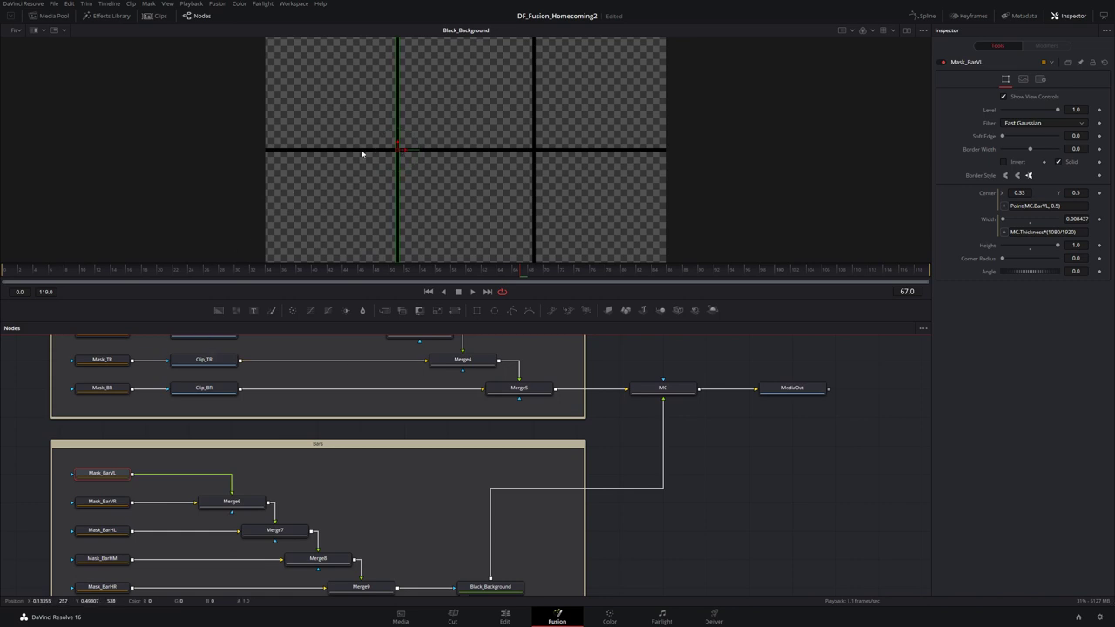
click(102, 531)
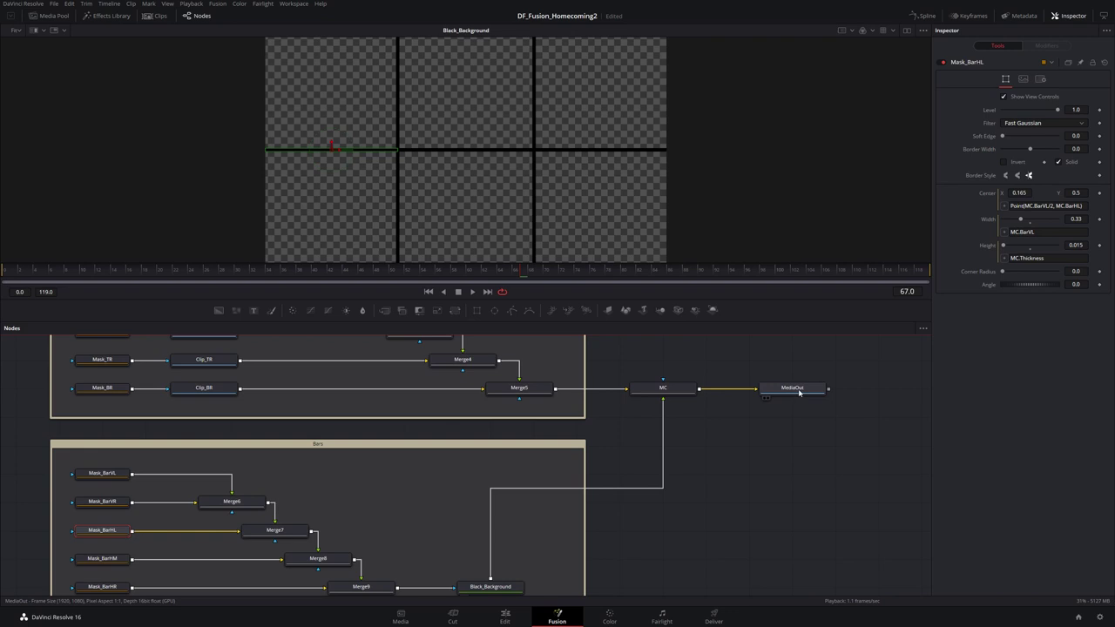
key(1)
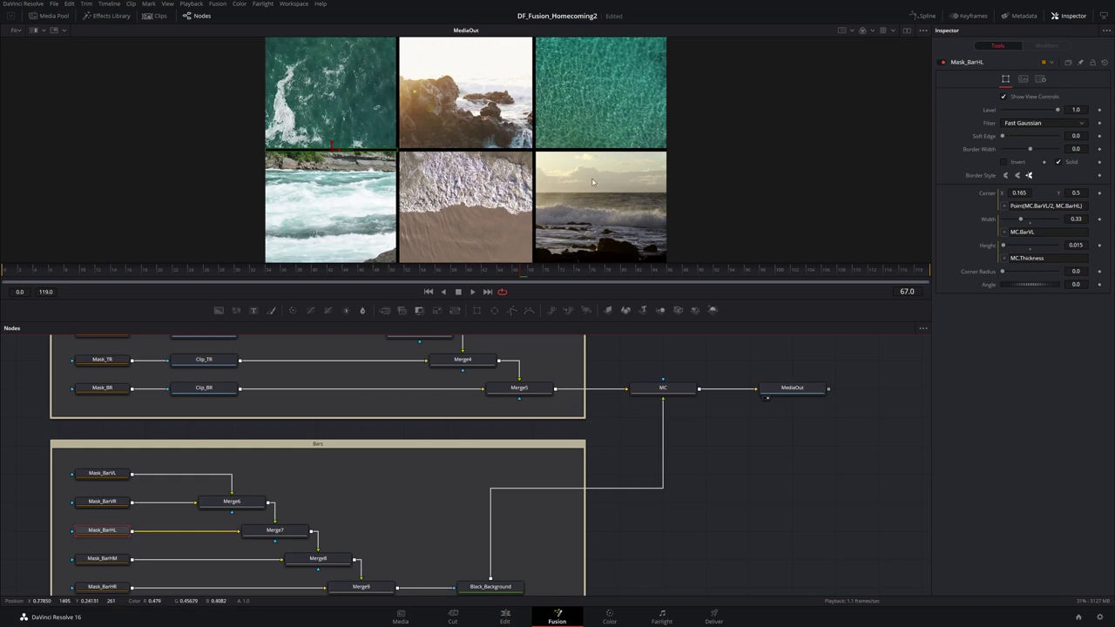
Try the MC node's Vertical Bar Right at 0.362 and reset it to its default
click(660, 388)
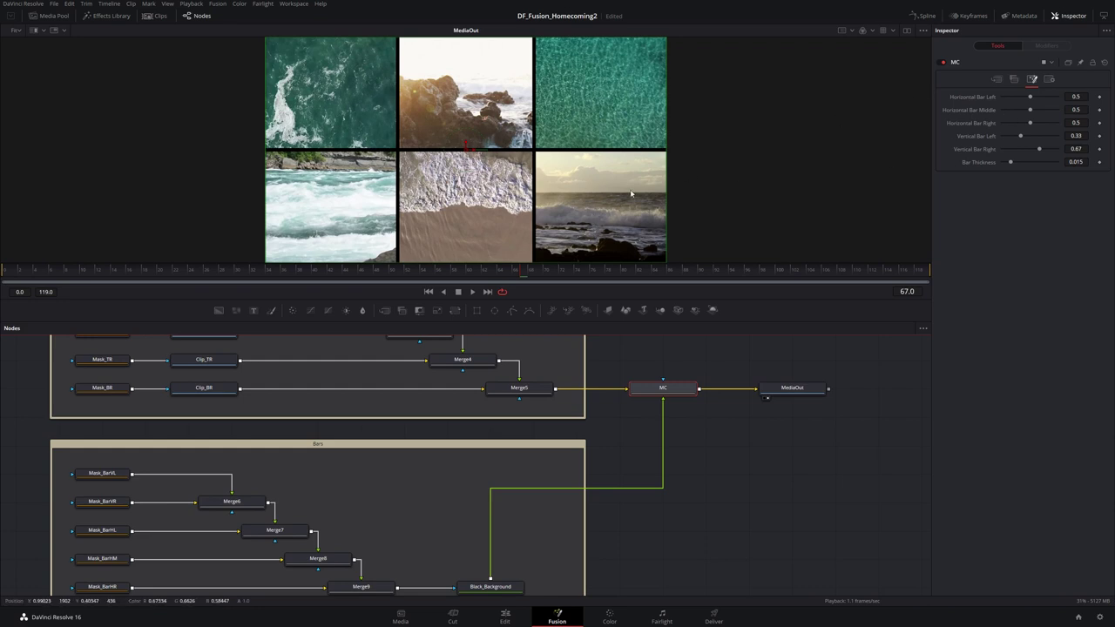
drag(1040, 151, 1022, 150)
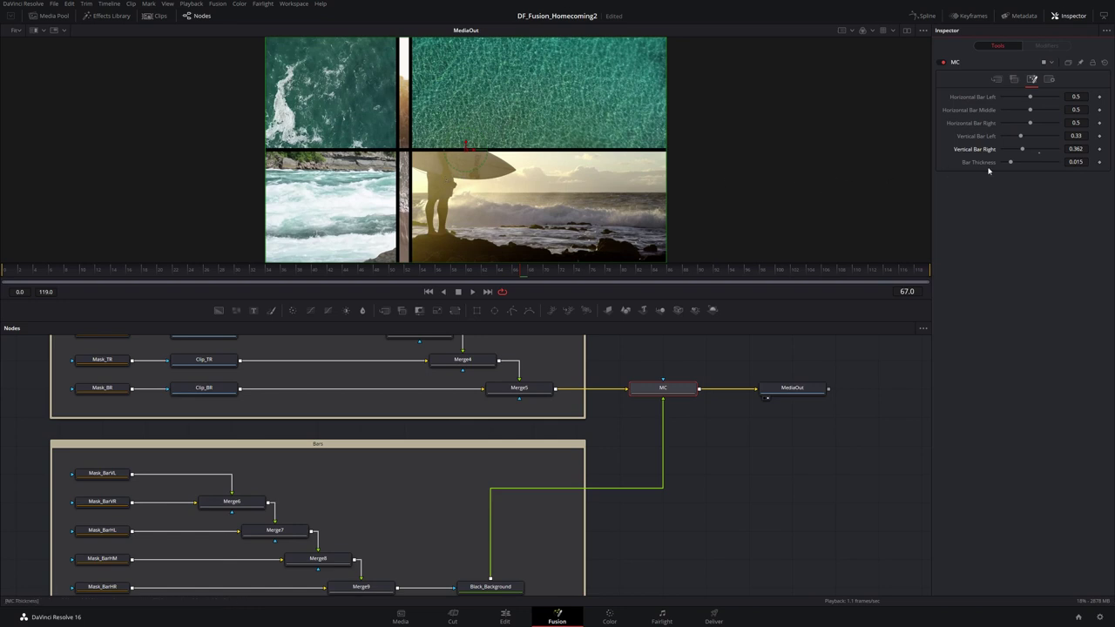
click(1039, 150)
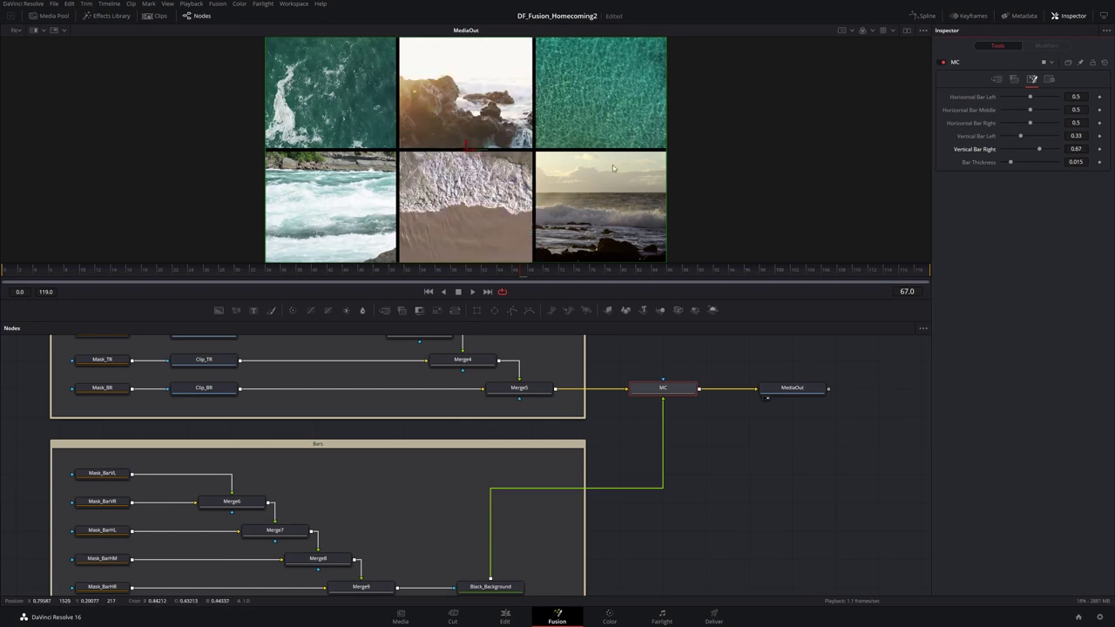
Insert a Transform node between Clip_BR and Merge5 in the Clips group, and reconnect Mask_BR from the clip to the Transform's mask input
drag(95, 391, 351, 463)
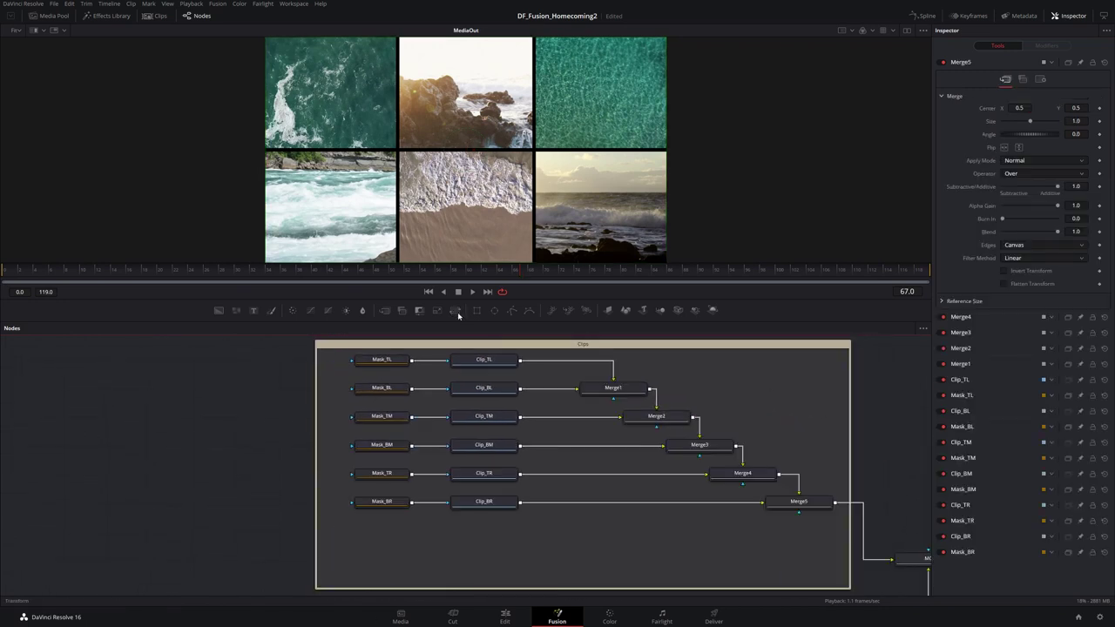
drag(510, 428, 573, 506)
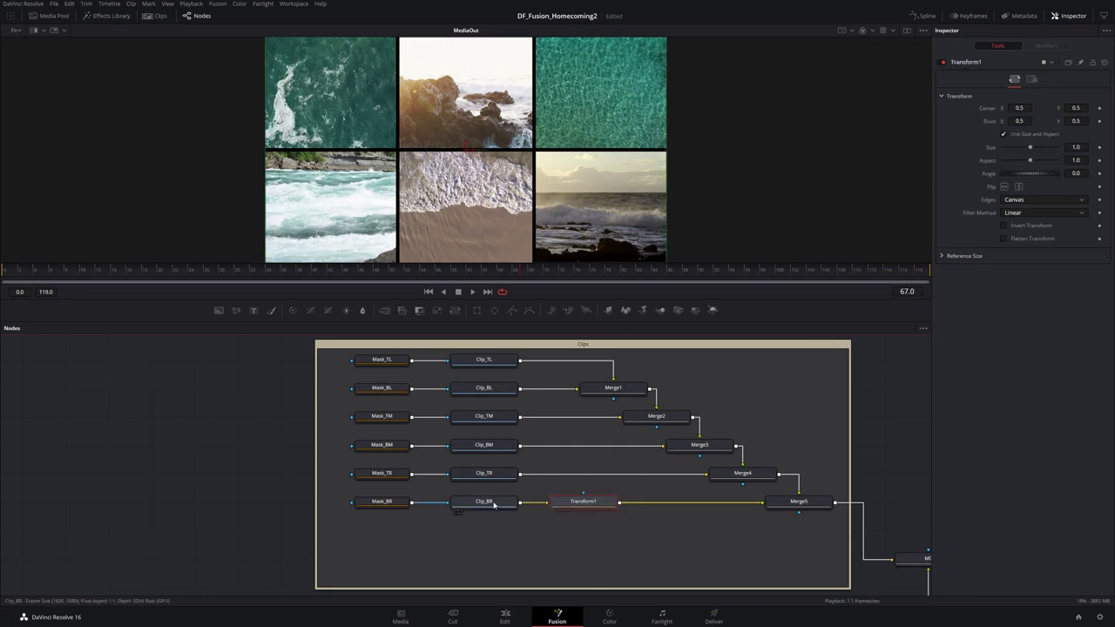
drag(389, 504, 584, 513)
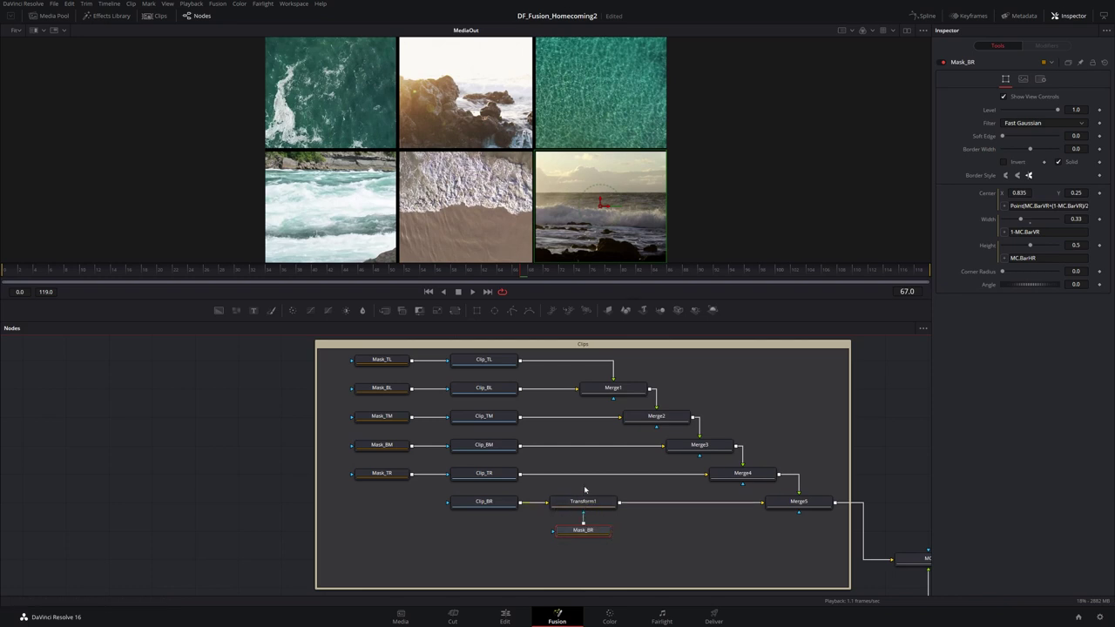
Scale the bottom-right clip's Transform to 0.75 and move its center to about X 0.876, Y 0.315 to frame the surfer in the panel
click(586, 503)
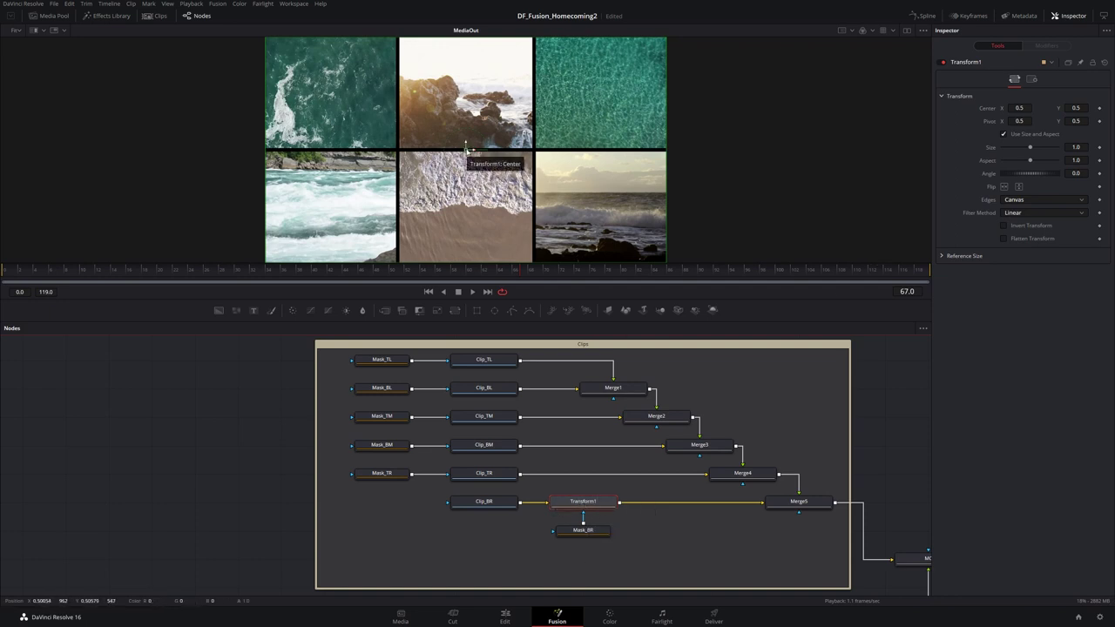
drag(466, 150, 620, 185)
drag(1031, 150, 1023, 149)
drag(619, 184, 618, 193)
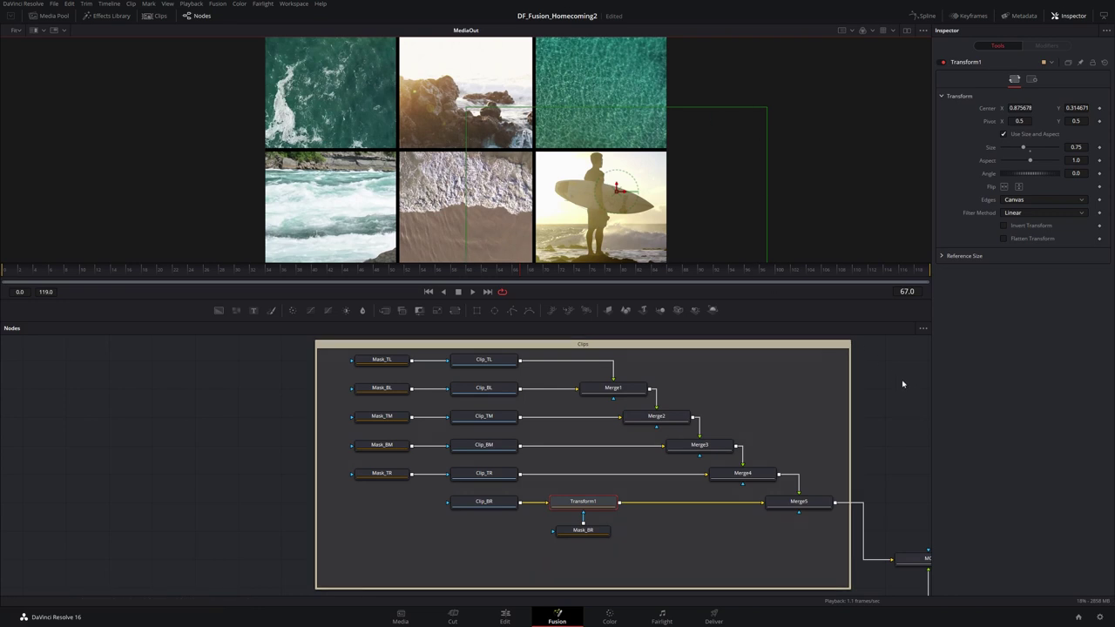
Try the MC node's Vertical Bar Right at 0.433 to test the reframed bottom-right panel, and undo the change
drag(863, 438, 650, 427)
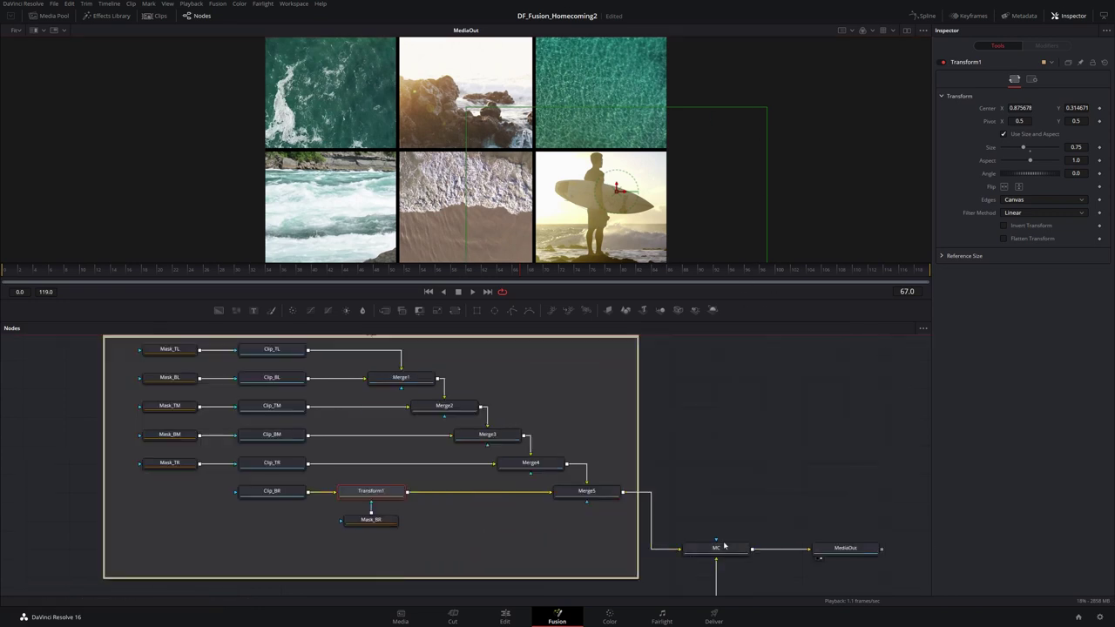
click(716, 548)
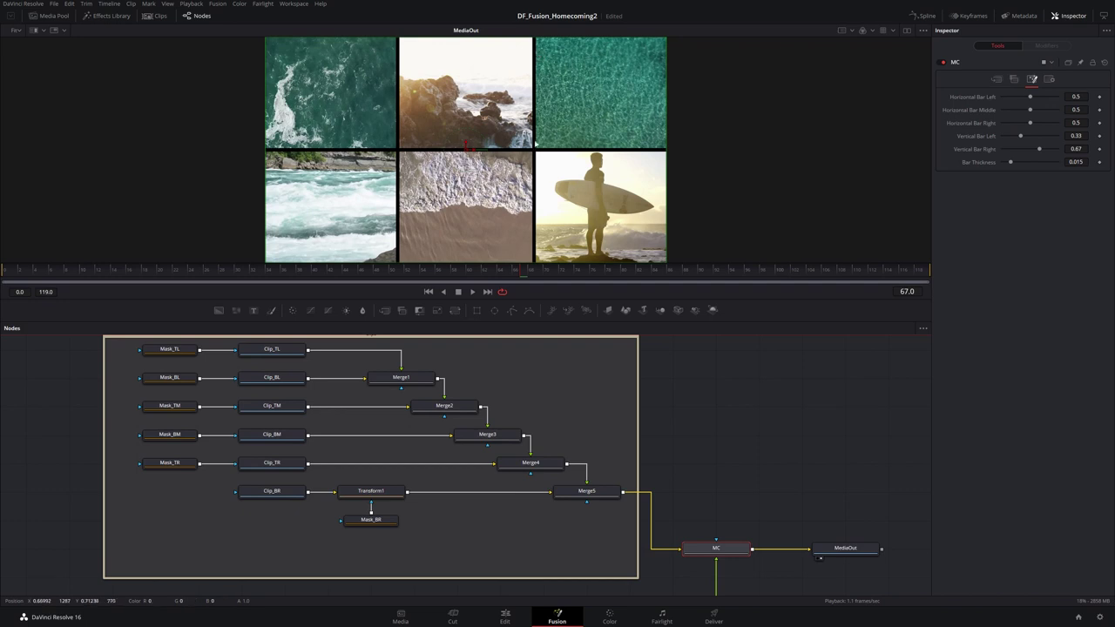
drag(1030, 124, 1014, 155)
key(ctrl+z)
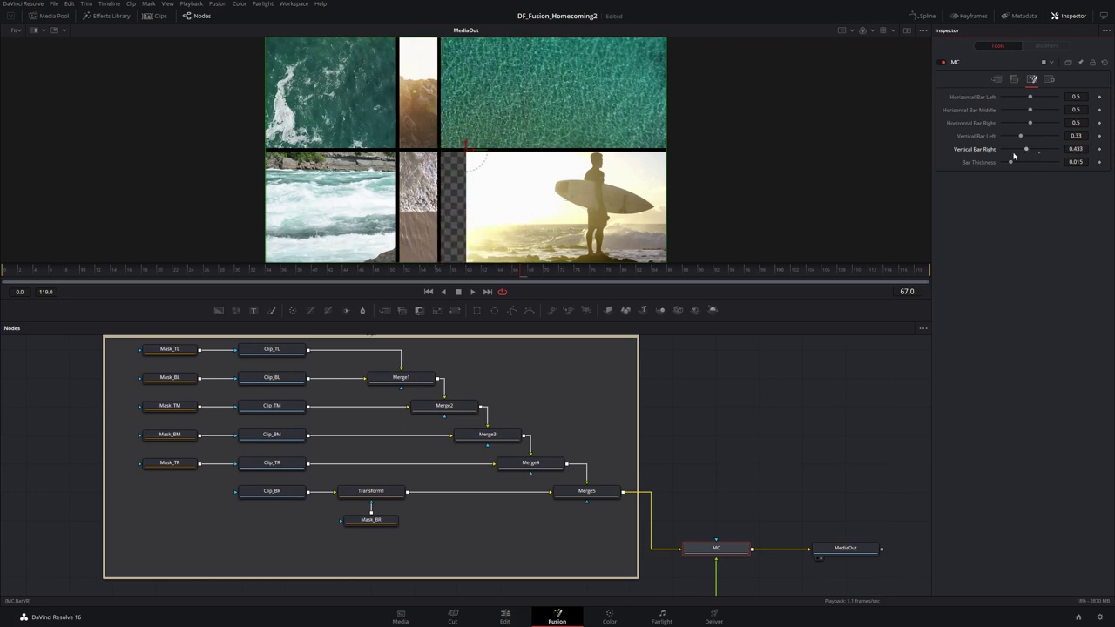